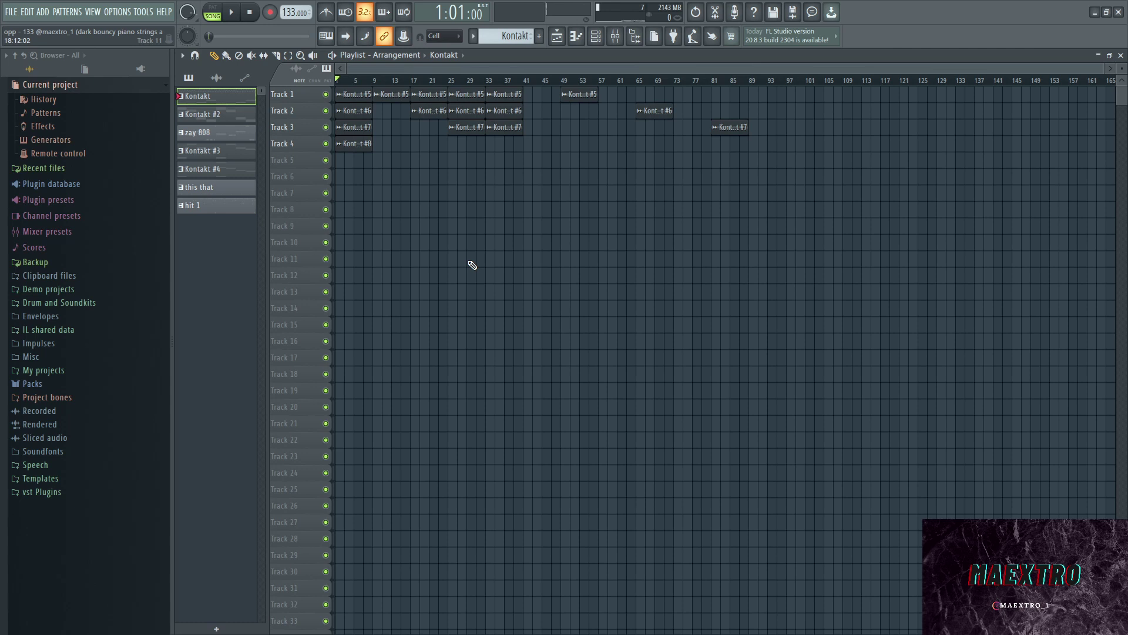
- Play the arrangement, raise the channel rack over it, and check Kontakt's Una Corda Felt piano
key("space")
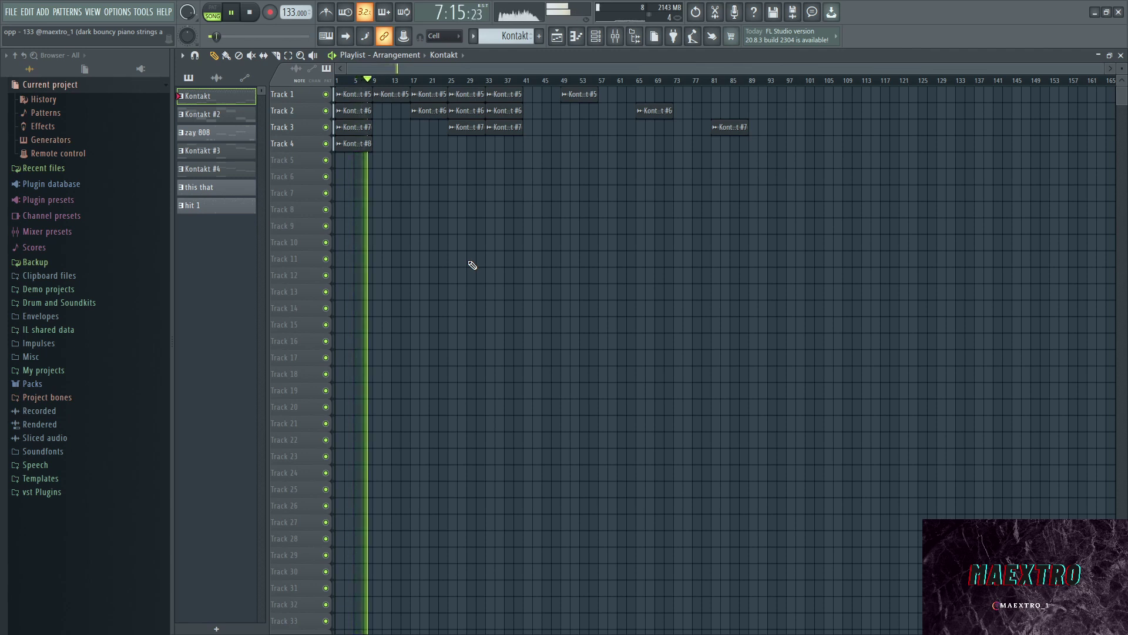
key("space")
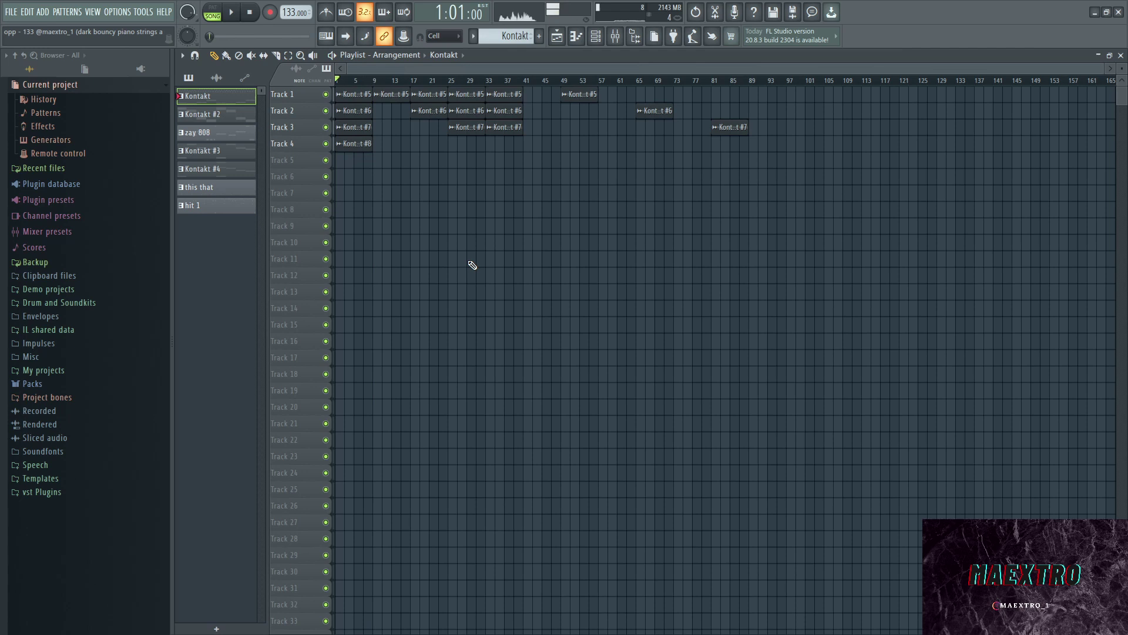
left_click(596, 36)
left_click_drag(365, 269, 403, 209)
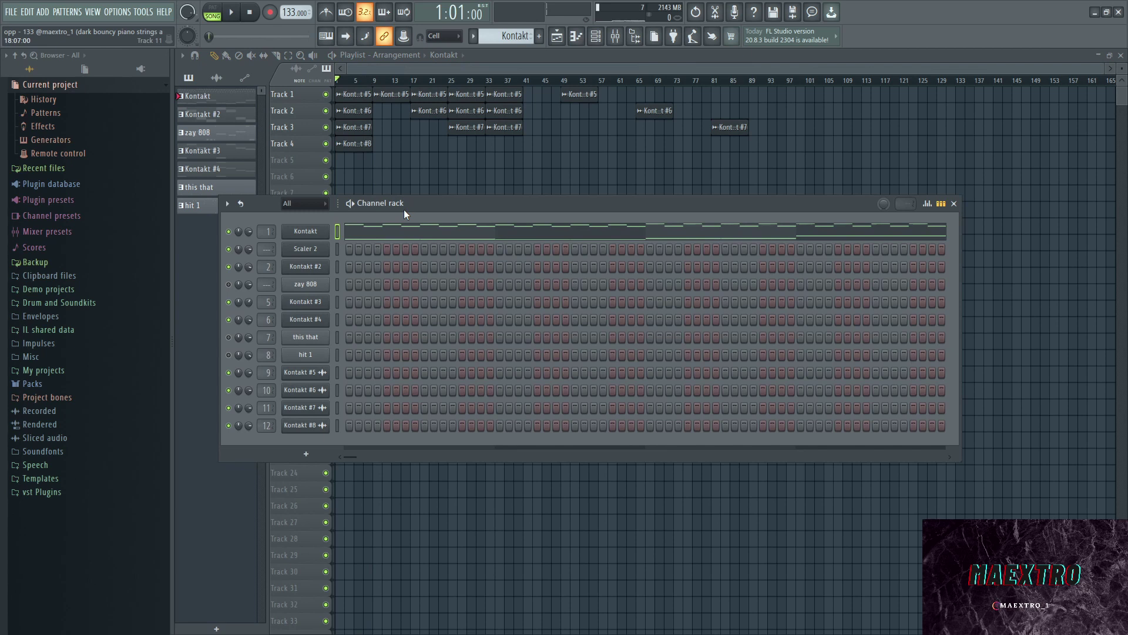
left_click_drag(417, 202, 415, 151)
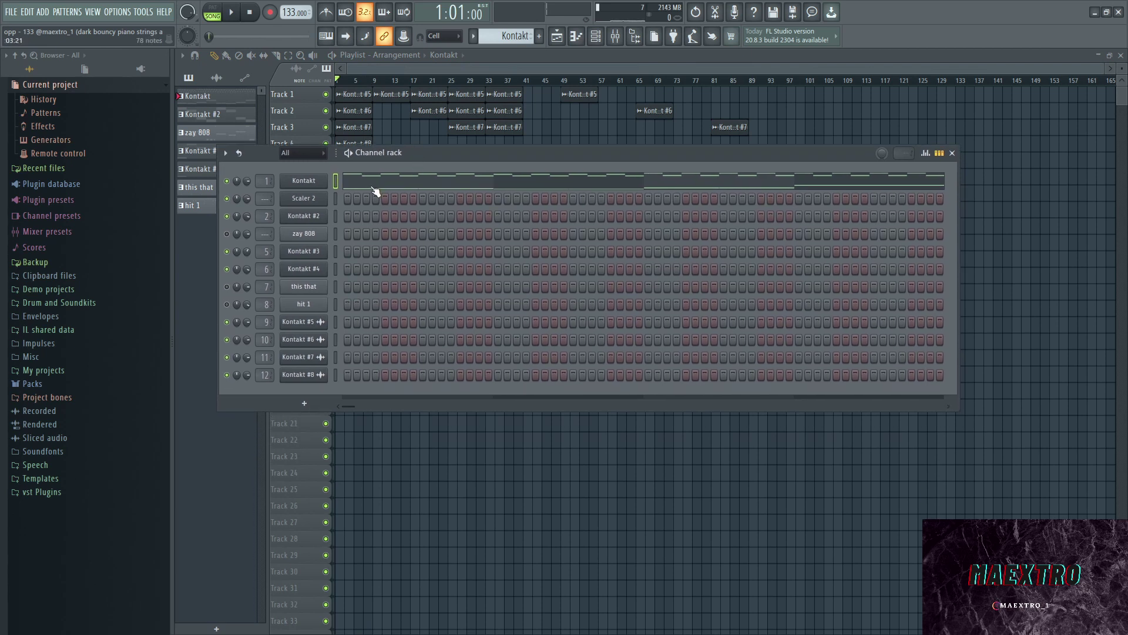
left_click(325, 181)
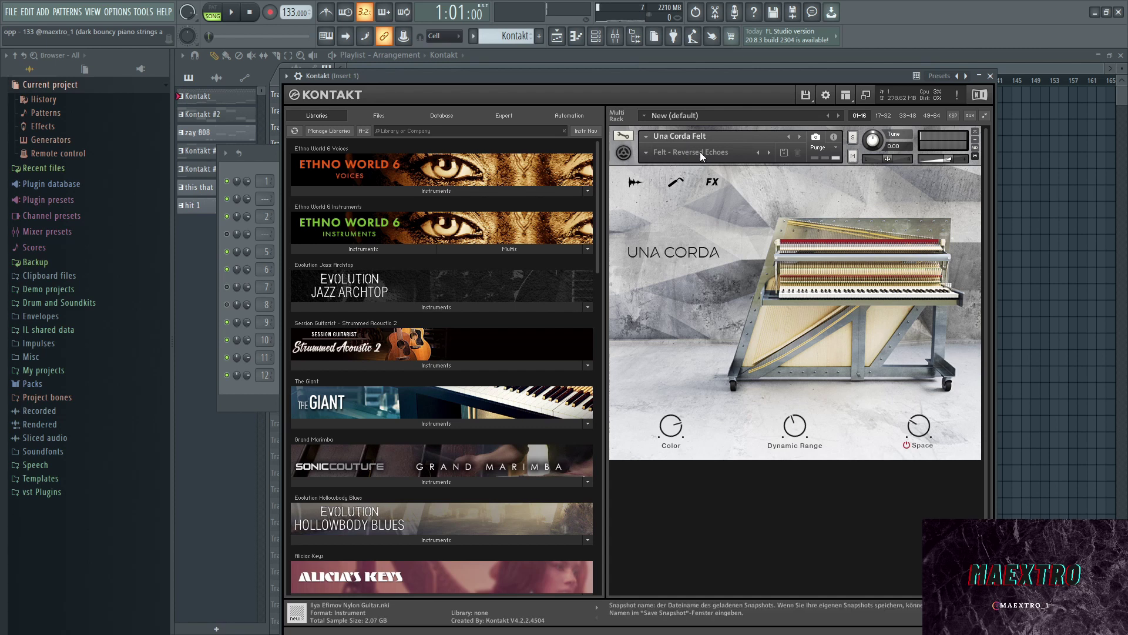
left_click(990, 76)
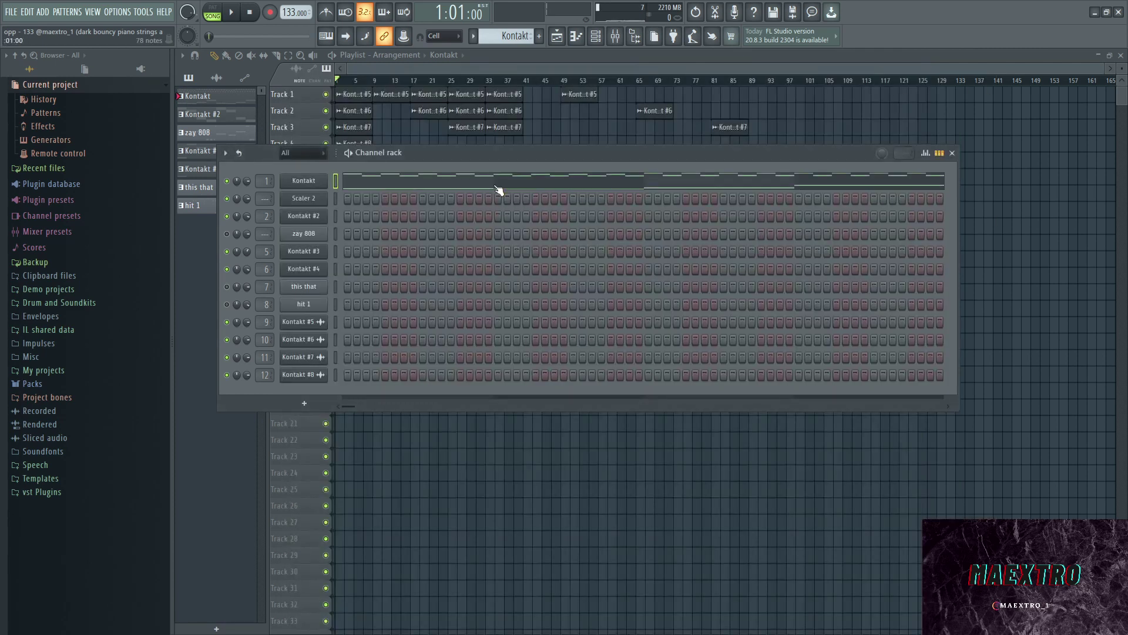
- Open the Kontakt melody's notes in the piano roll with pattern mode enabled
left_click(499, 189)
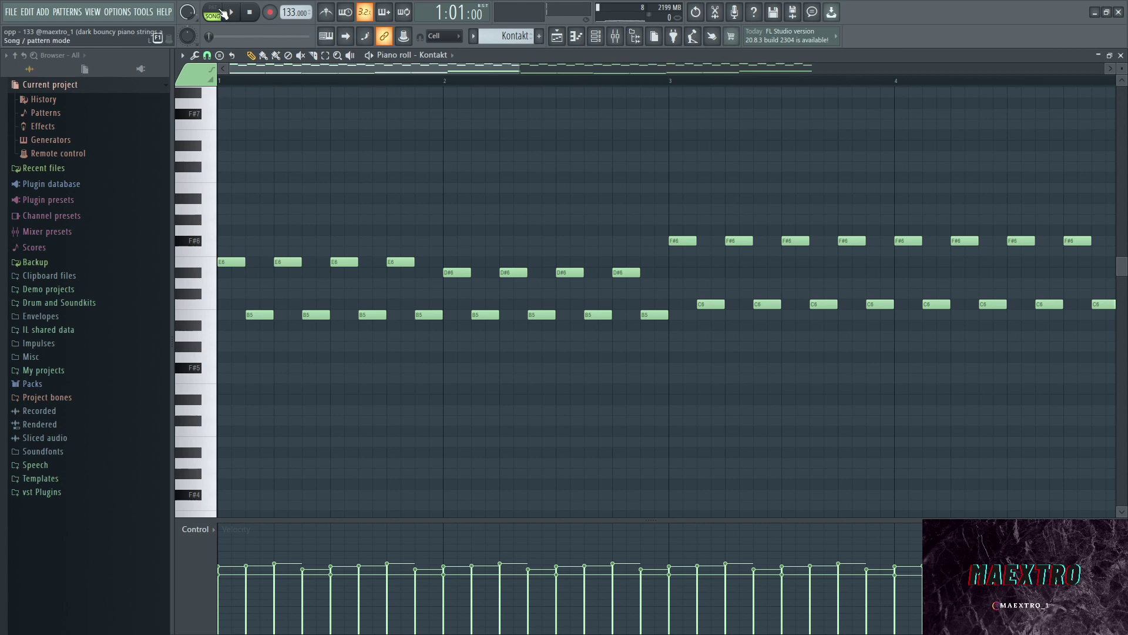
key("l")
left_click(611, 37)
scroll(385, 114, "down", 3)
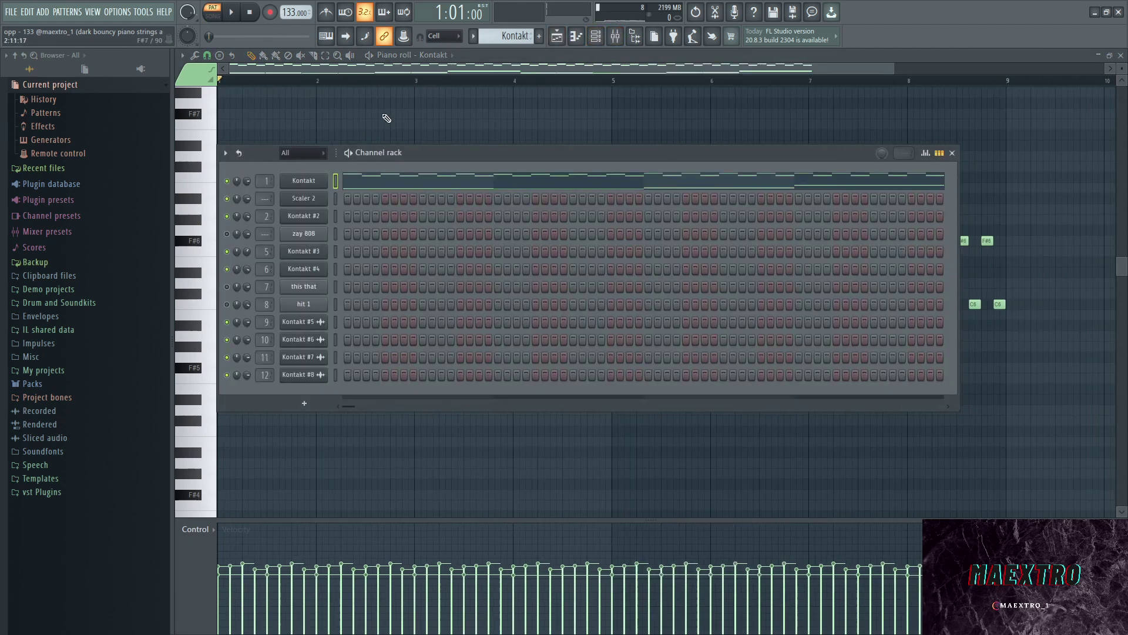
key("F6")
scroll(356, 264, "down", 5)
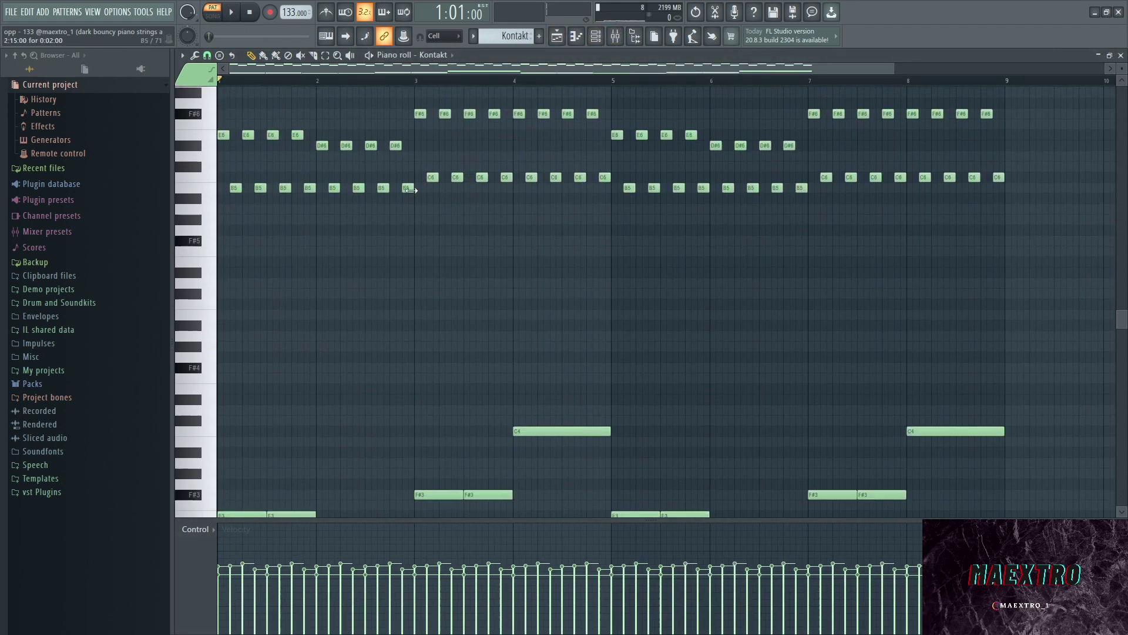
- Play the Kontakt melody pattern through once, then stop it
key("space")
scroll(605, 264, "up", 3)
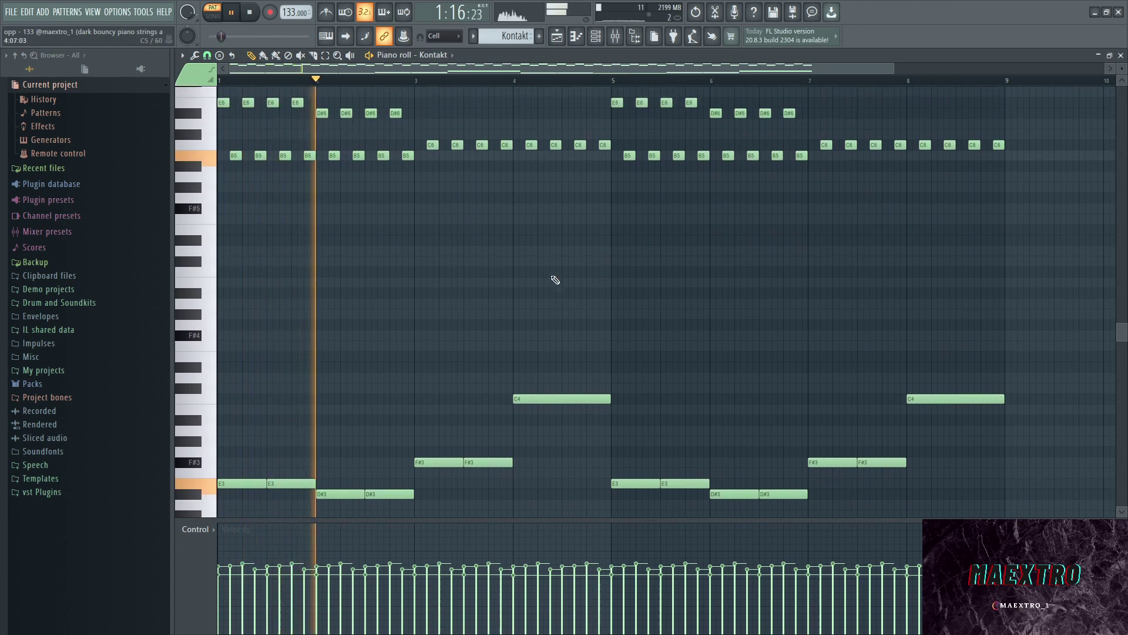
scroll(698, 278, "up", 2)
scroll(718, 282, "down", 2)
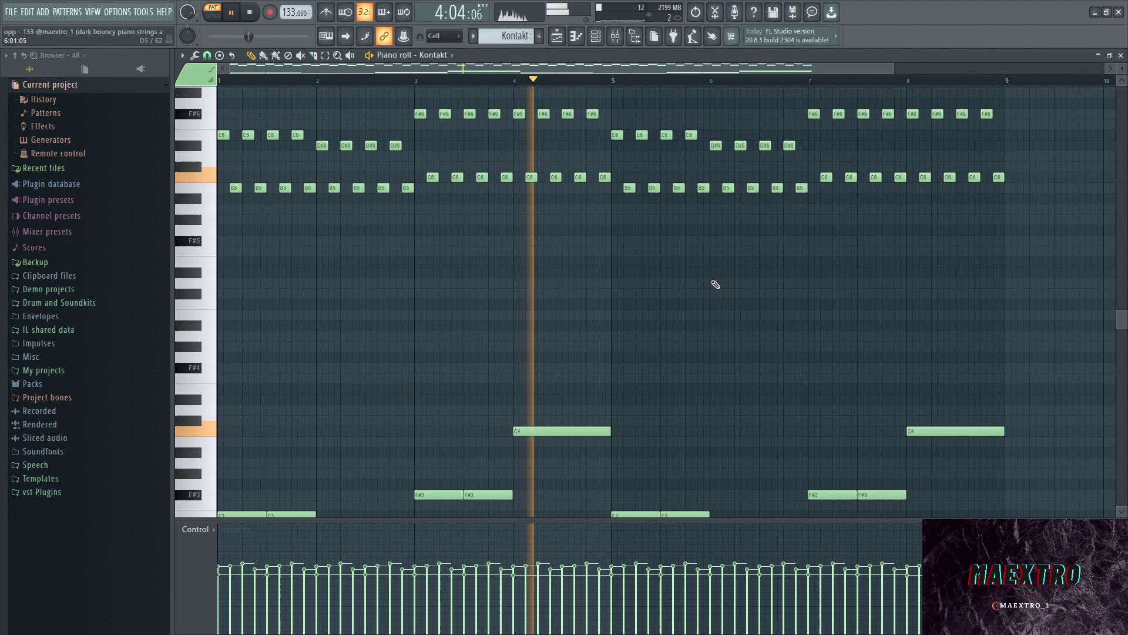
key("space")
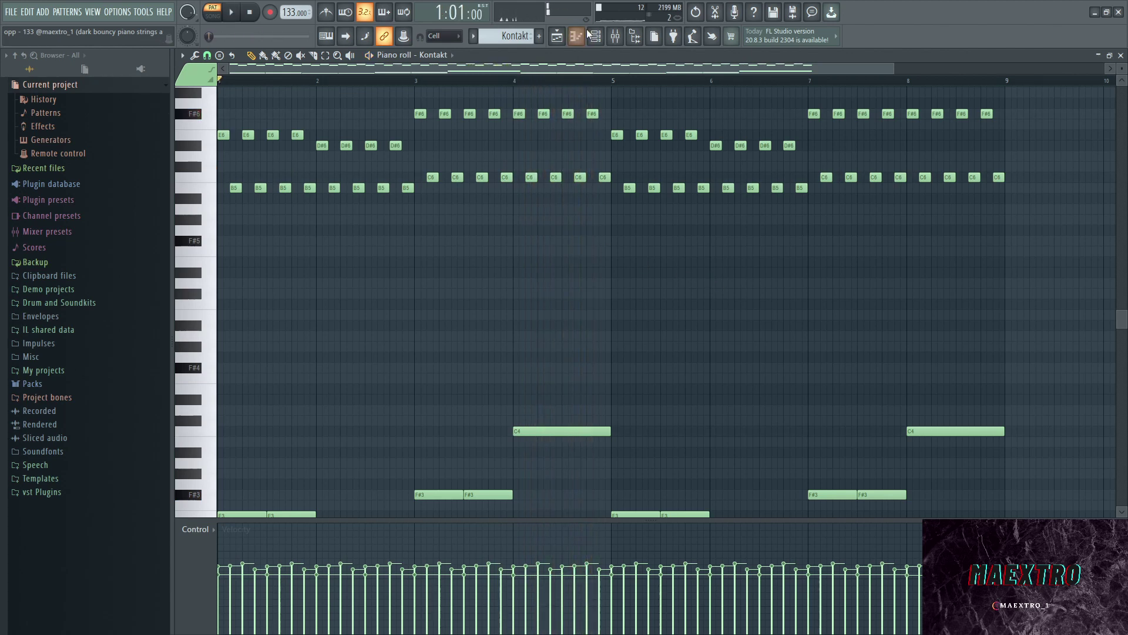
- Move the channel rack up over the notes, close it, and bring it back
left_click(595, 36)
left_click_drag(412, 154, 493, 133)
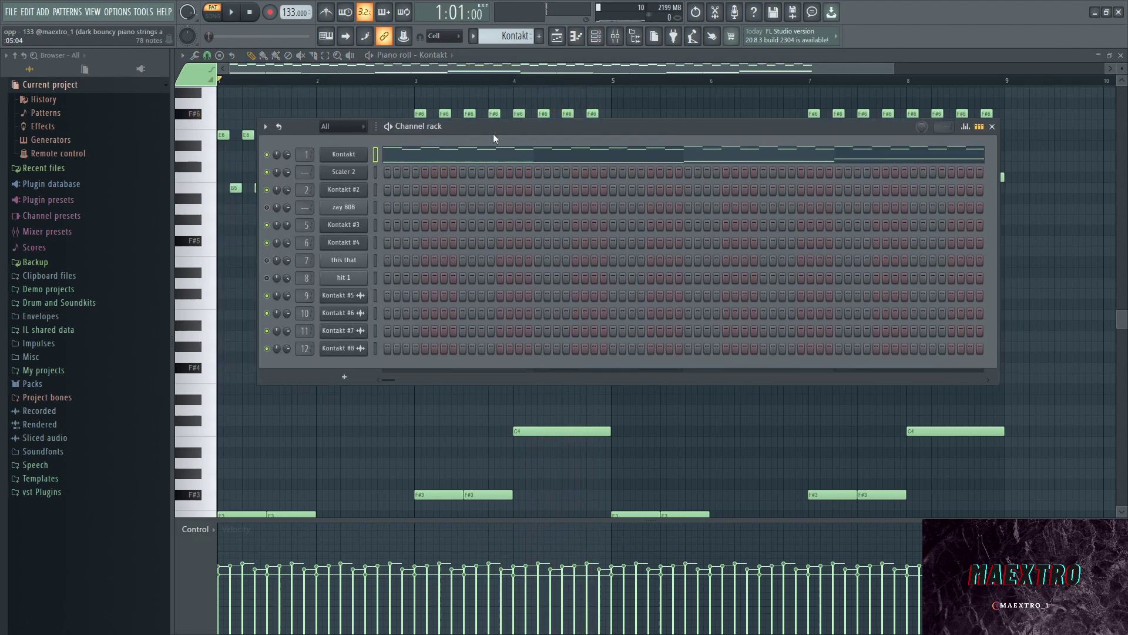
left_click(991, 127)
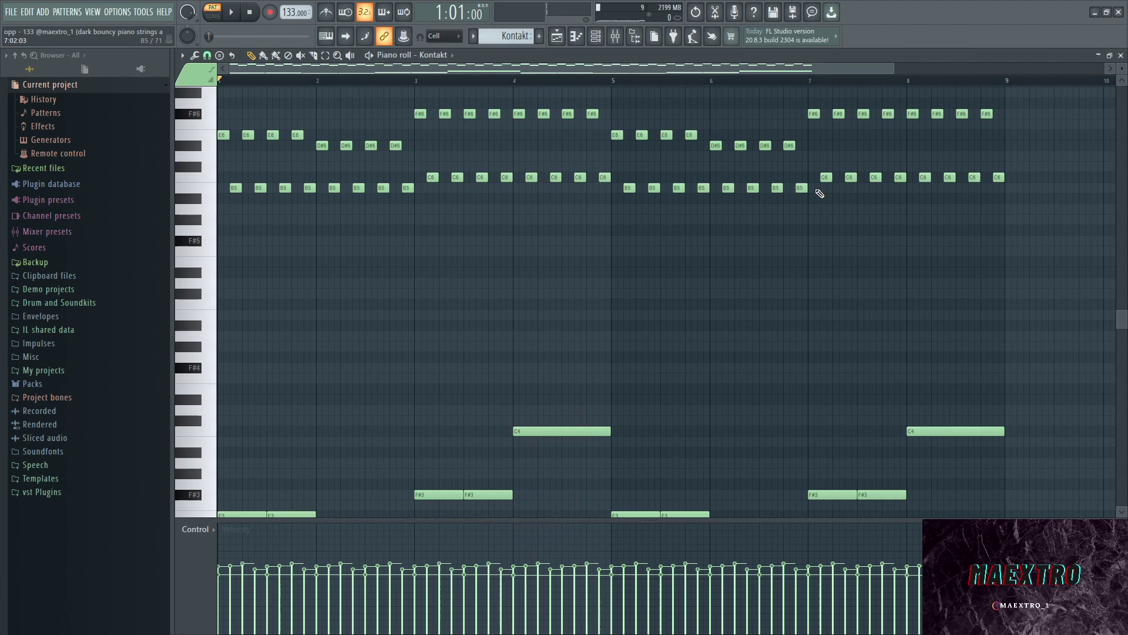
left_click(595, 36)
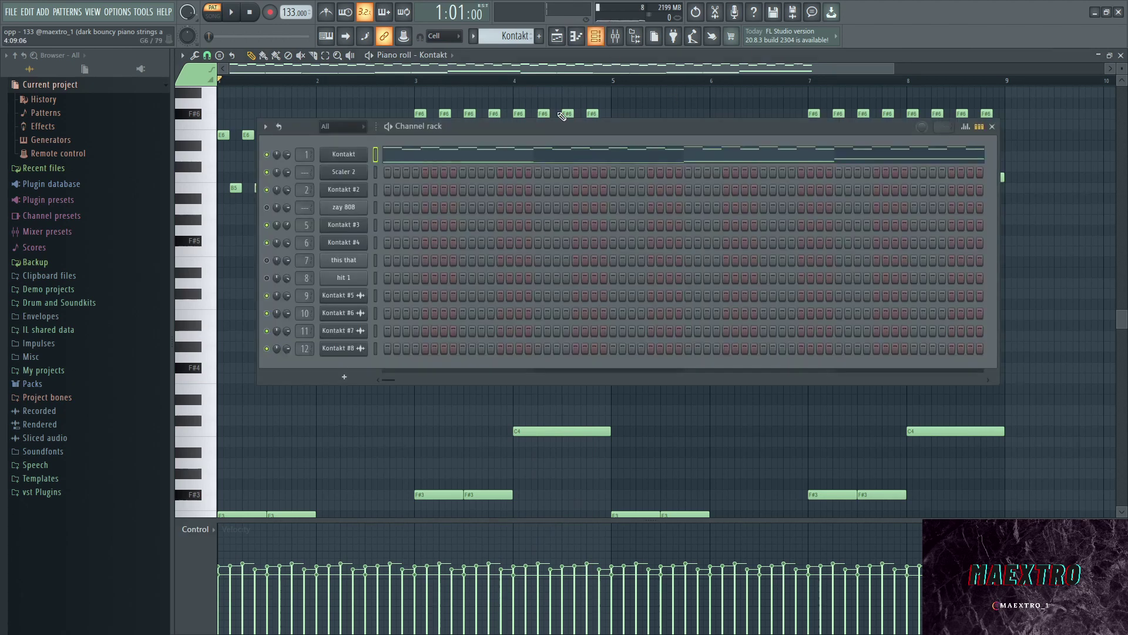
left_click(361, 174)
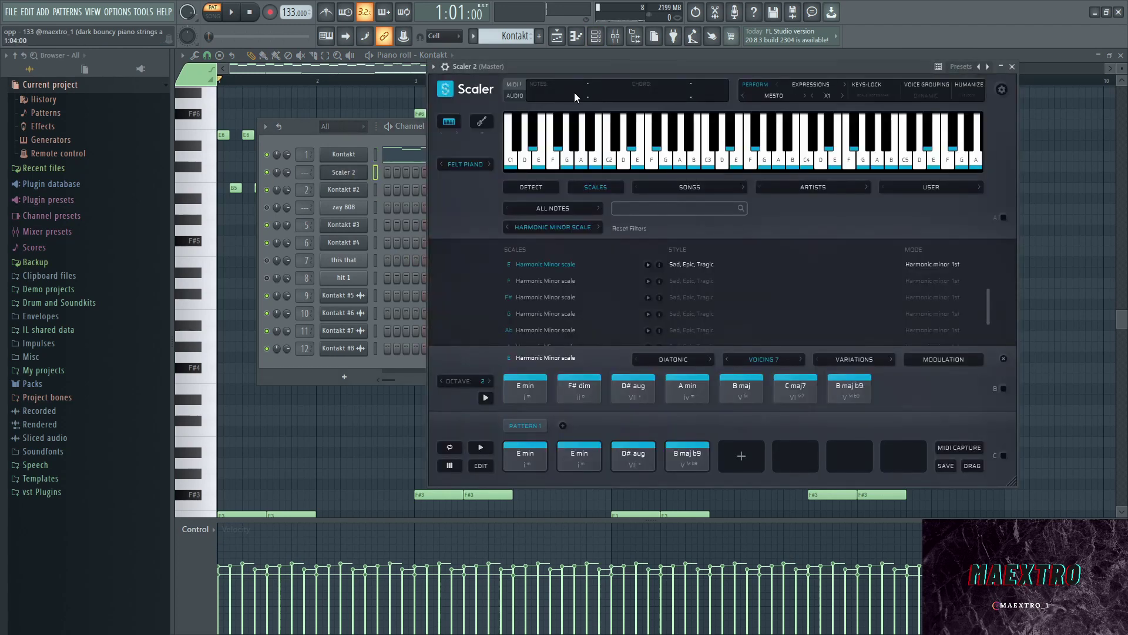
left_click_drag(537, 65, 400, 61)
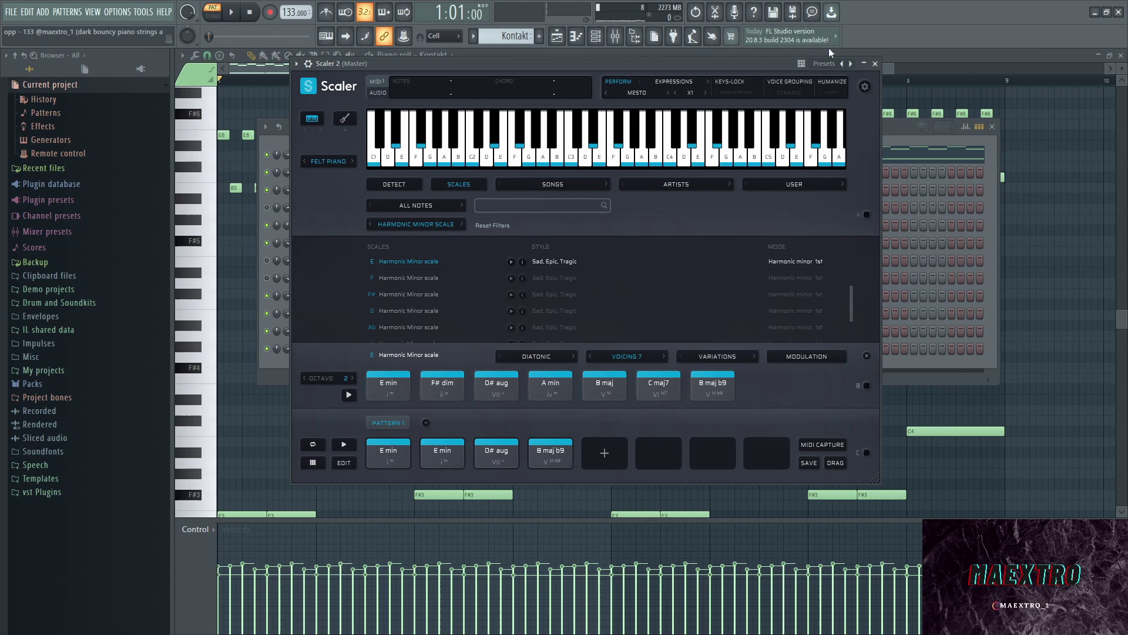
left_click(875, 64)
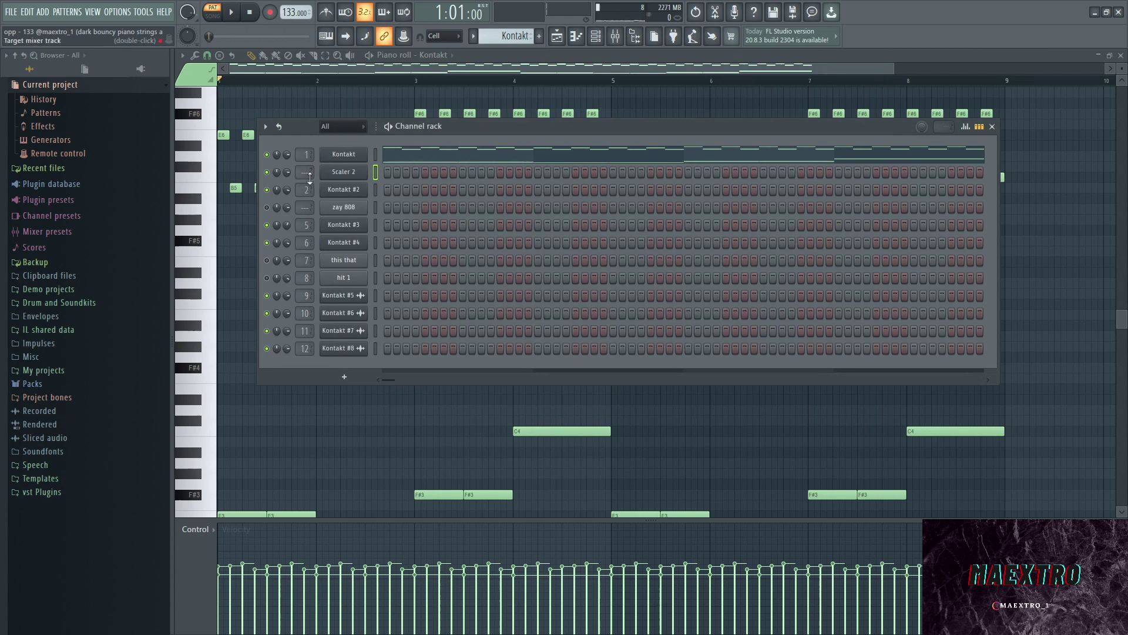
left_click(344, 175)
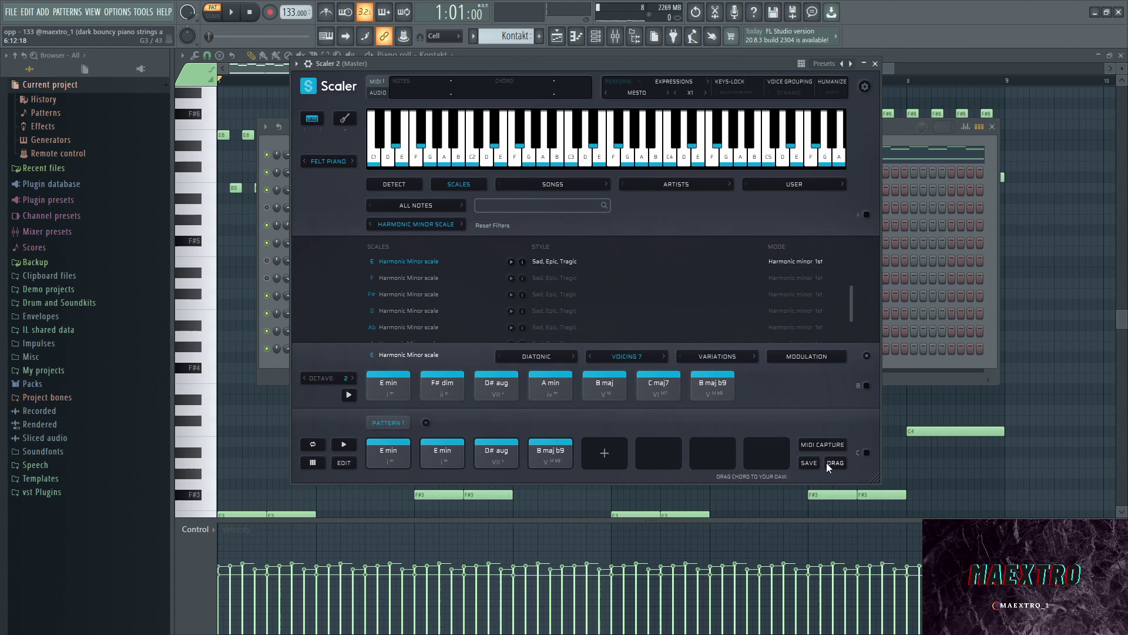
left_click(875, 64)
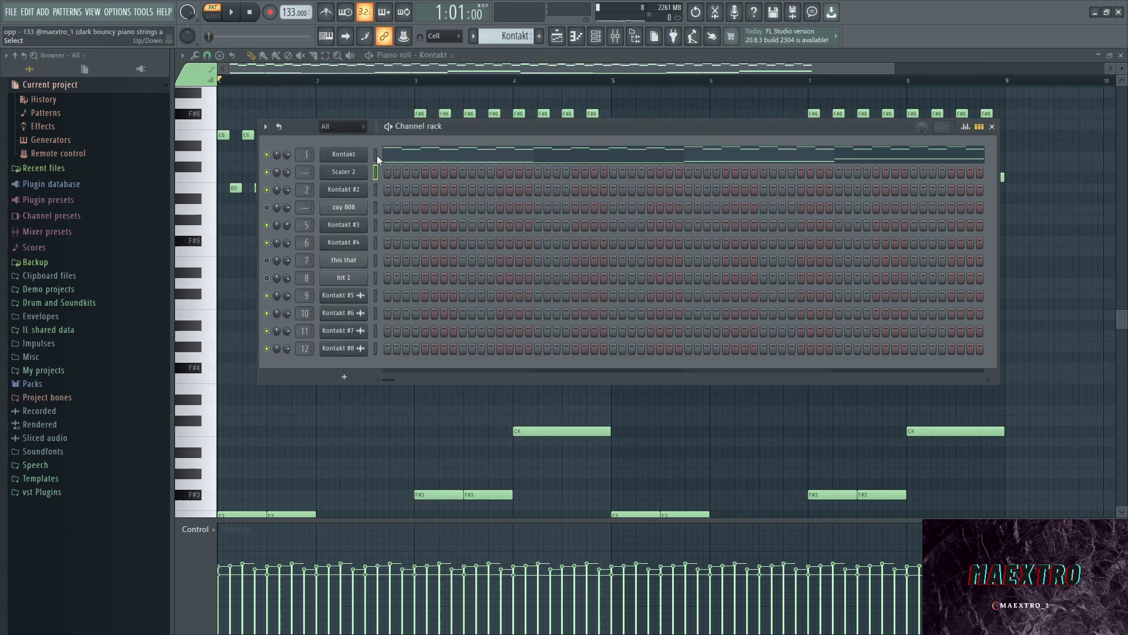
- Glance at the Kontakt instrument window, then hide the channel rack
left_click(351, 158)
left_click(994, 81)
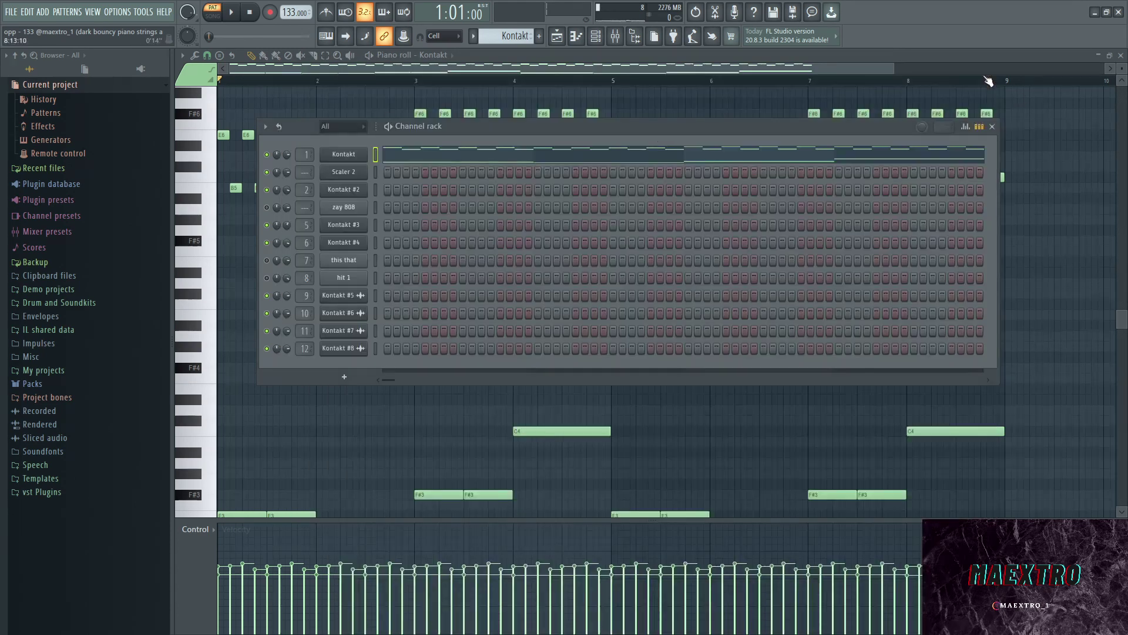
key("F6")
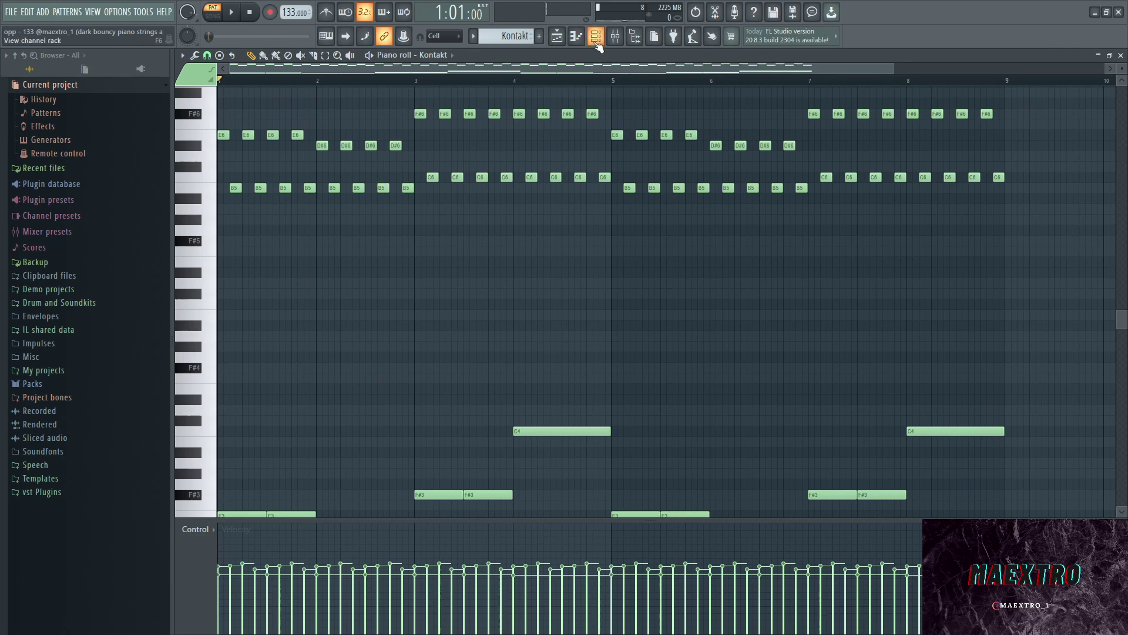
- Go back through the playlist and open the Kontakt pattern's full piano roll
left_click(557, 37)
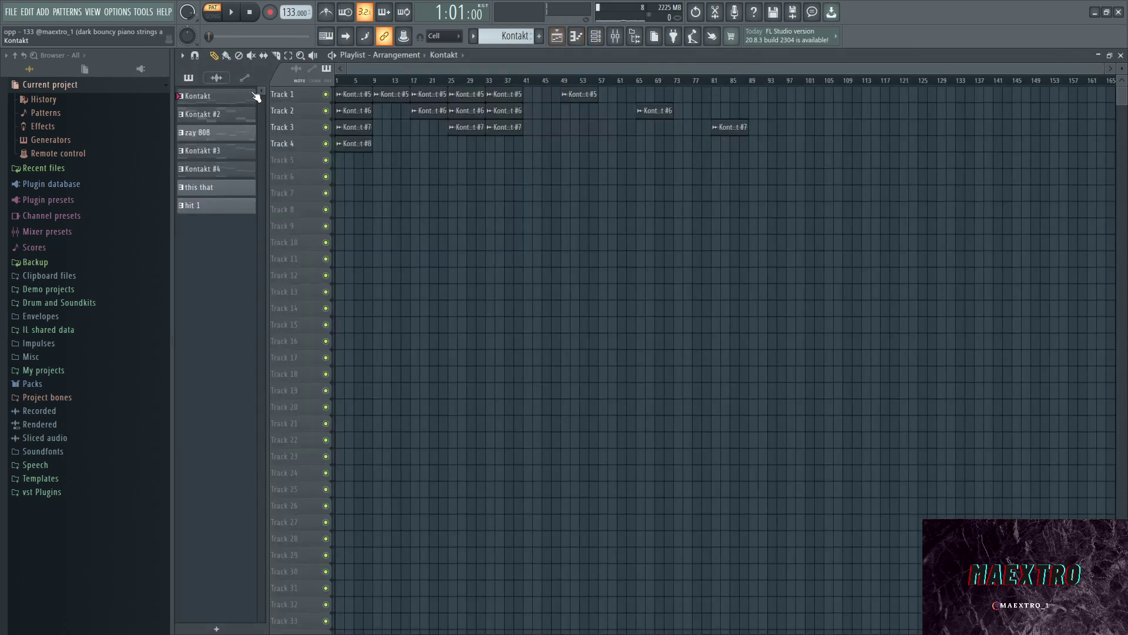
left_click(597, 37)
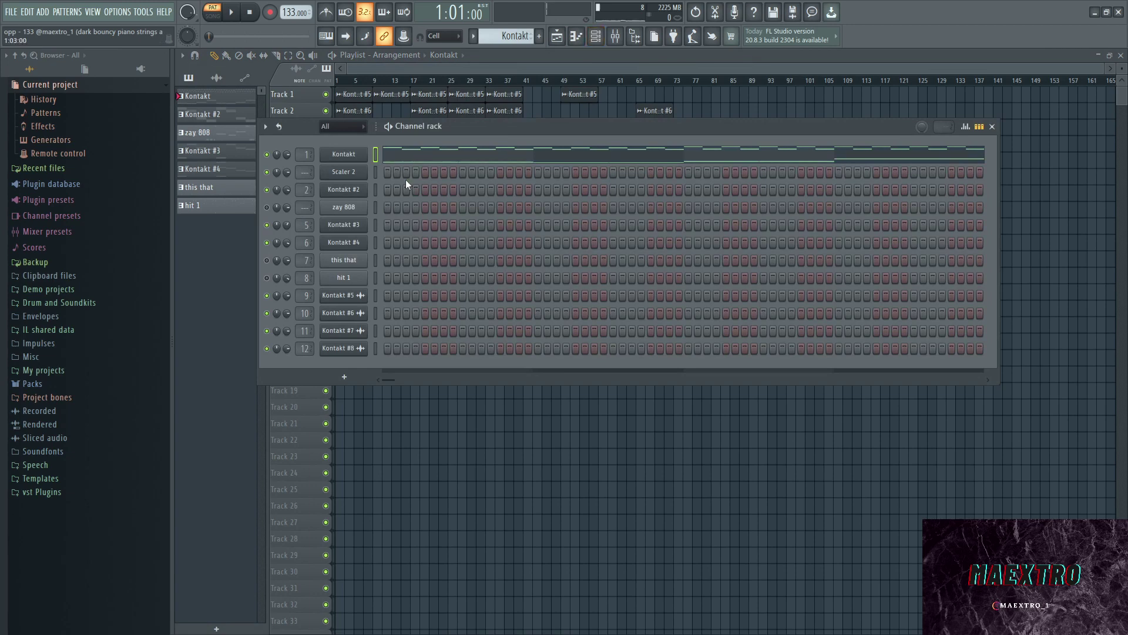
left_click(415, 157)
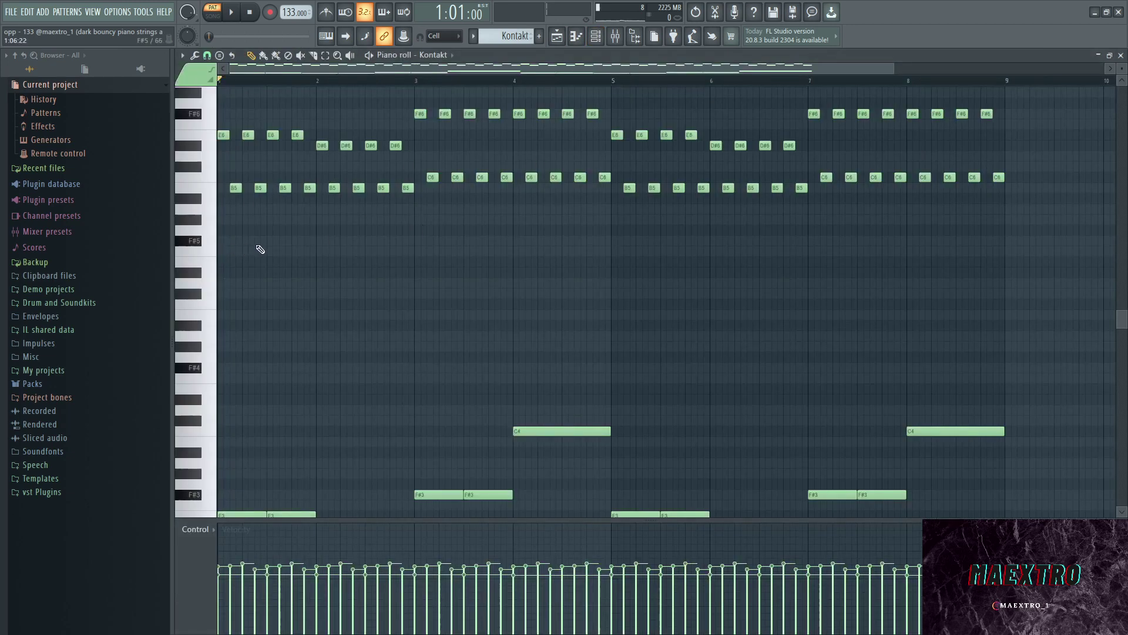
scroll(399, 243, "down", 5)
scroll(292, 353, "up", 3)
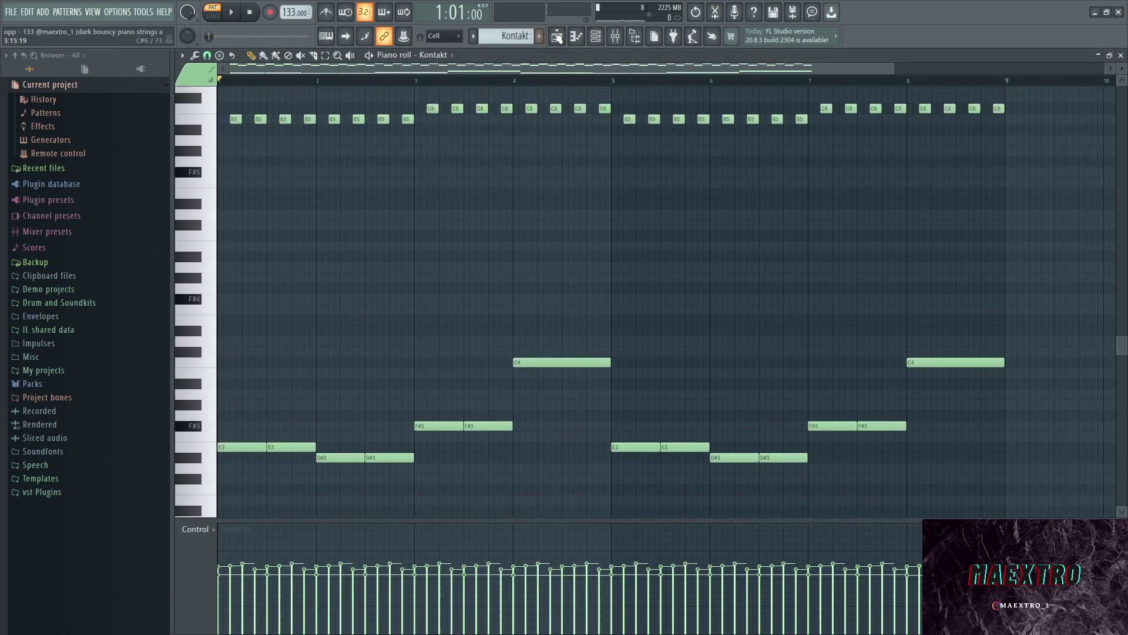
- Select the Kontakt #2 pattern from the playlist and show the channel rack
left_click(557, 36)
left_click(228, 117)
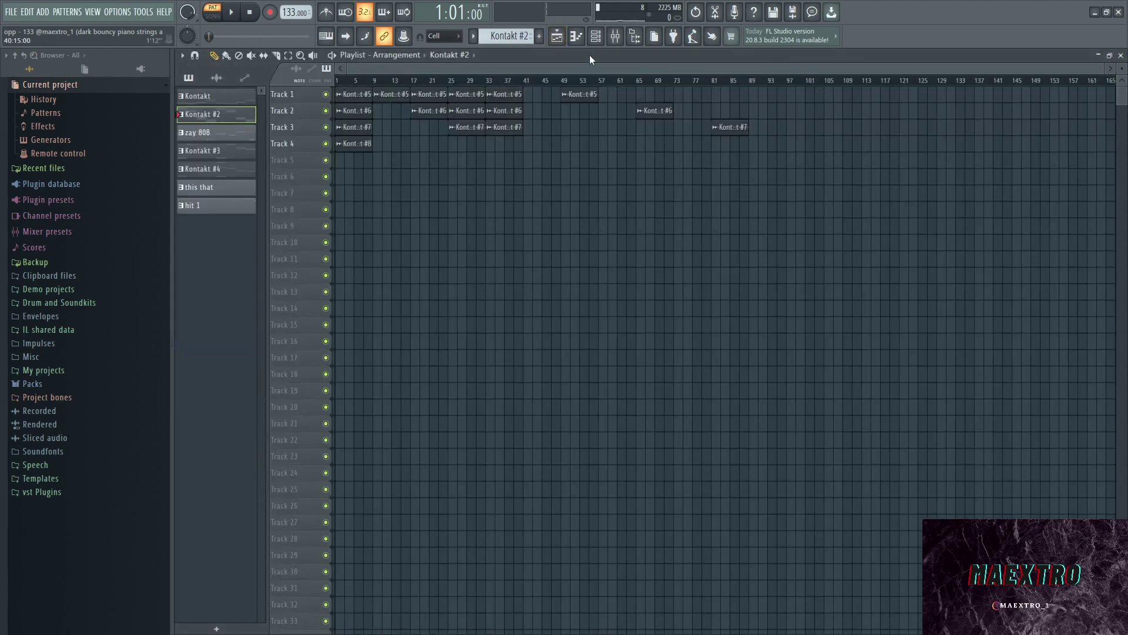
left_click(597, 37)
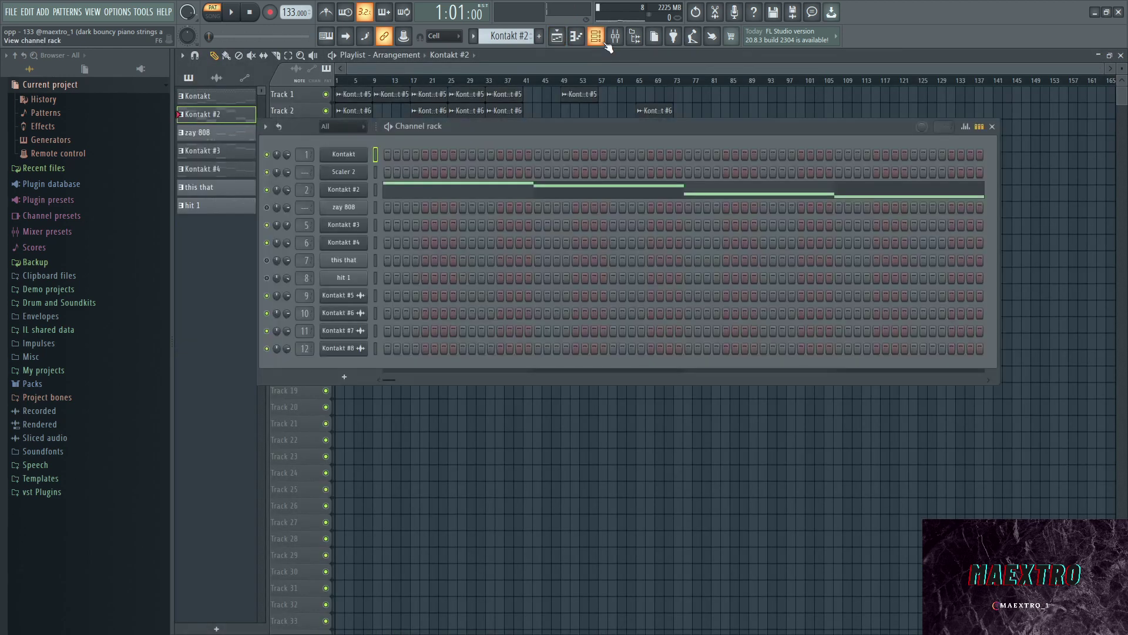
- Check Kontakt #2's orchestral sound, then play its E6, D#6, C6, B5 melody
left_click(348, 190)
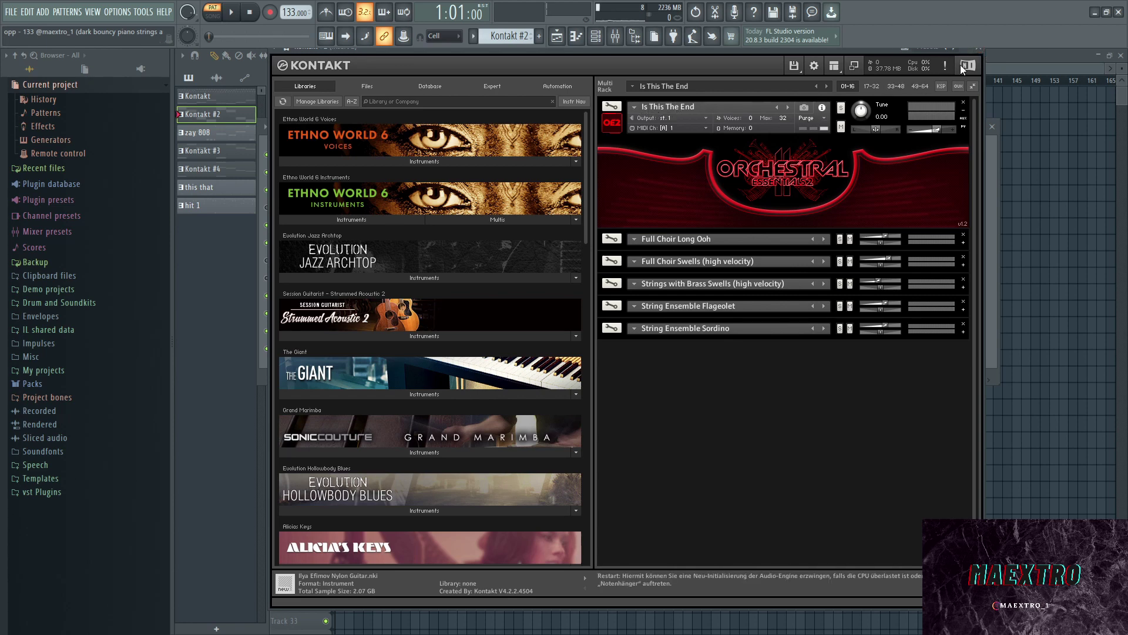
left_click(986, 53)
left_click(443, 199)
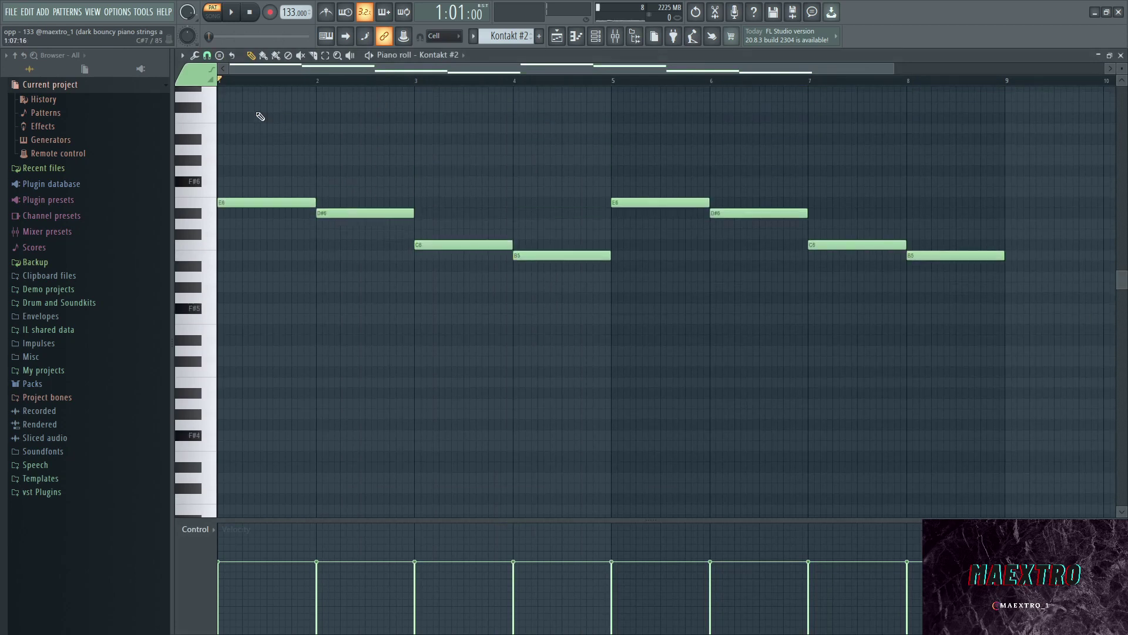
key("space")
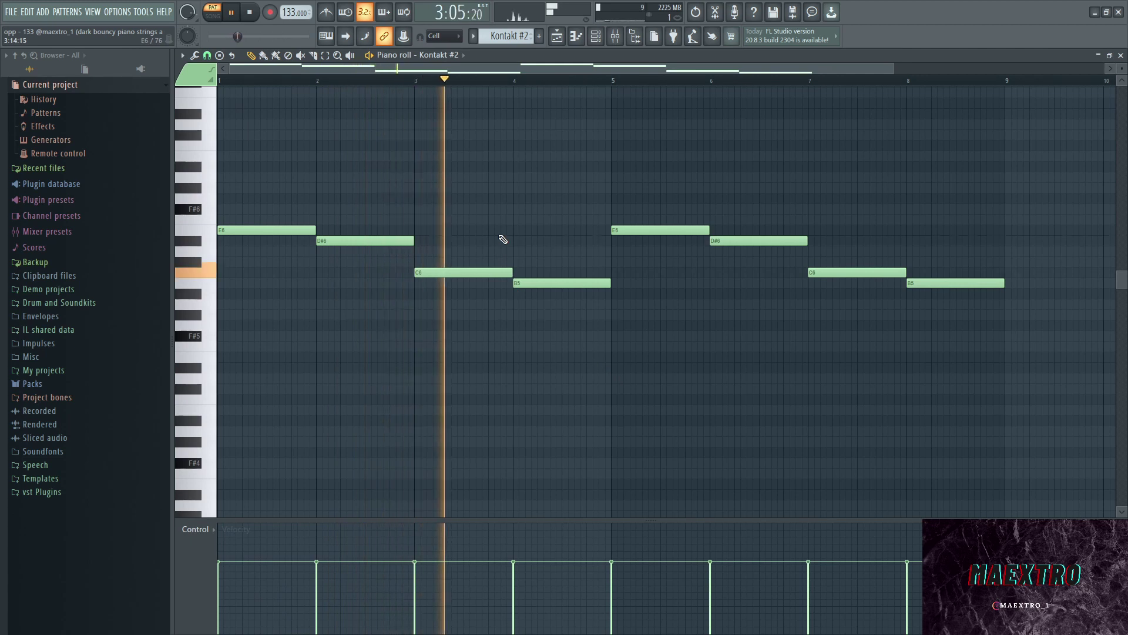
- Stop playback and select the Kontakt #3 pattern from the playlist
key("space")
left_click(595, 36)
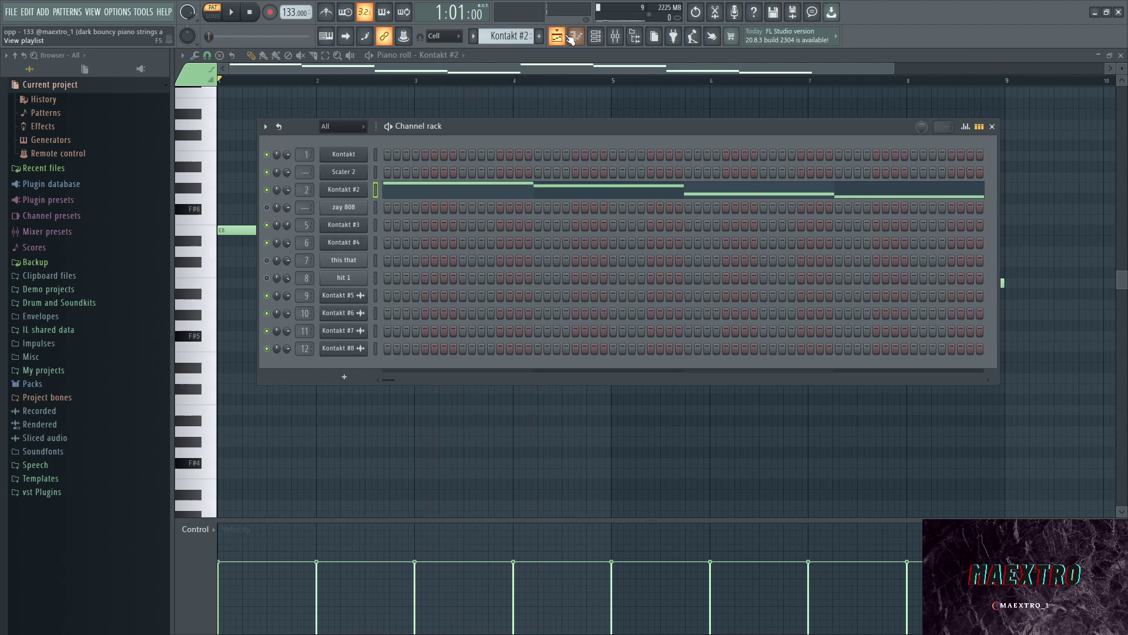
left_click(556, 36)
left_click(220, 154)
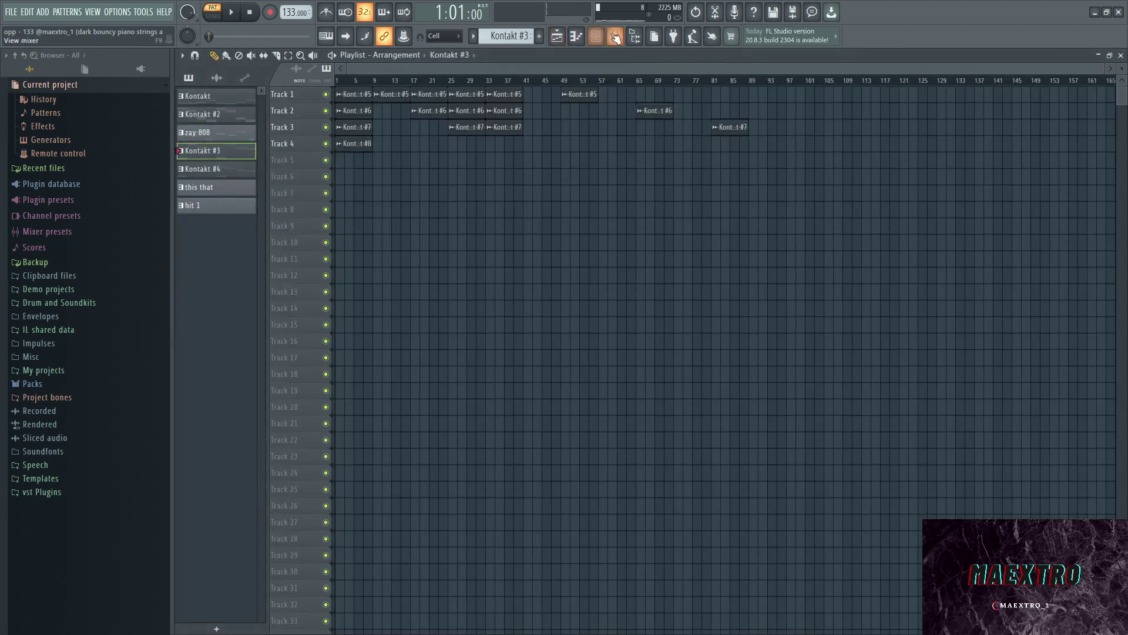
left_click(596, 36)
- Check the Kontakt #3 Gypsy Romantic Violin sound and play its melody in the piano roll
left_click(348, 229)
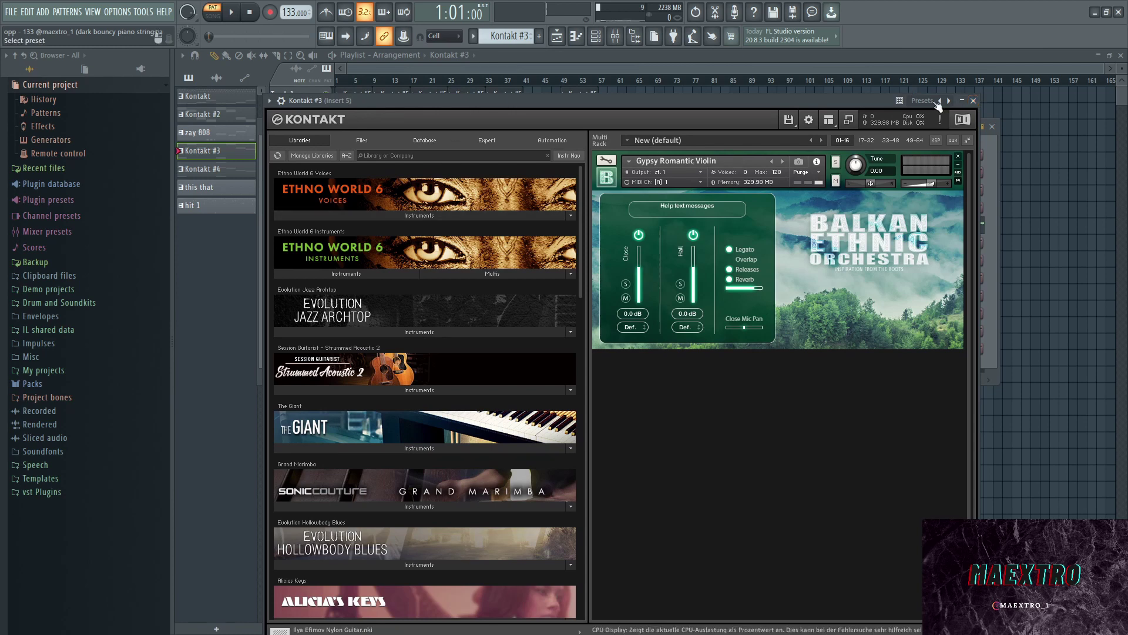
left_click(973, 101)
left_click(417, 231)
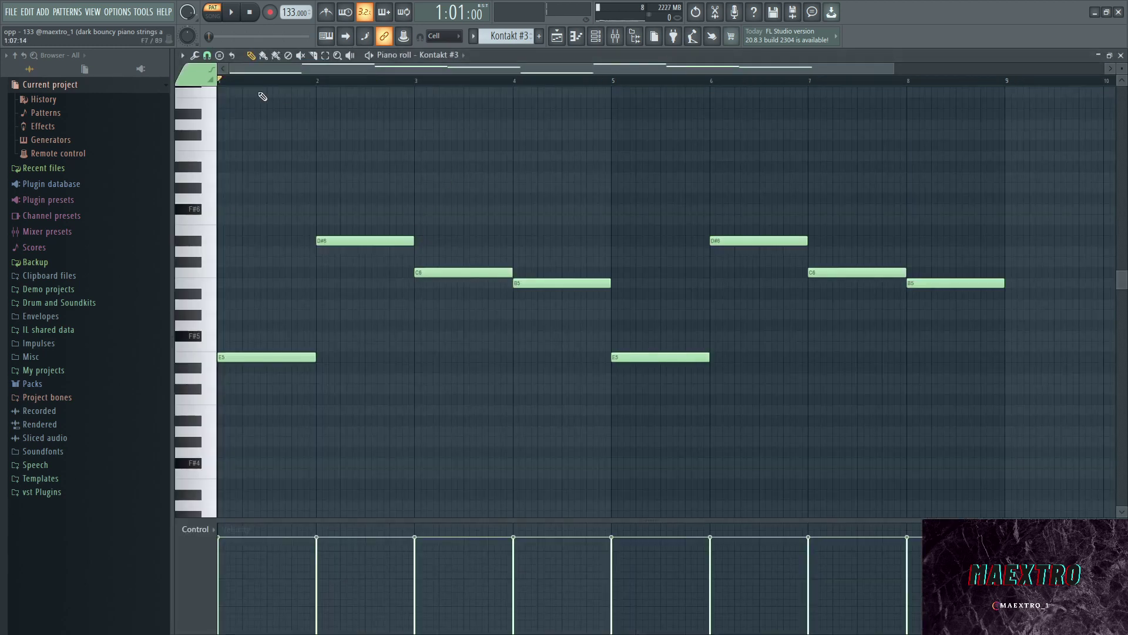
left_click(235, 12)
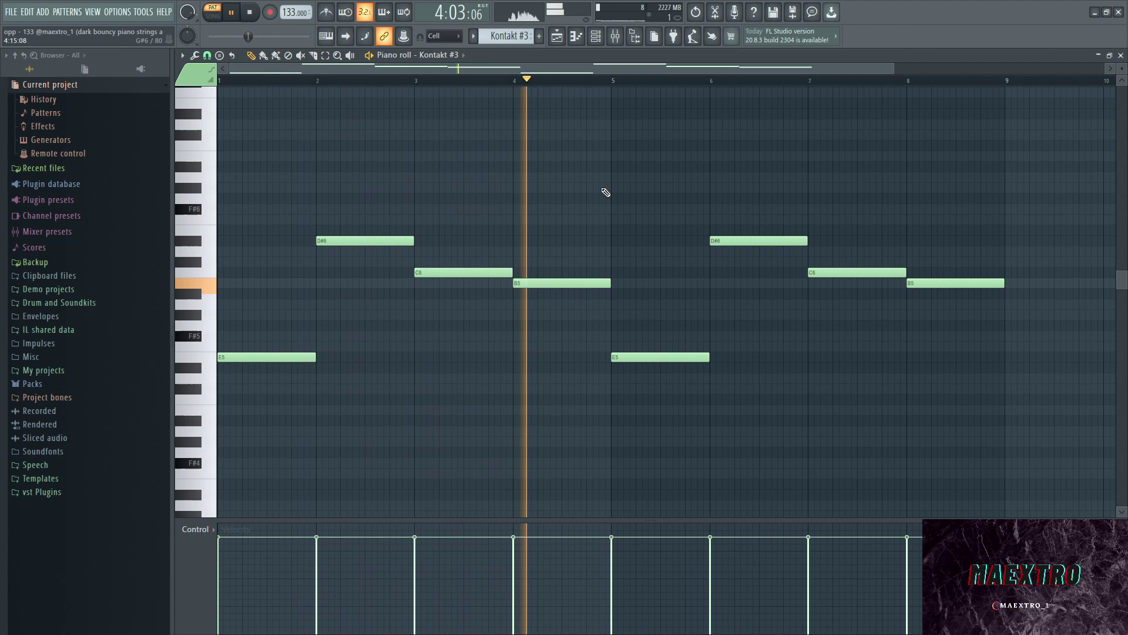
key("space")
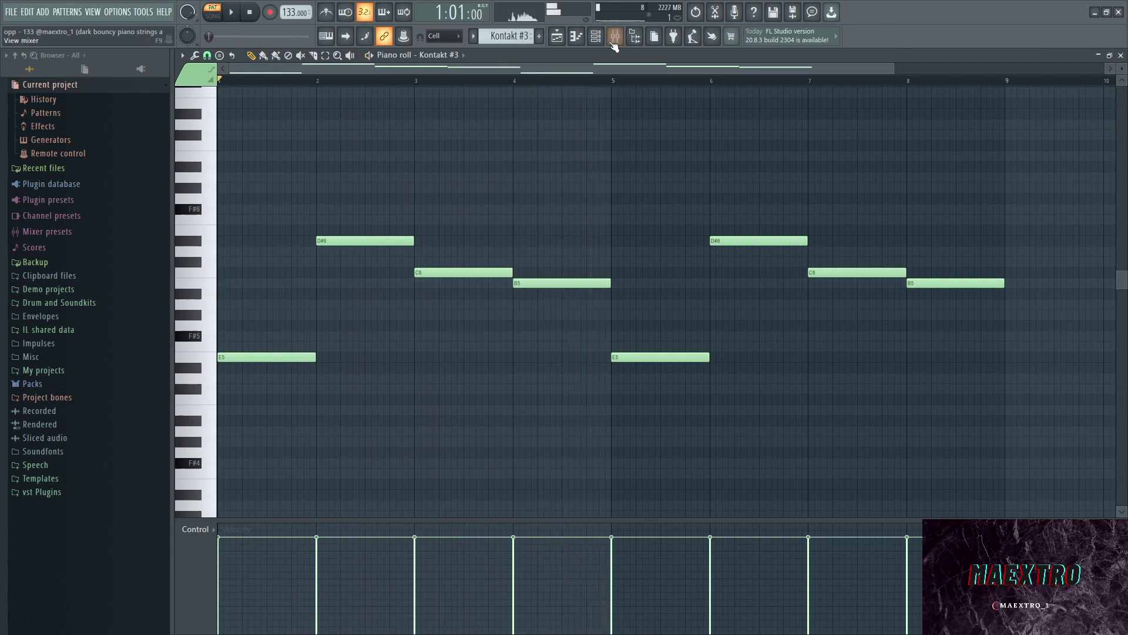
- Select the Kontakt #4 pattern and check its Mallet Flux plugin sound
left_click(556, 36)
left_click(232, 171)
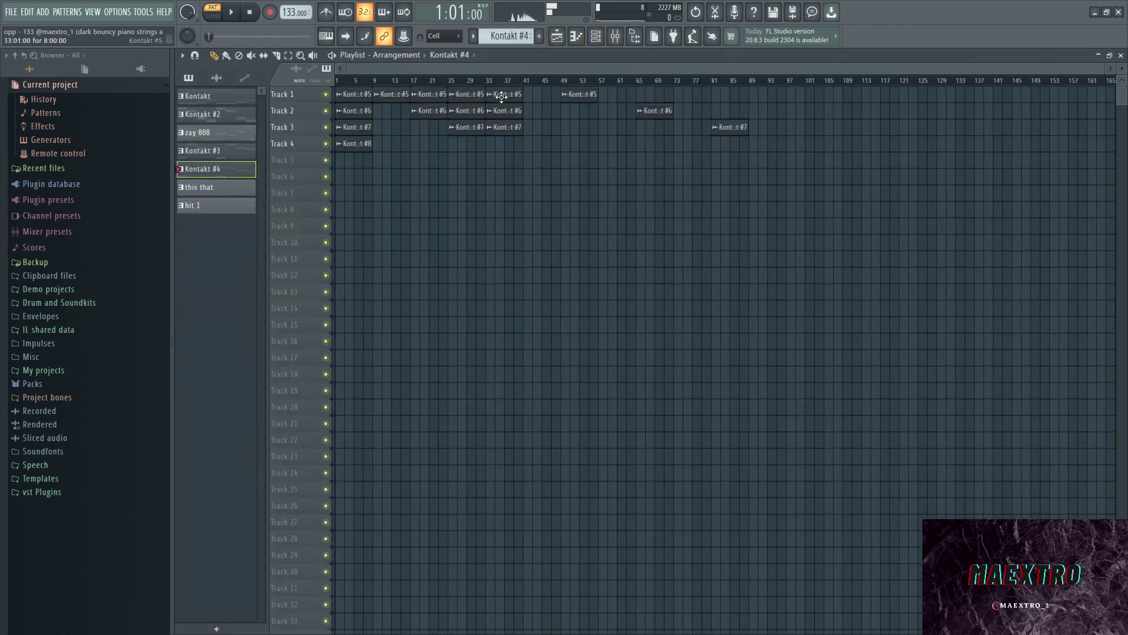
left_click(596, 36)
left_click(374, 243)
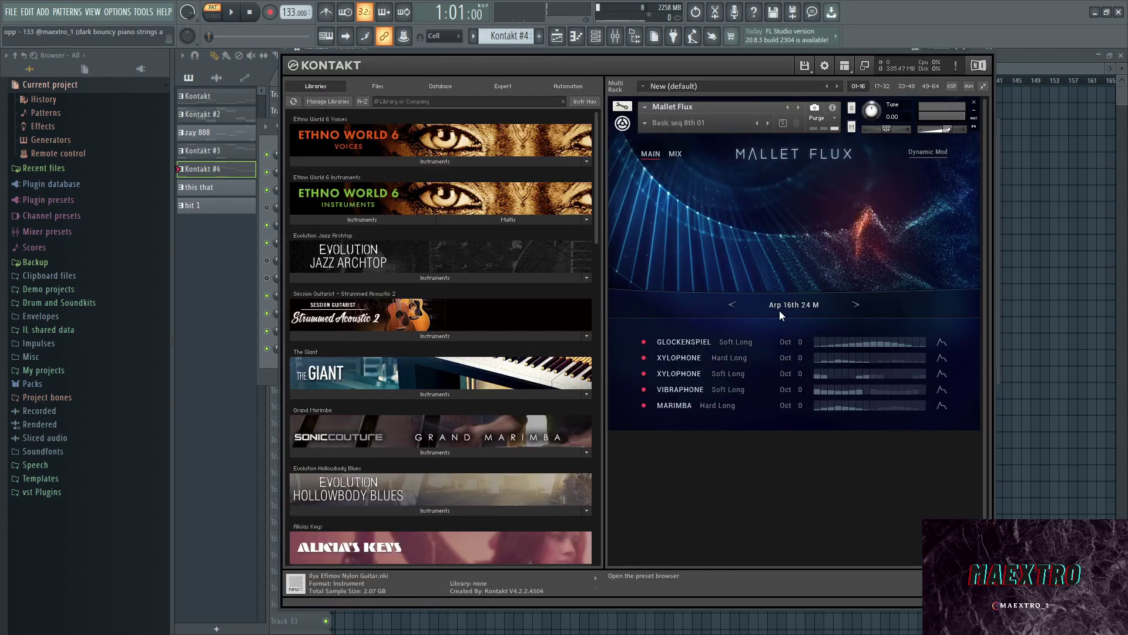
left_click(989, 49)
- Play the Kontakt #4 chord pattern in the piano roll, then stop it
left_click(520, 246)
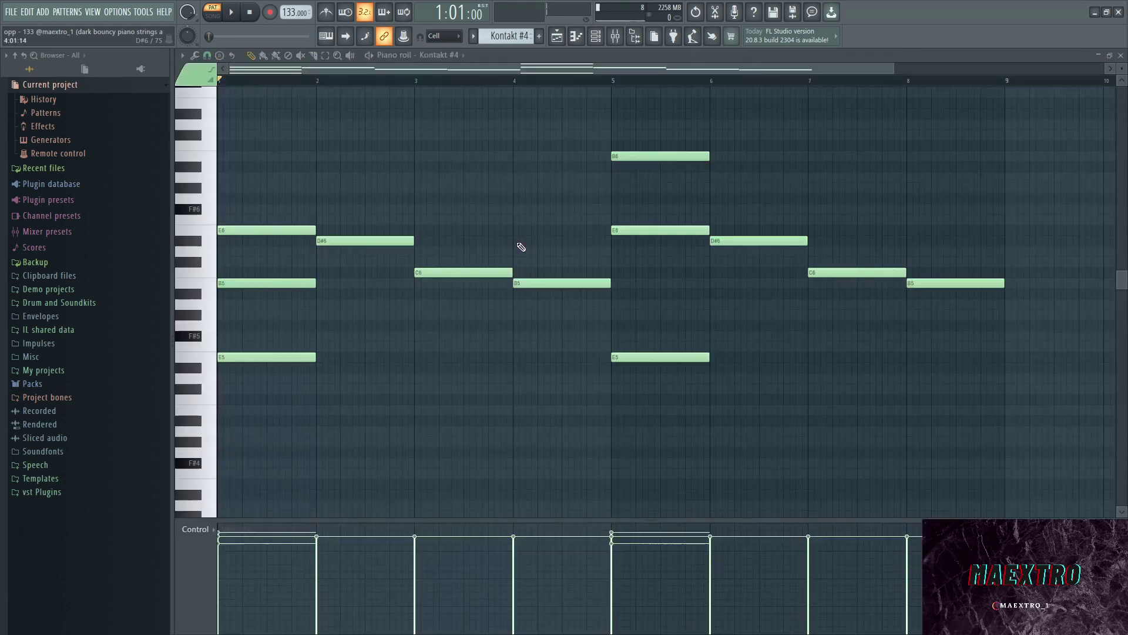
key("space")
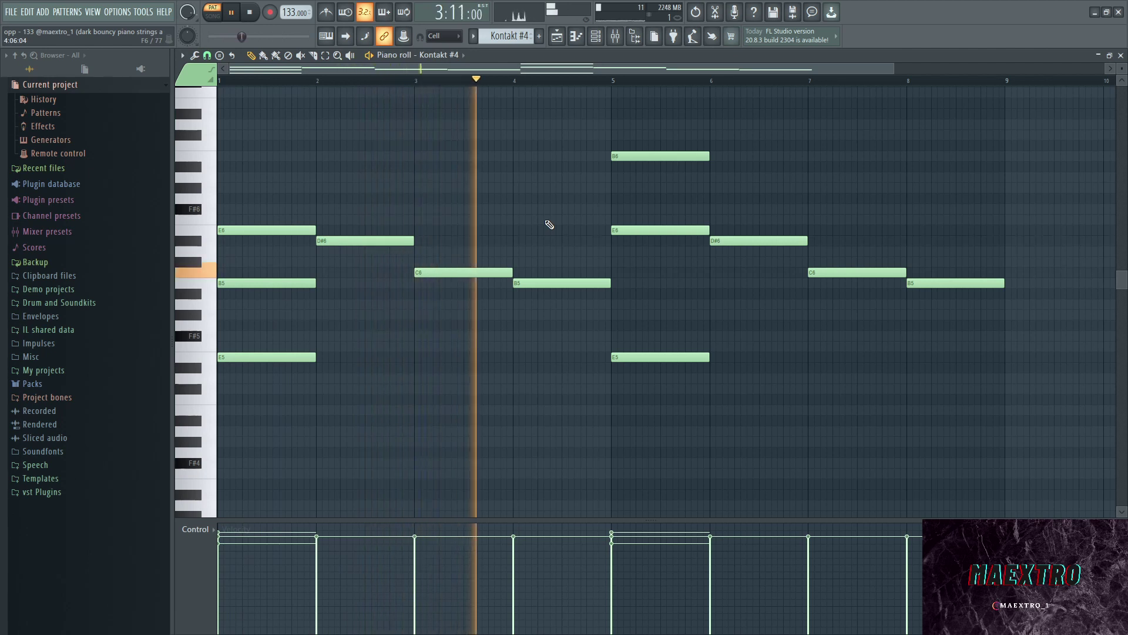
key("space")
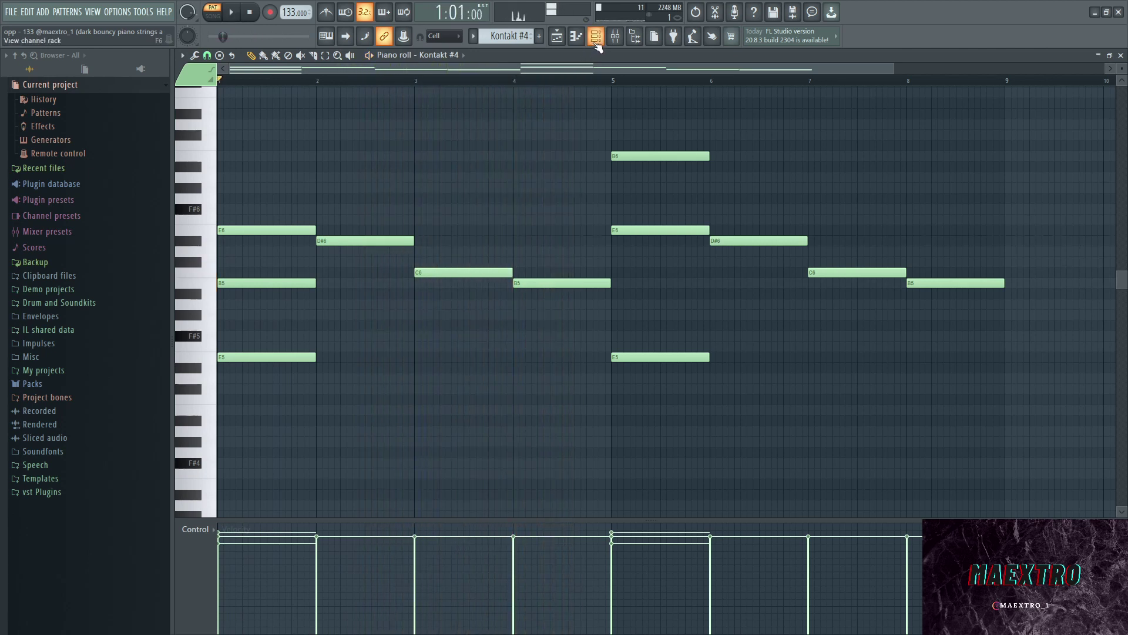
left_click(596, 41)
key("F6")
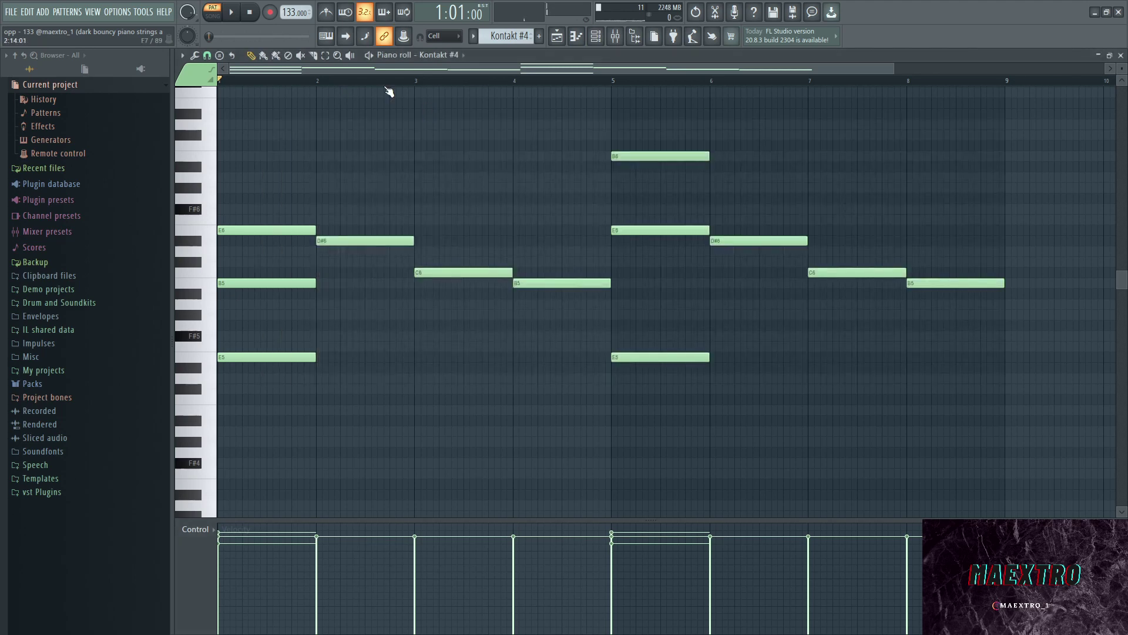
left_click(596, 36)
left_click(992, 127)
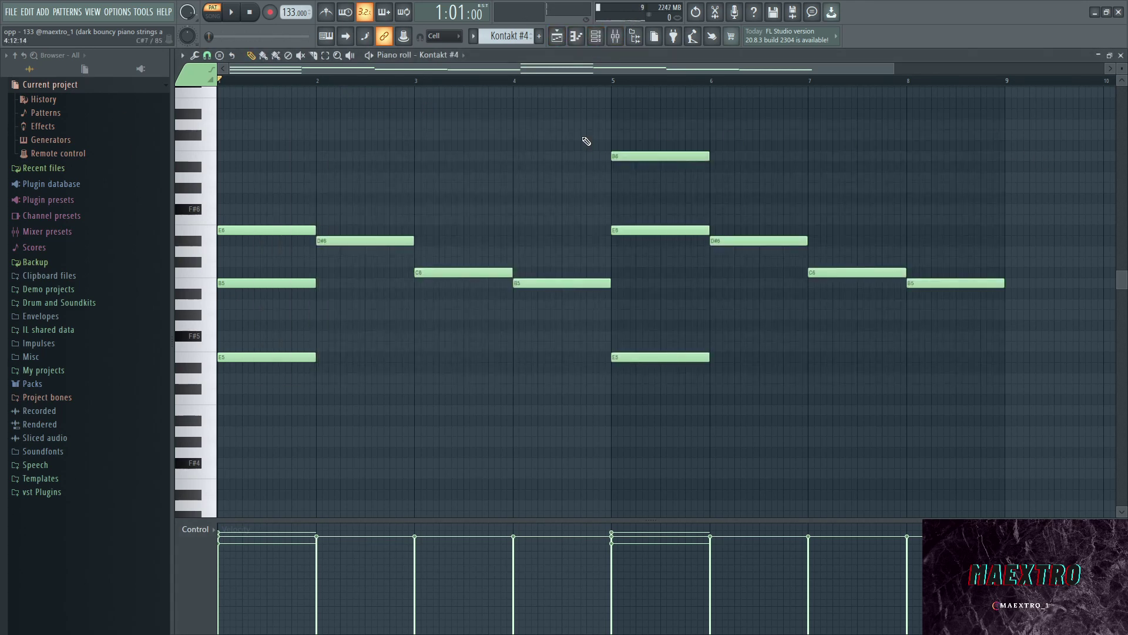
- Select the Kontakt pattern and view its melody in the piano roll
left_click(559, 37)
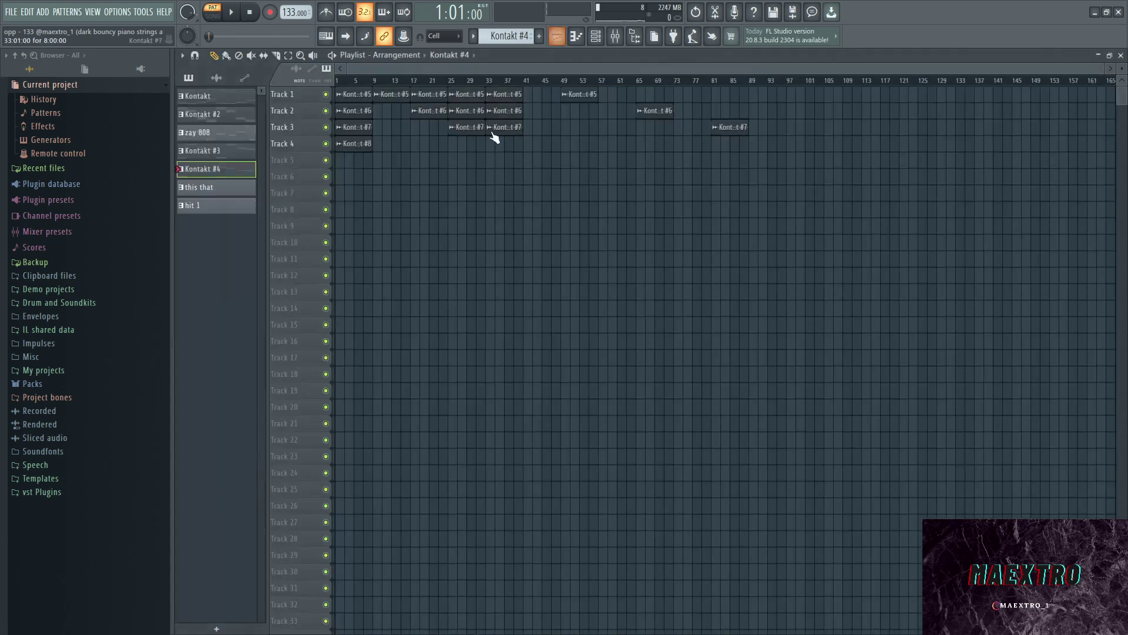
left_click(221, 97)
key("F6")
left_click(378, 167)
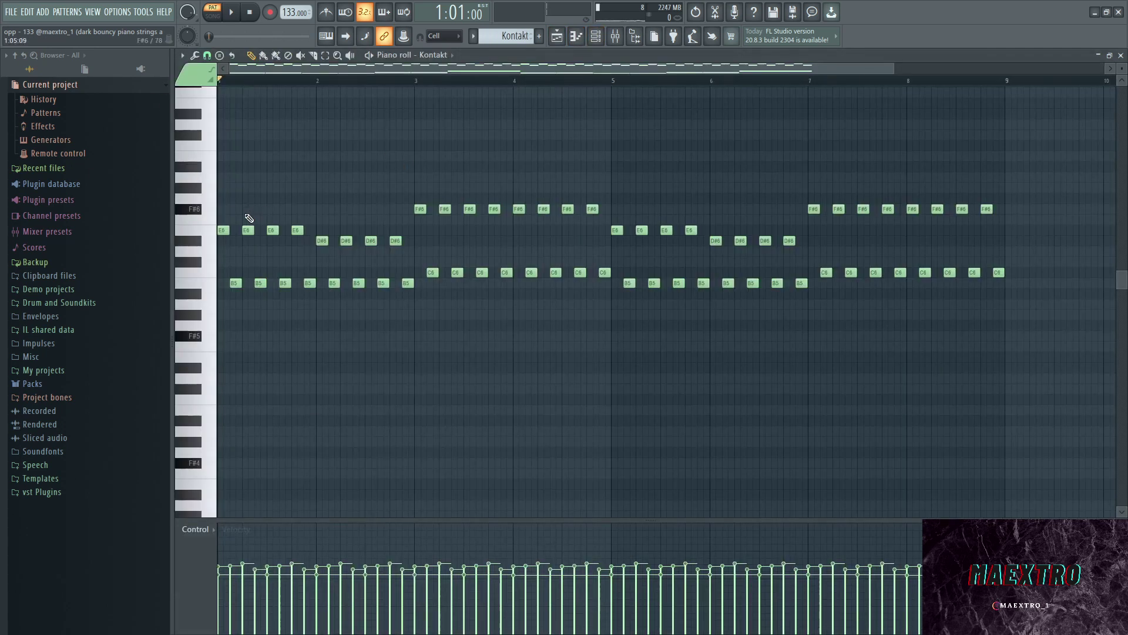
scroll(263, 319, "down", 4)
scroll(330, 334, "up", 2)
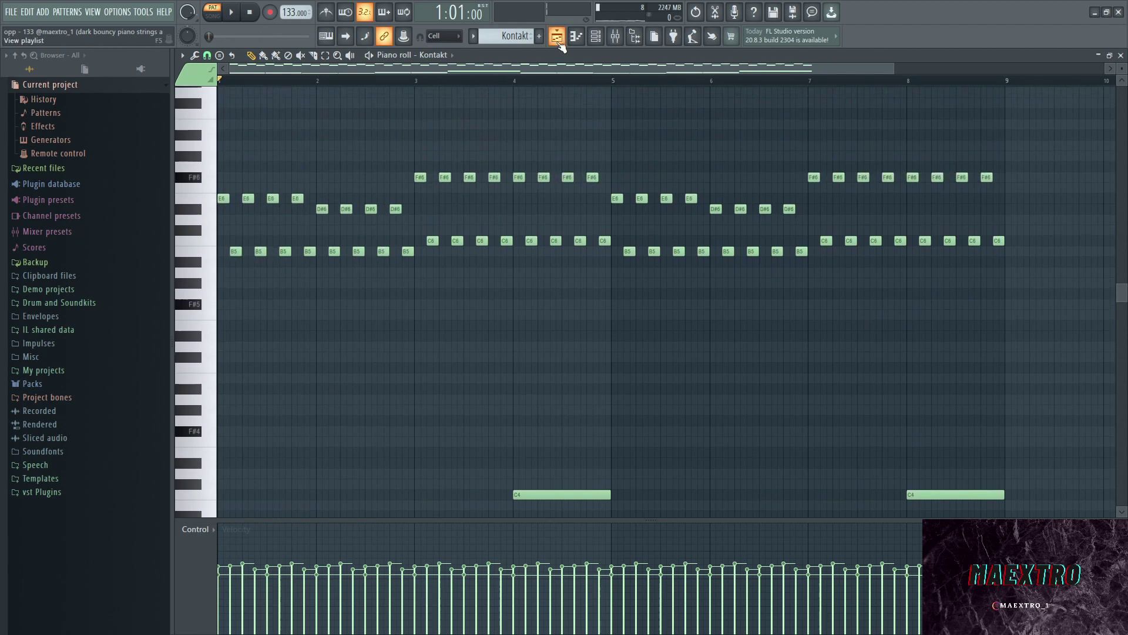
- Return to the playlist arrangement with F5 and close the channel rack
key("F5")
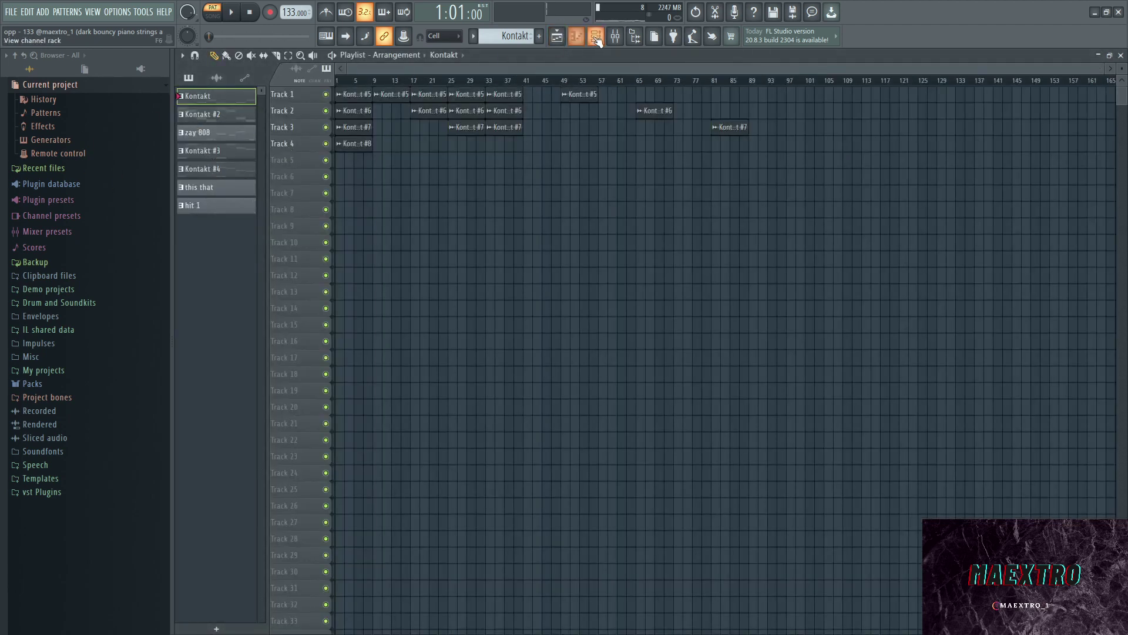
left_click(595, 37)
left_click(991, 126)
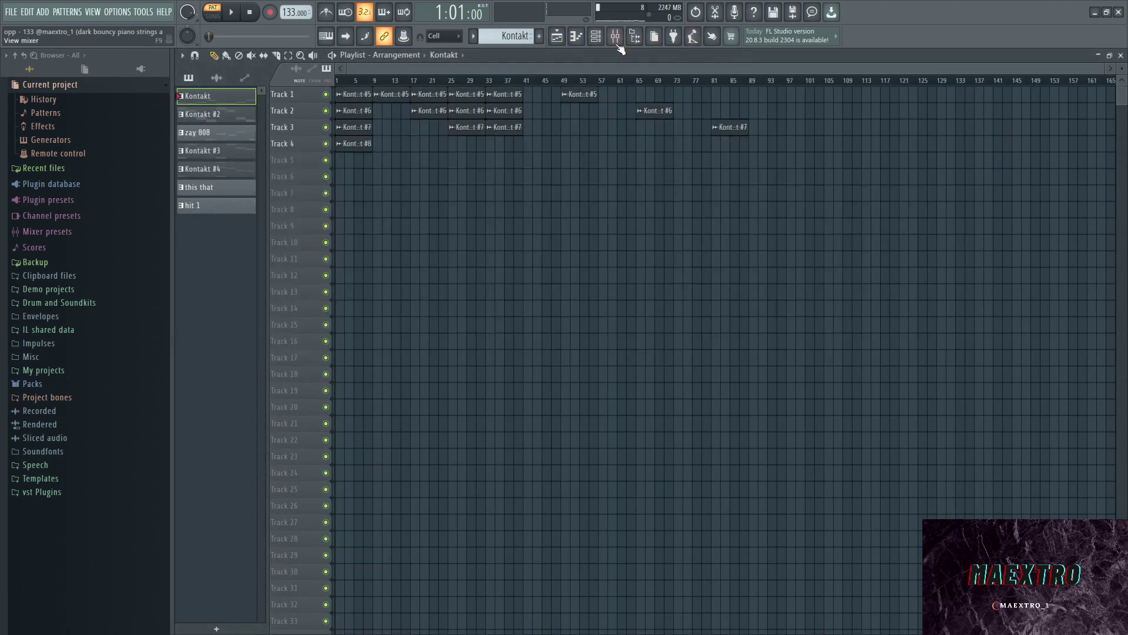
- Raise the mixer over the playlist and review the effect chains on Inserts 1–4
left_click(614, 37)
left_click_drag(376, 340, 412, 141)
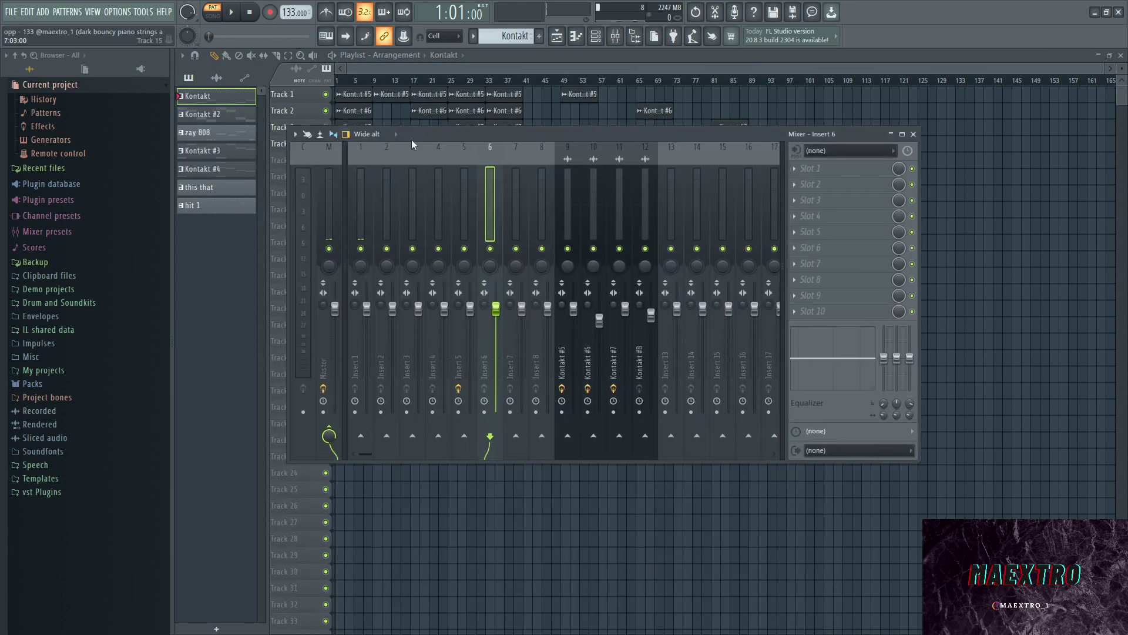
left_click(360, 201)
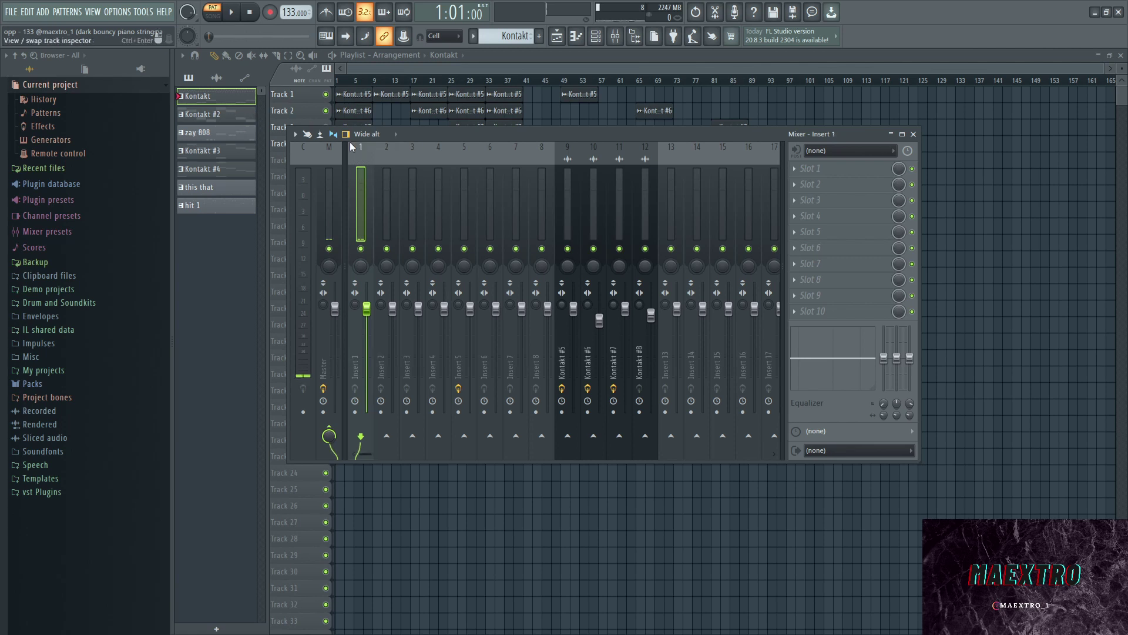
left_click(387, 185)
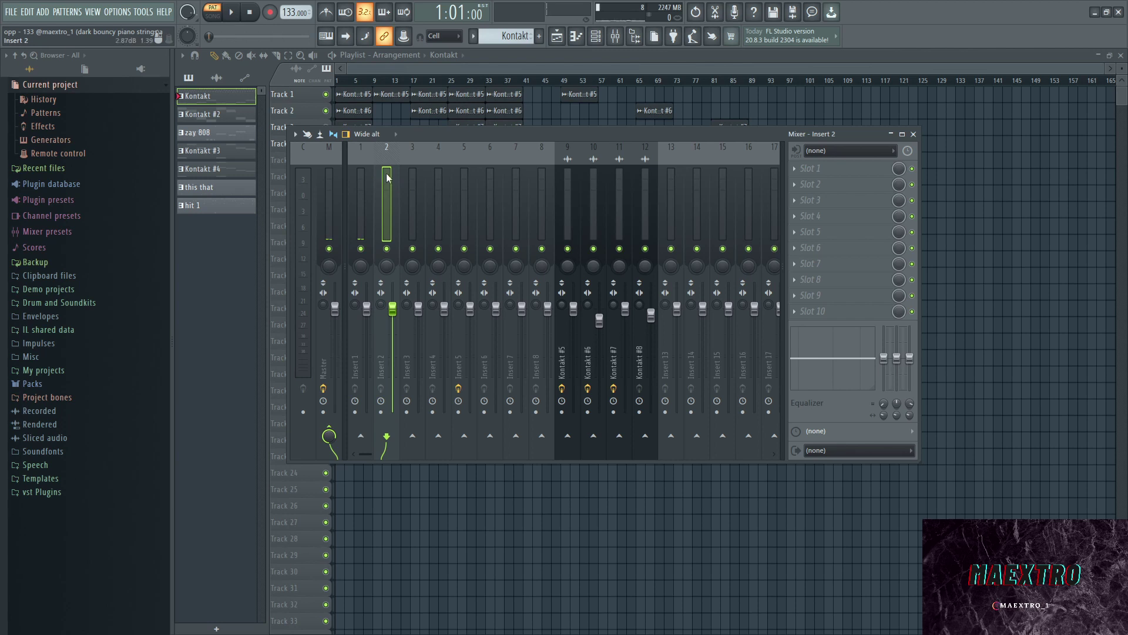
left_click(417, 174)
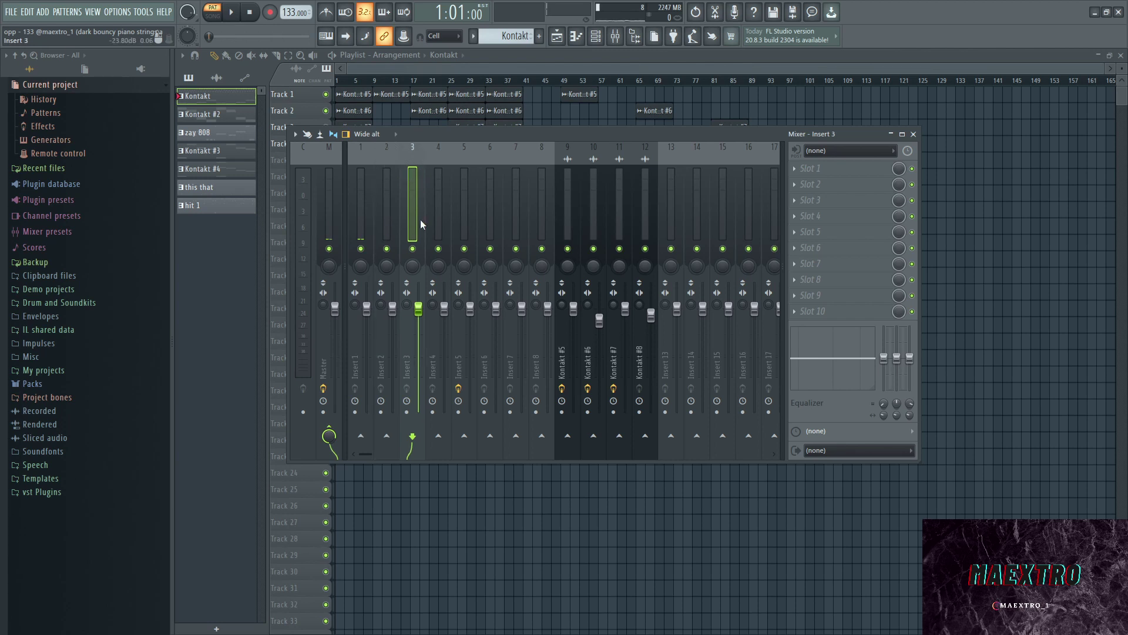
left_click(439, 169)
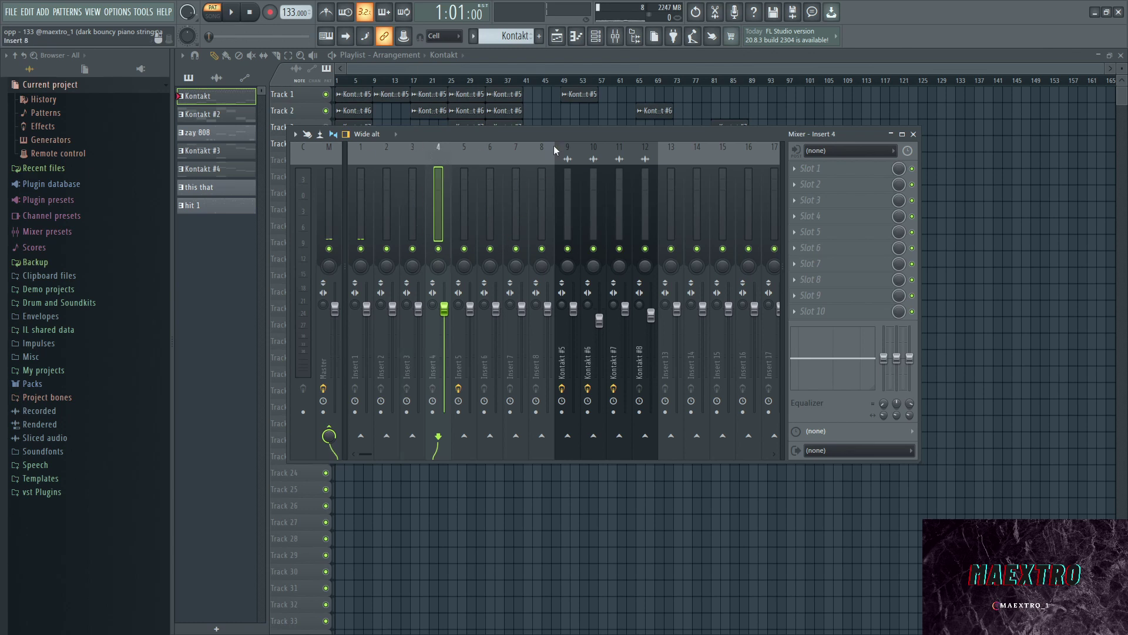
- Review the Kontakt #5–#8 inserts, then Insert 5's three Valhalla effects and parametric EQ
left_click(564, 222)
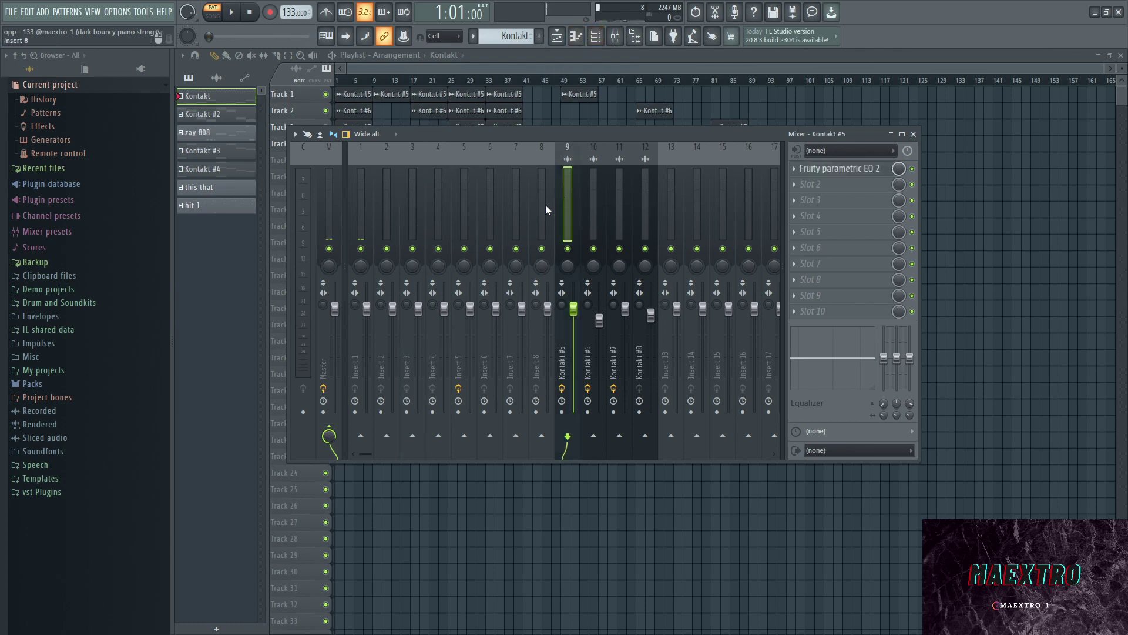
left_click(603, 183)
left_click(620, 179)
left_click(645, 182)
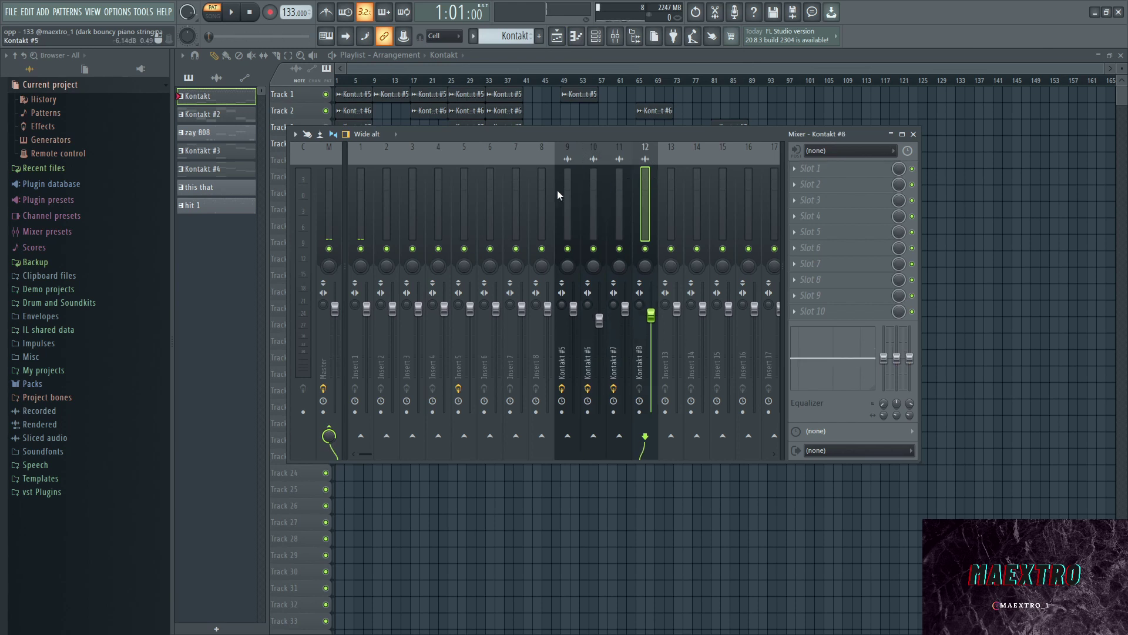
left_click(418, 184)
left_click(438, 180)
left_click(464, 175)
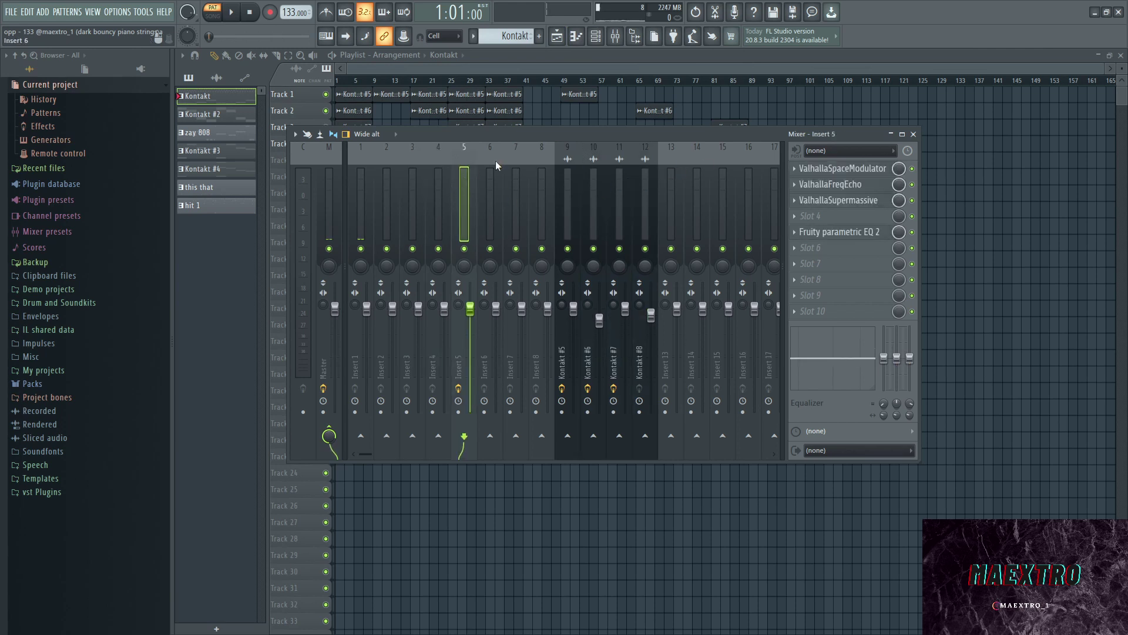
- Open Insert 5's ValhallaSpaceModulator (Ocho mode, Swirly Res, 17.6% mix) and position its window
left_click_drag(517, 132, 481, 130)
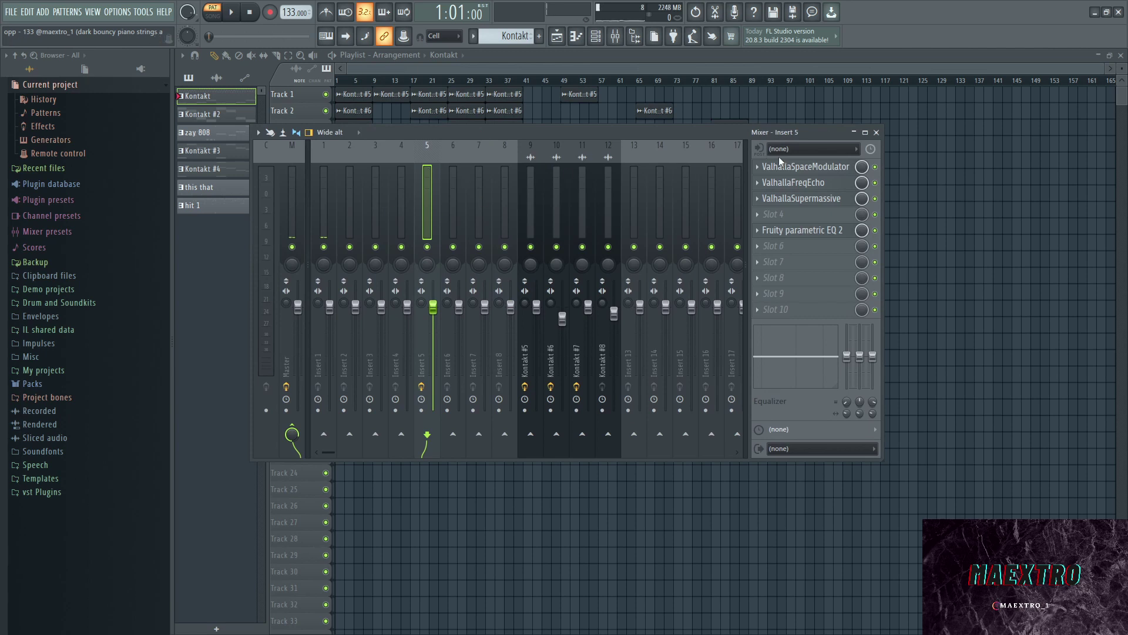
left_click(811, 170)
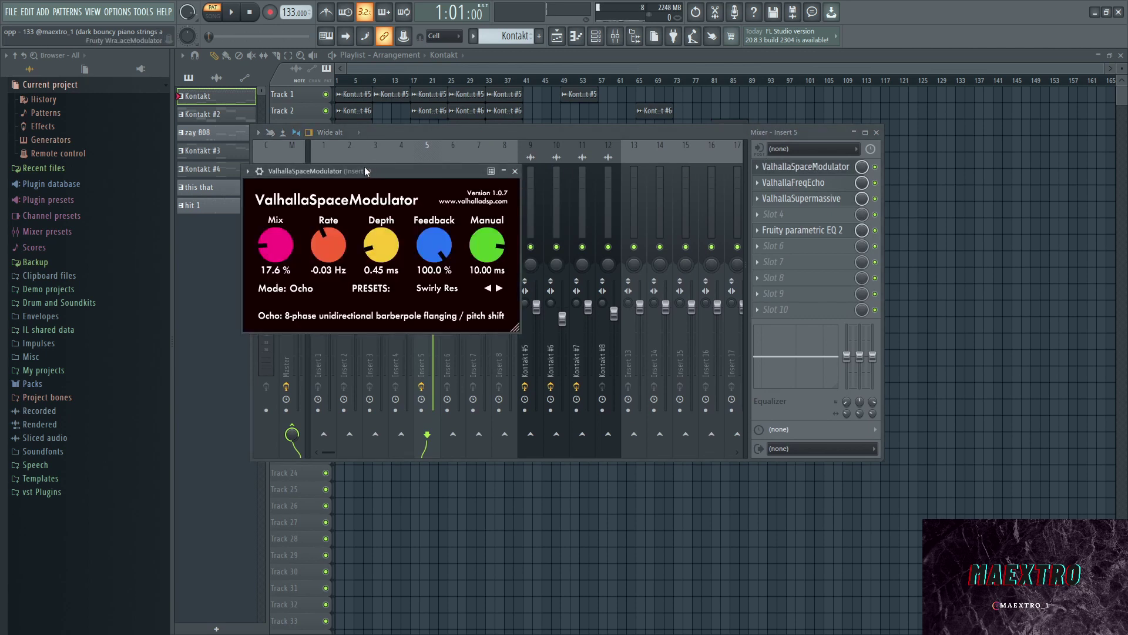
left_click_drag(364, 167, 330, 131)
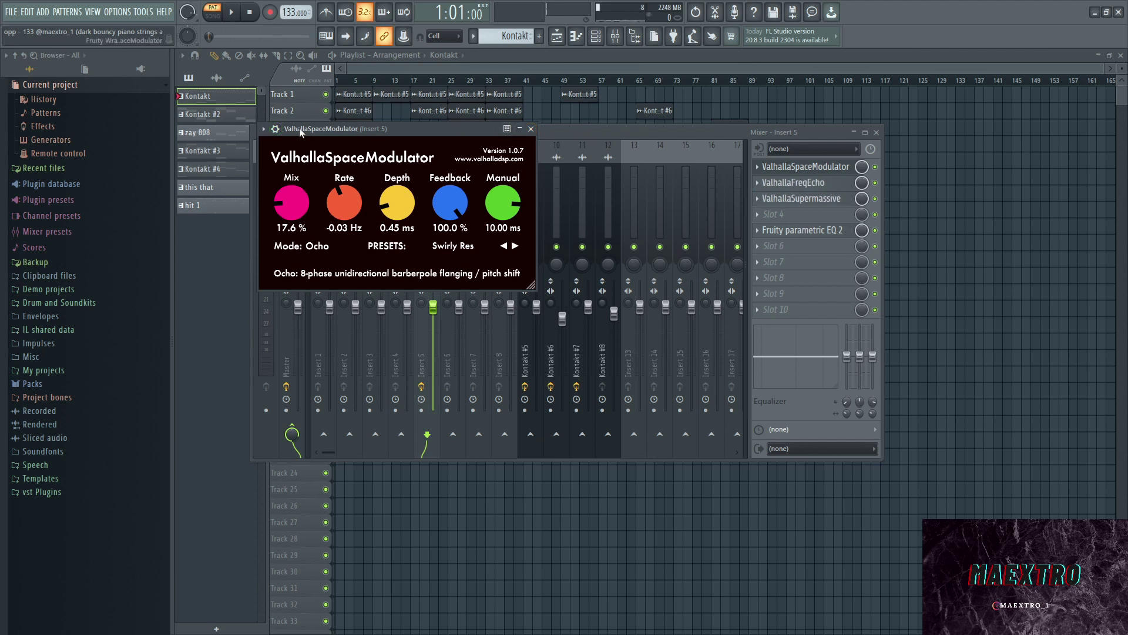
left_click_drag(309, 124, 333, 122)
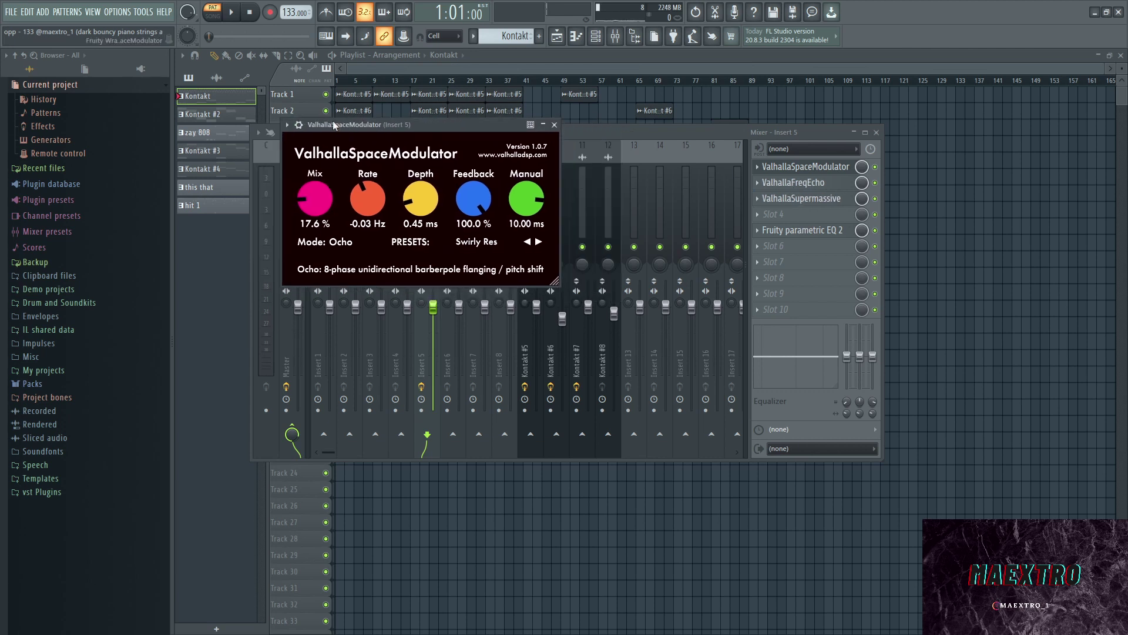
- Close the SpaceModulator and inspect Insert 5's ValhallaFreqEcho window
left_click(556, 124)
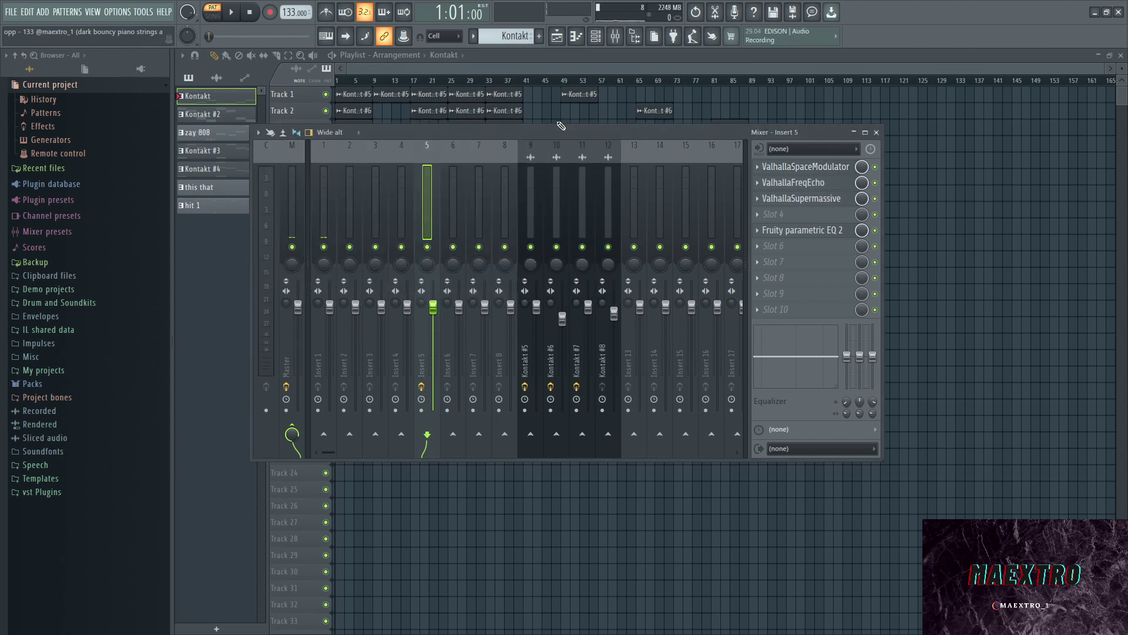
left_click(821, 184)
left_click(821, 184)
left_click(807, 186)
left_click_drag(412, 184, 398, 146)
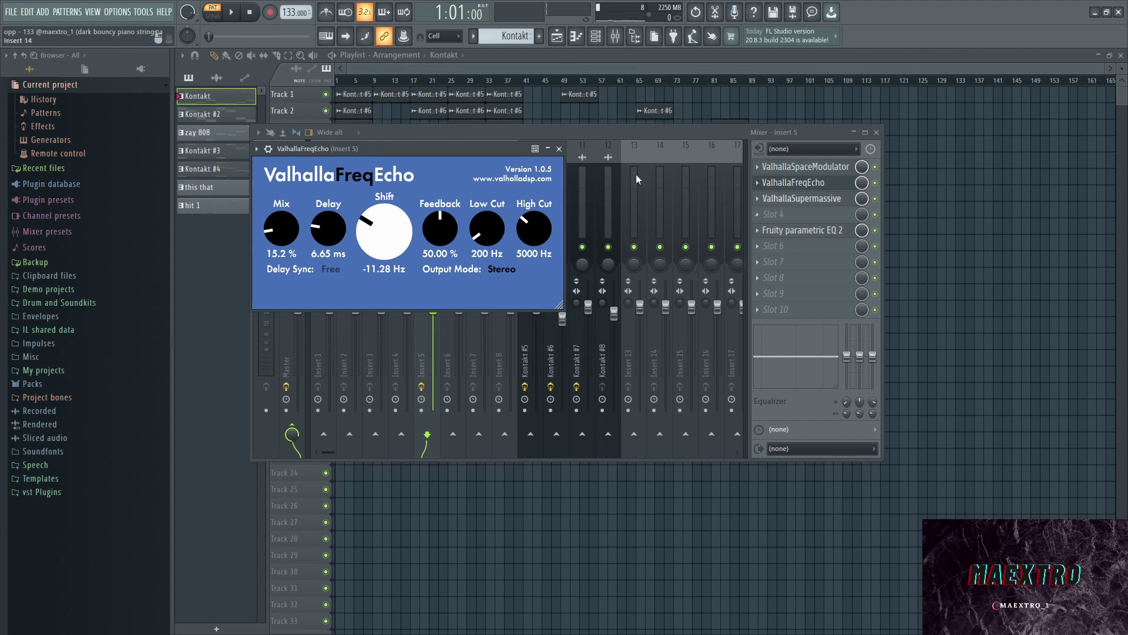
left_click(795, 184)
- Review the ValhallaSupermassive reverb and Fruity parametric EQ 2, then close both
left_click(798, 198)
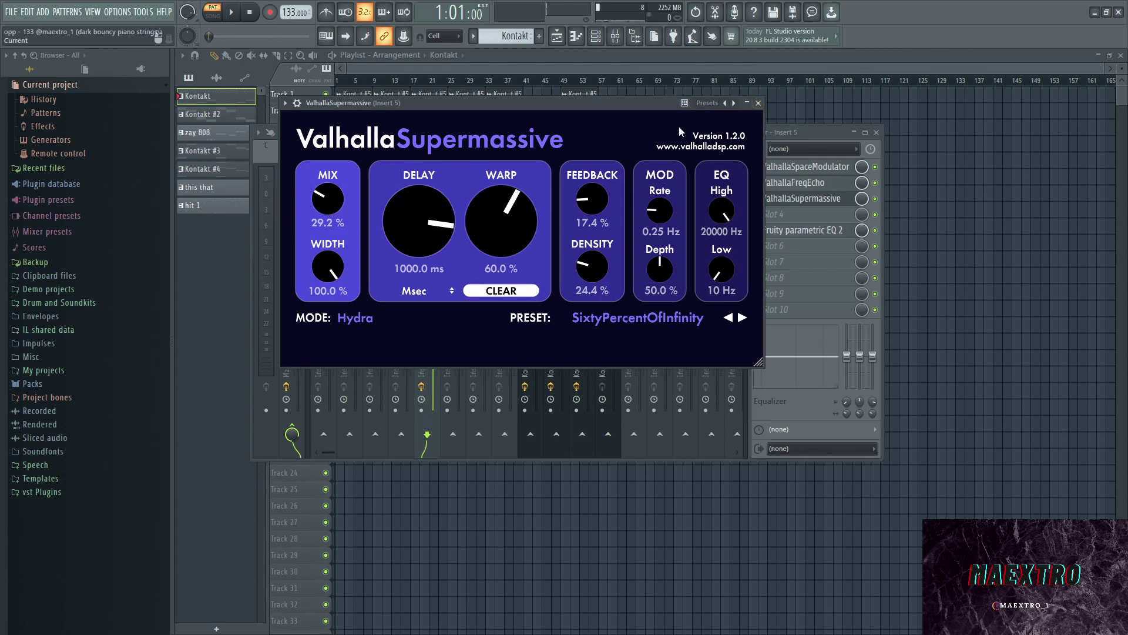
left_click(758, 103)
left_click(808, 231)
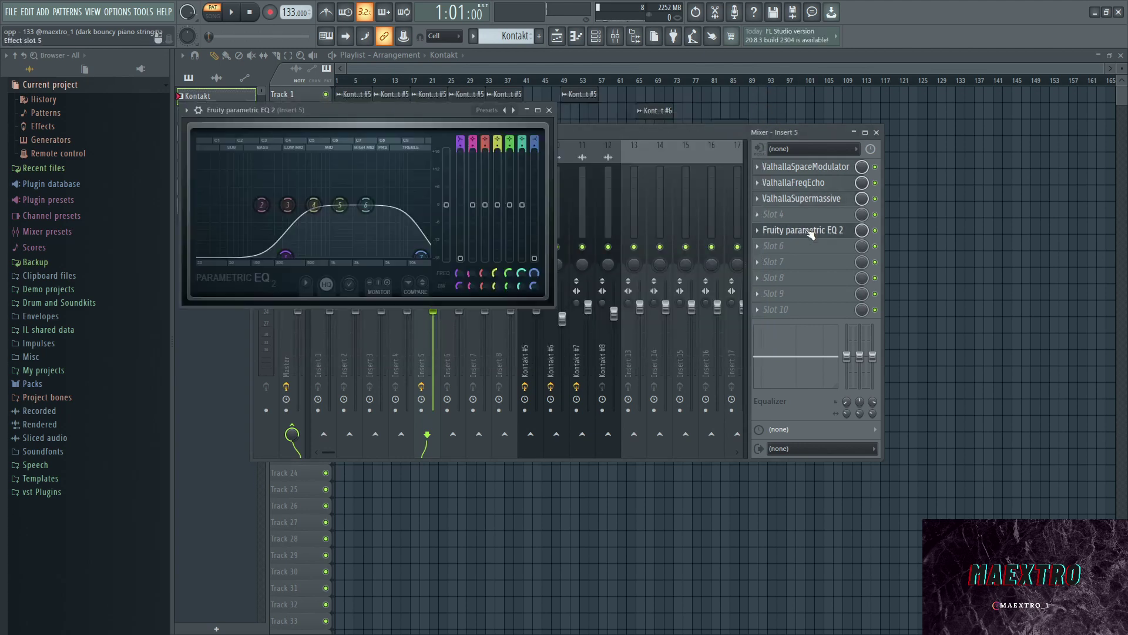
left_click_drag(305, 108, 394, 96)
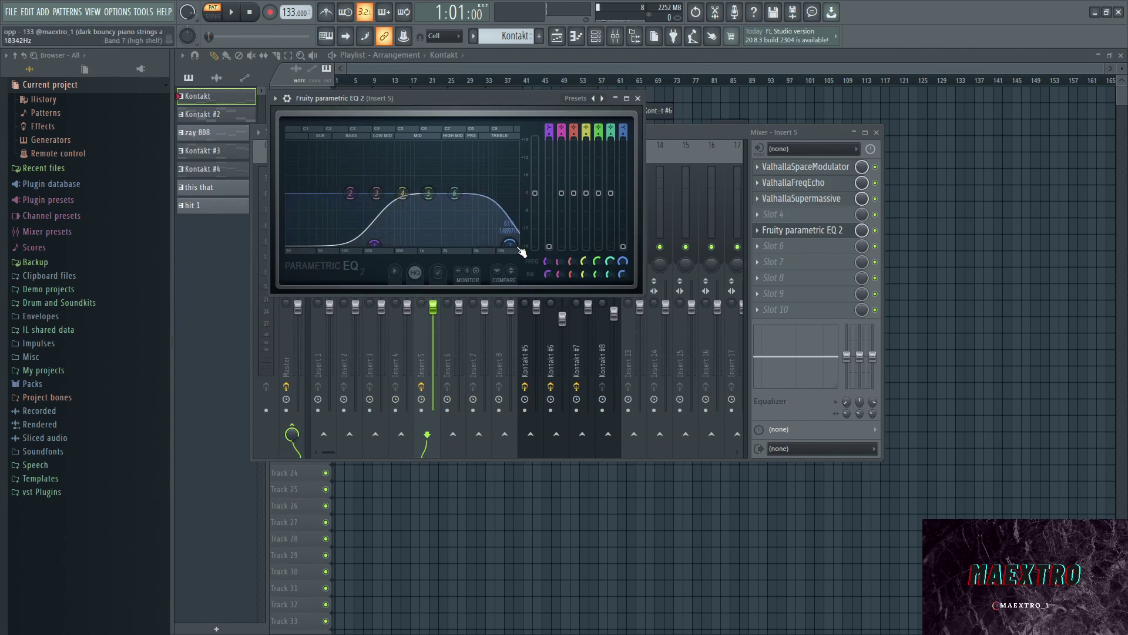
left_click(637, 98)
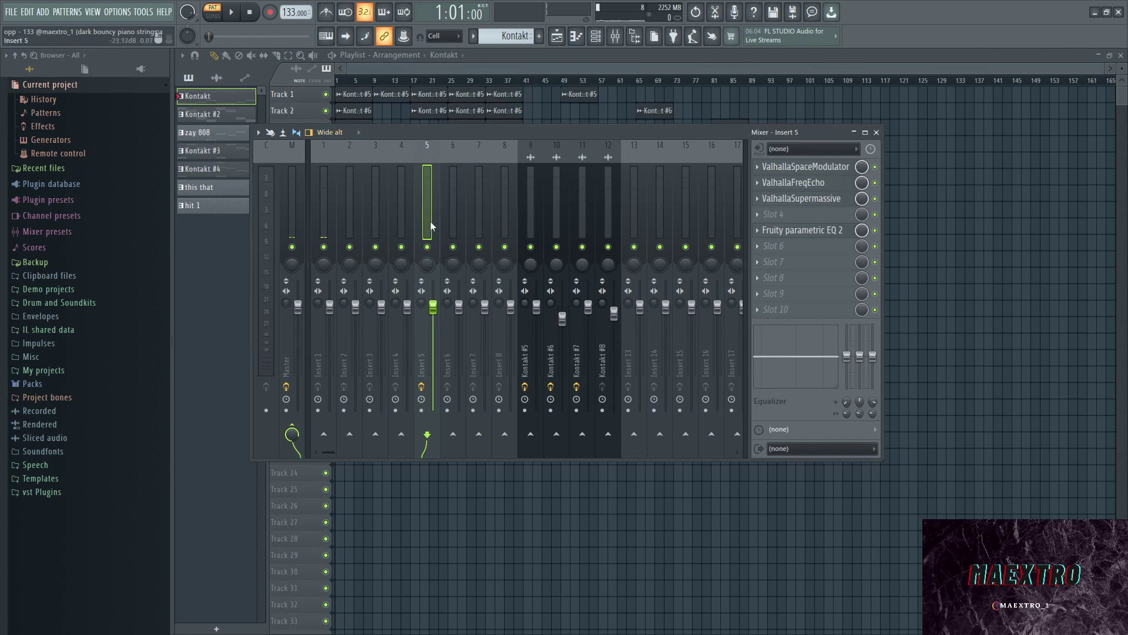
- Select Kontakt #3 and play its melody from the piano roll, glancing at the mixer
left_click(217, 115)
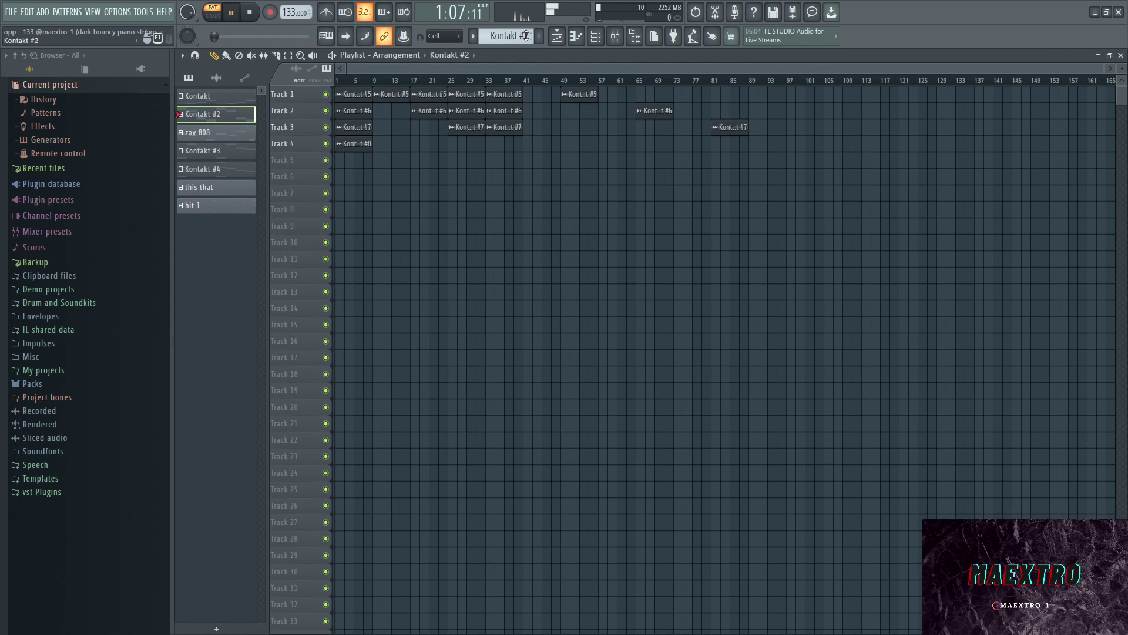
left_click(217, 150)
left_click(576, 36)
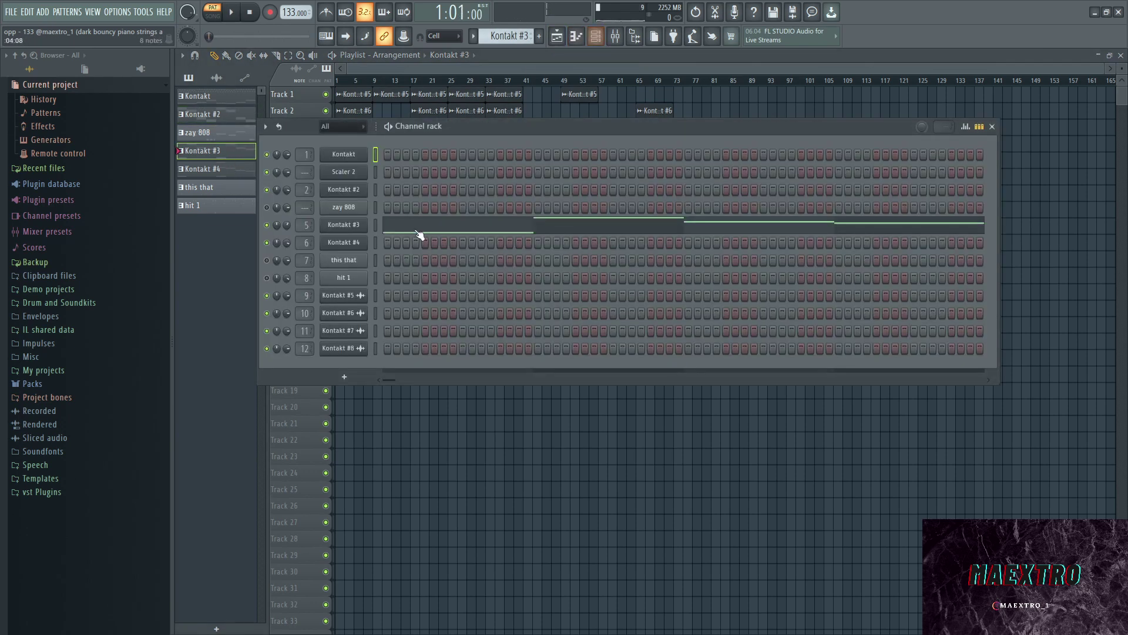
left_click(418, 235)
key("space")
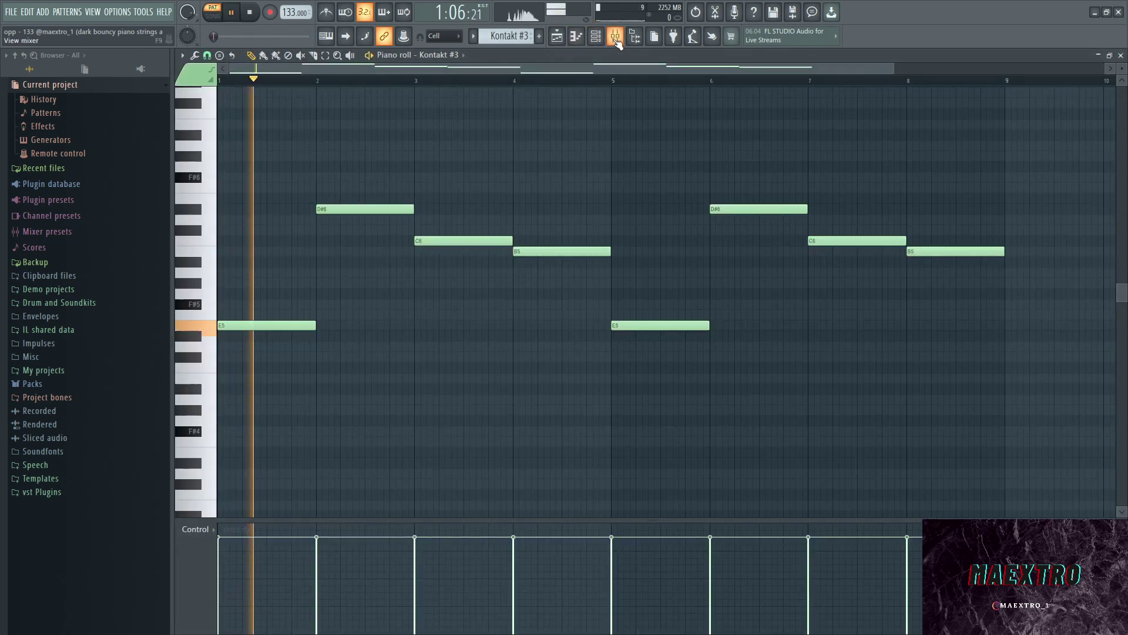
key("F9")
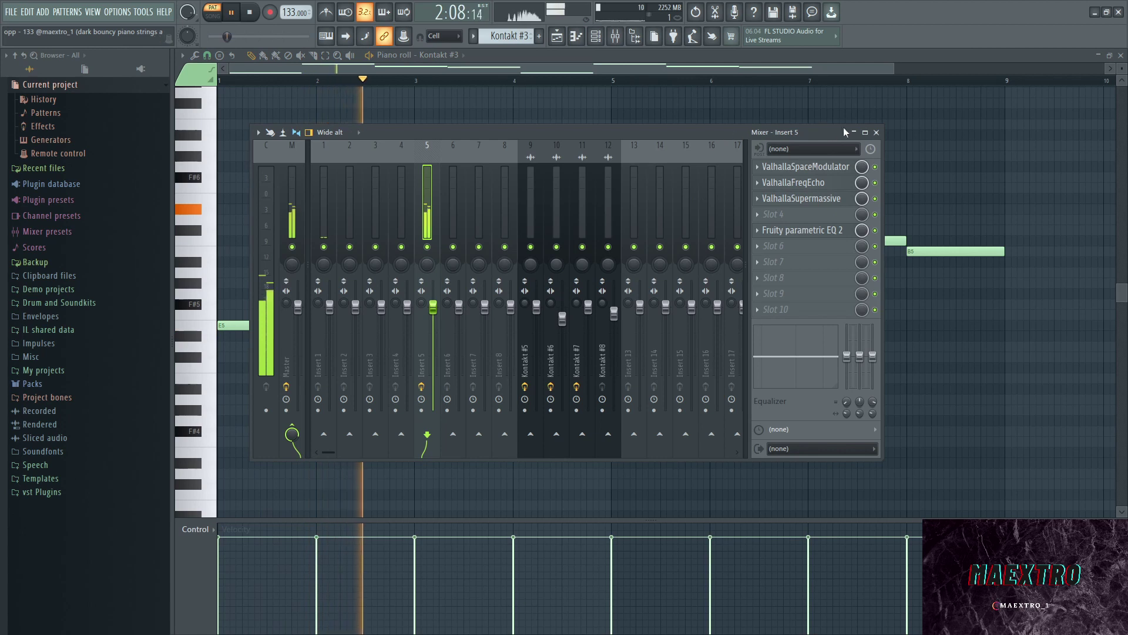
key("F9")
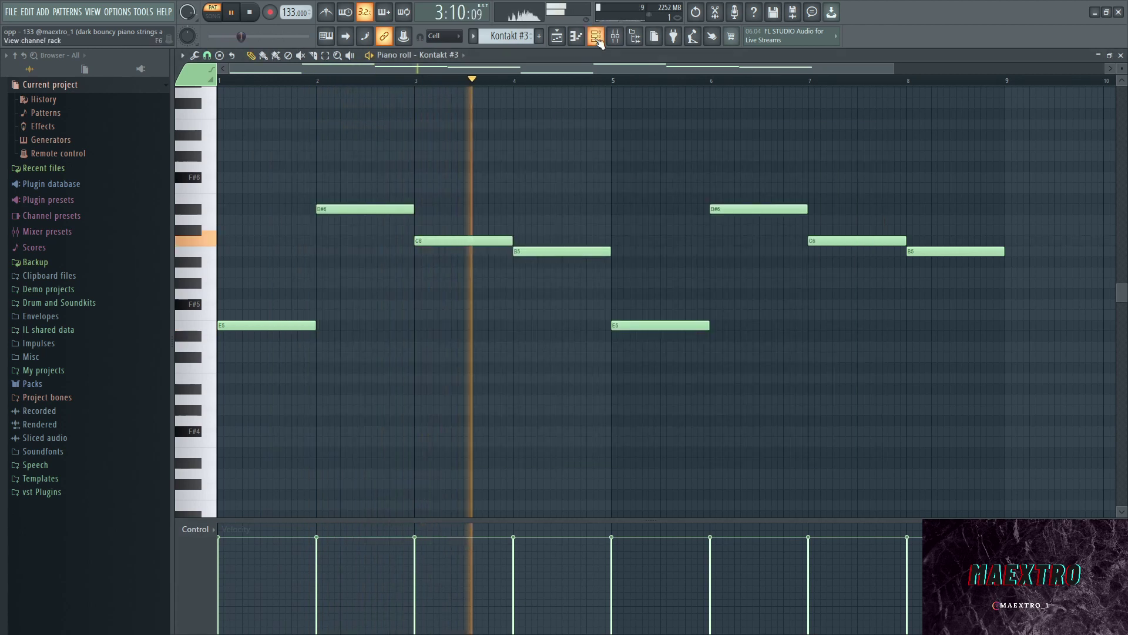
key("space")
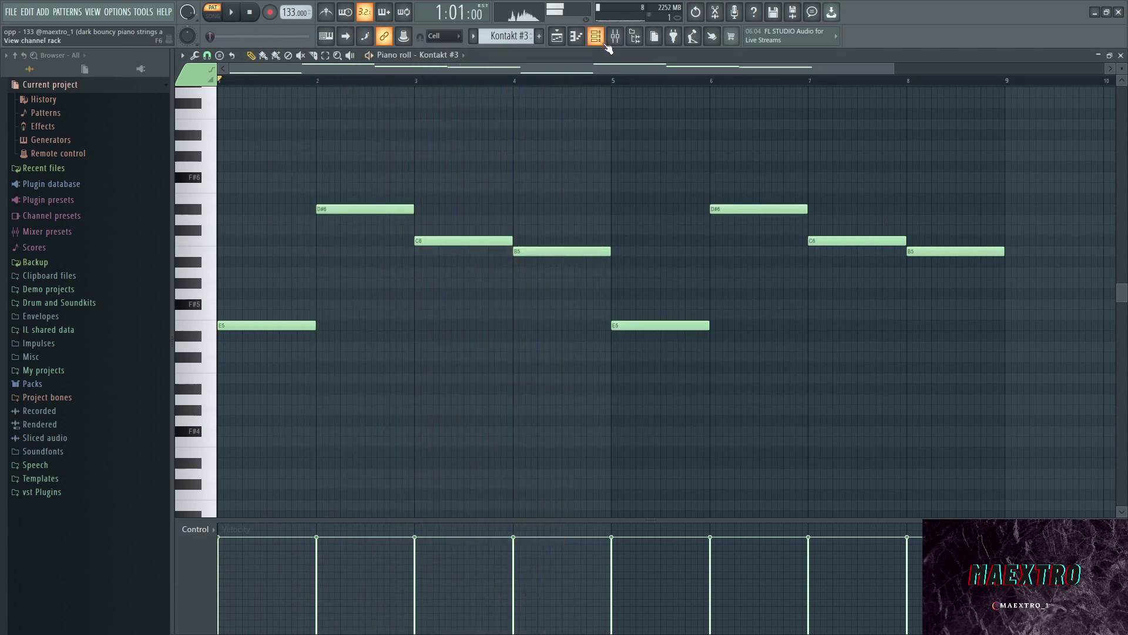
- Change Kontakt #3's mixer target from insert 5 to Master
left_click(616, 36)
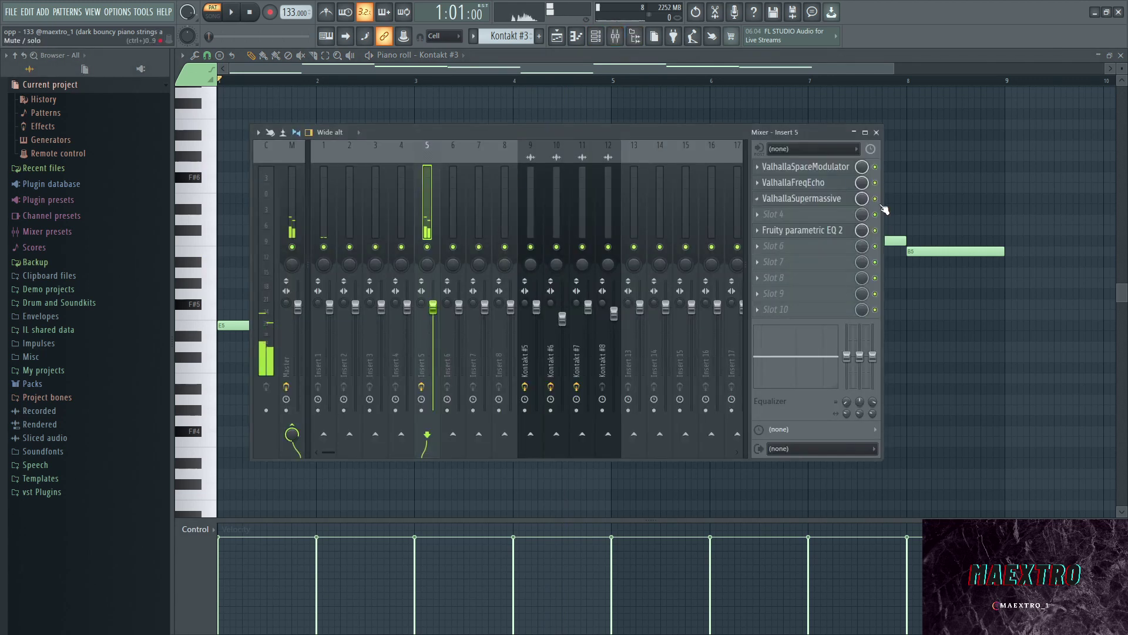
left_click(596, 36)
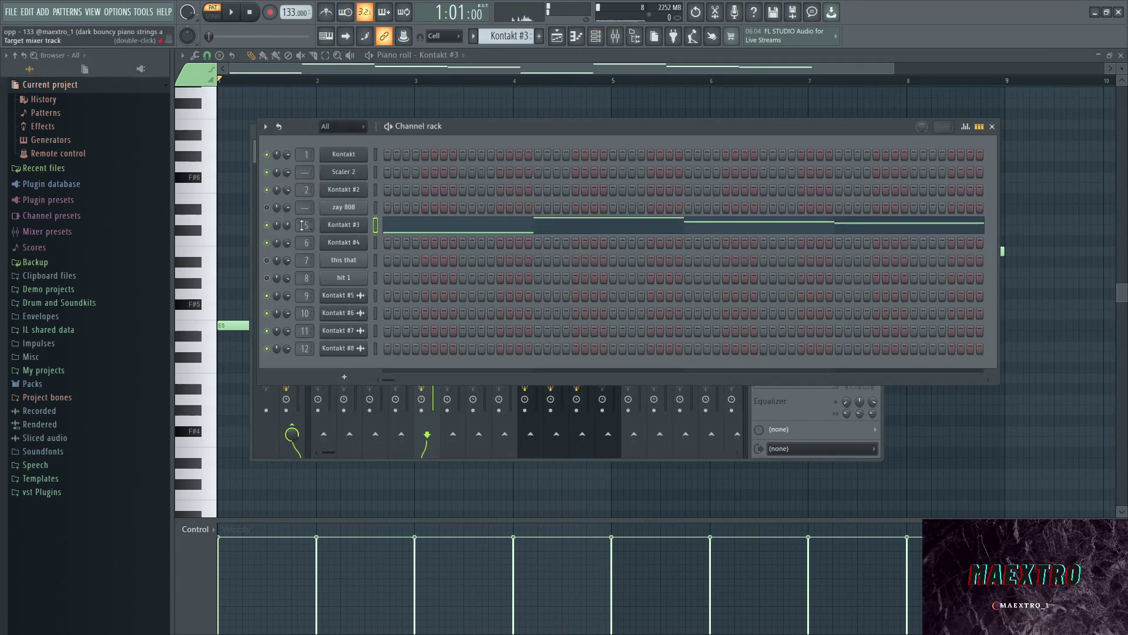
scroll(302, 225, "down", 5)
- Audition the rerouted Kontakt #3 melody, then return to the playlist
key("space")
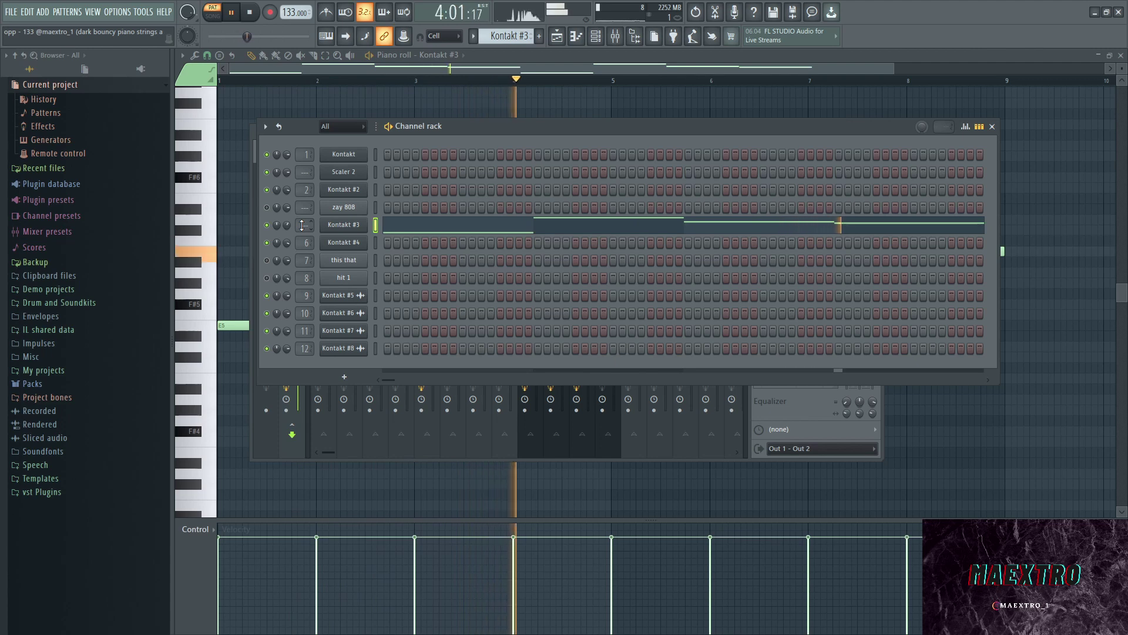
key("space")
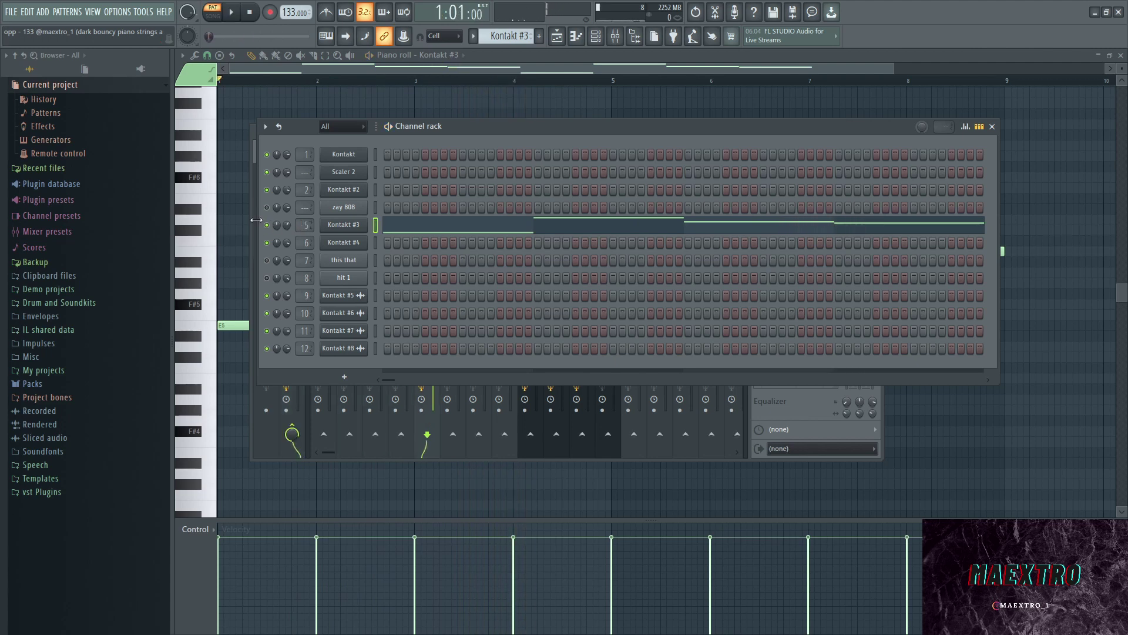
left_click(216, 223)
key("F5")
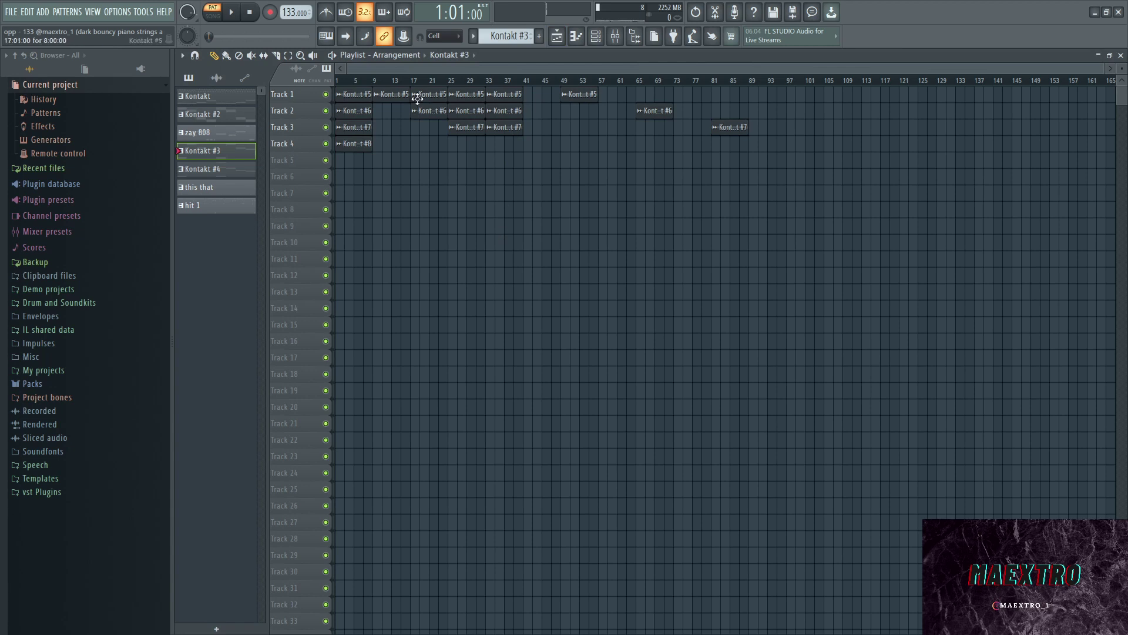
- Switch to song mode and copy the Kontakt #8 clip to bar 97 on Track 4
key("l")
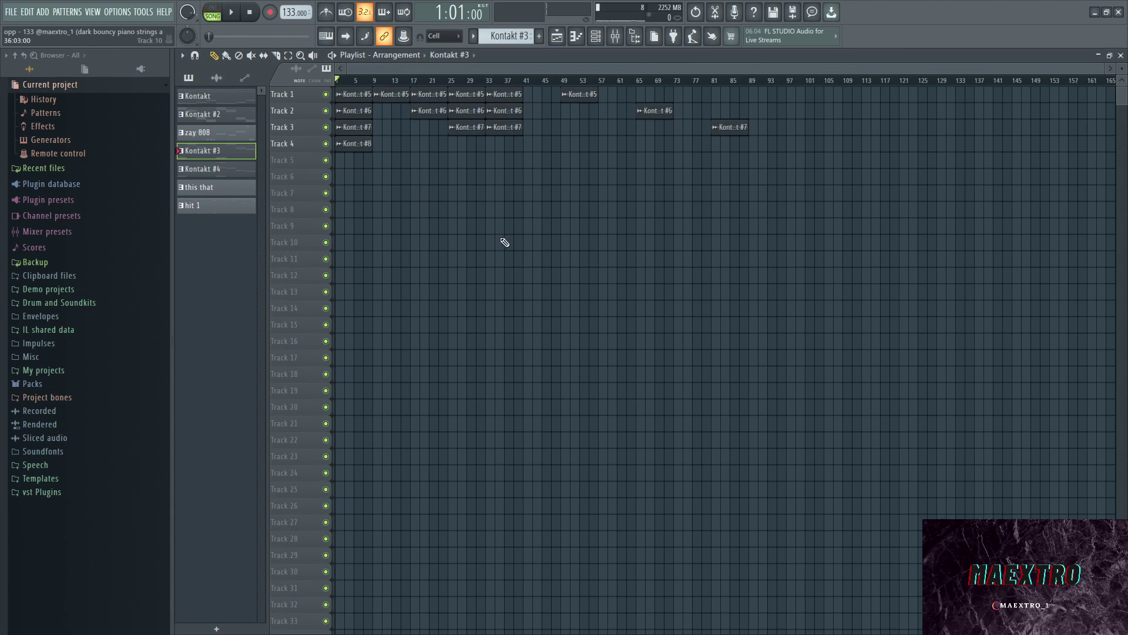
scroll(512, 228, "up", 2)
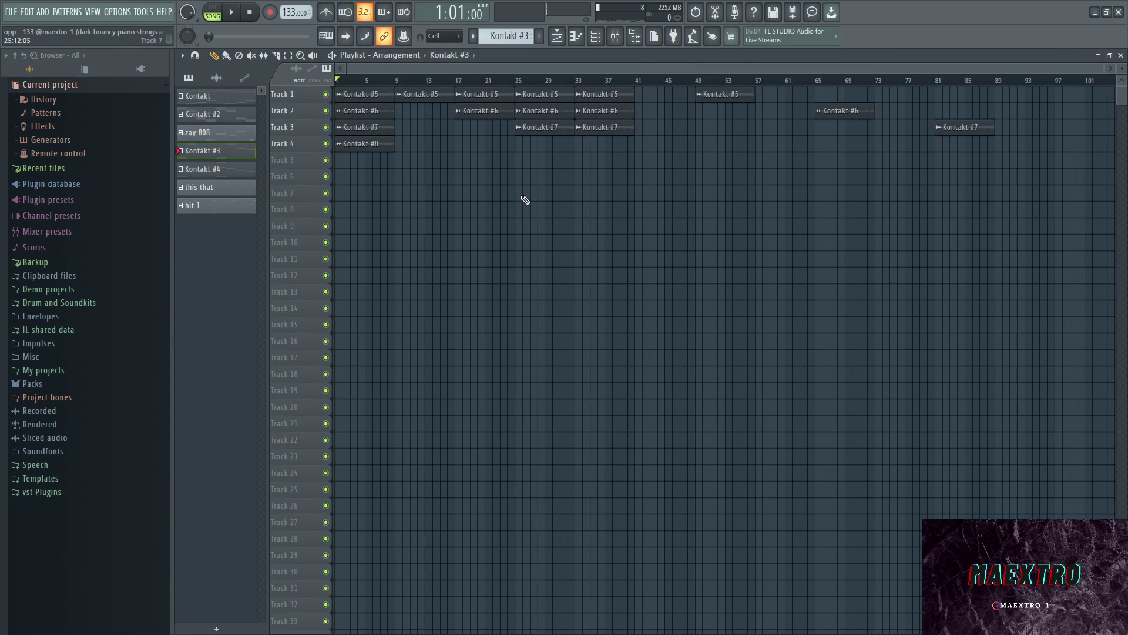
left_click_drag(377, 146, 1098, 145)
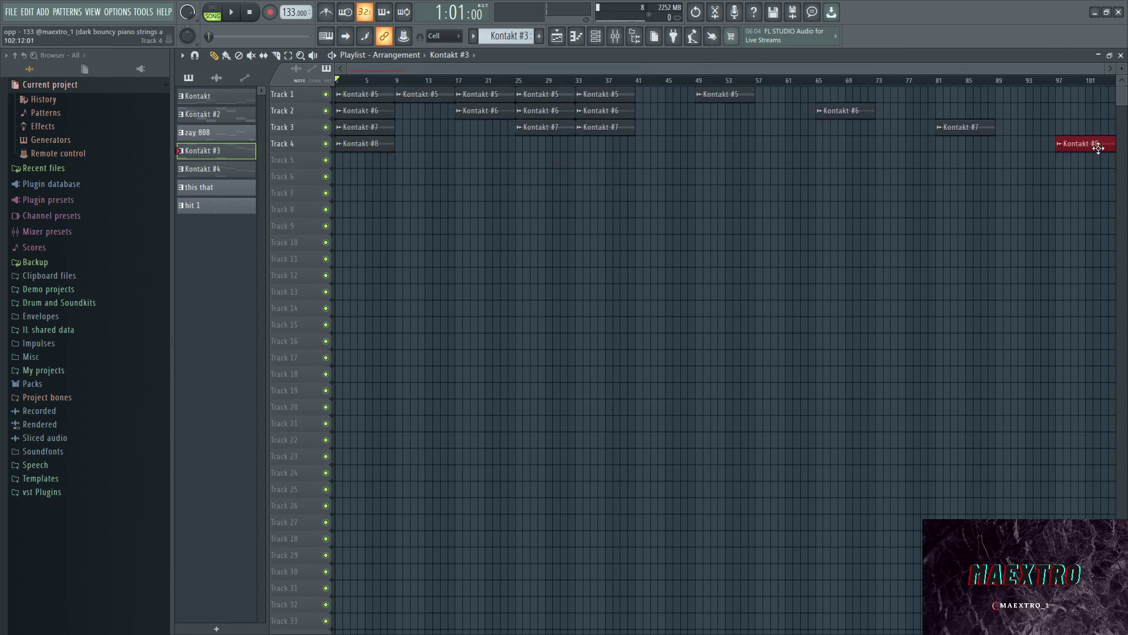
scroll(698, 209, "down", 1)
left_click_drag(1040, 216, 649, 84)
left_click(661, 270)
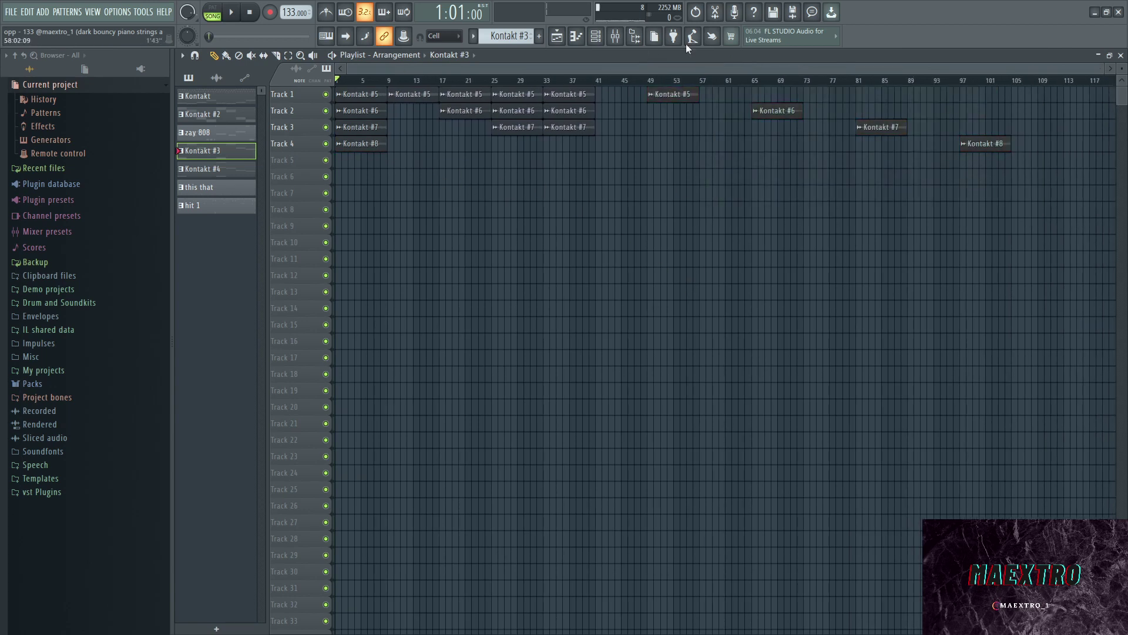
- Reorder the pattern list so Kontakt #3 comes first, then reopen the Mixer
left_click(216, 97)
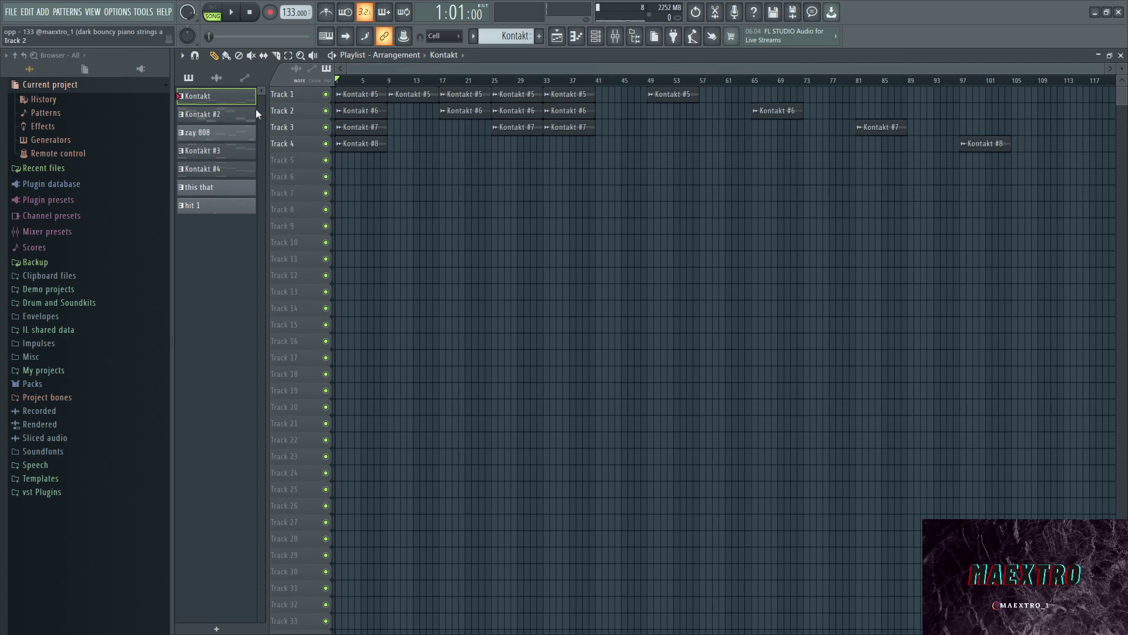
left_click(207, 117)
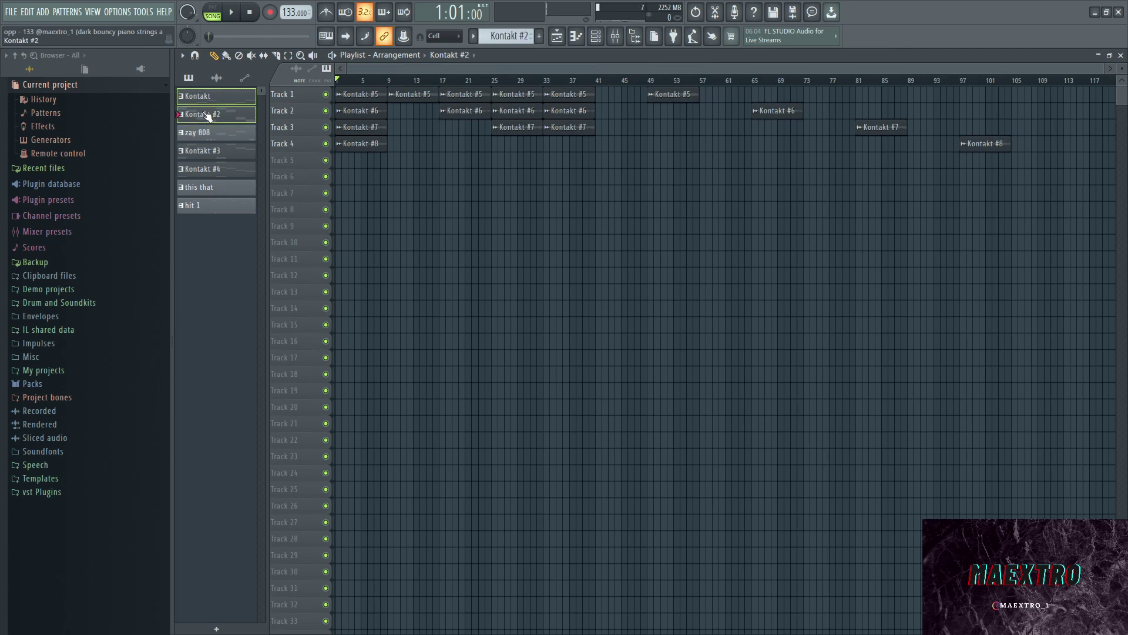
left_click(218, 152)
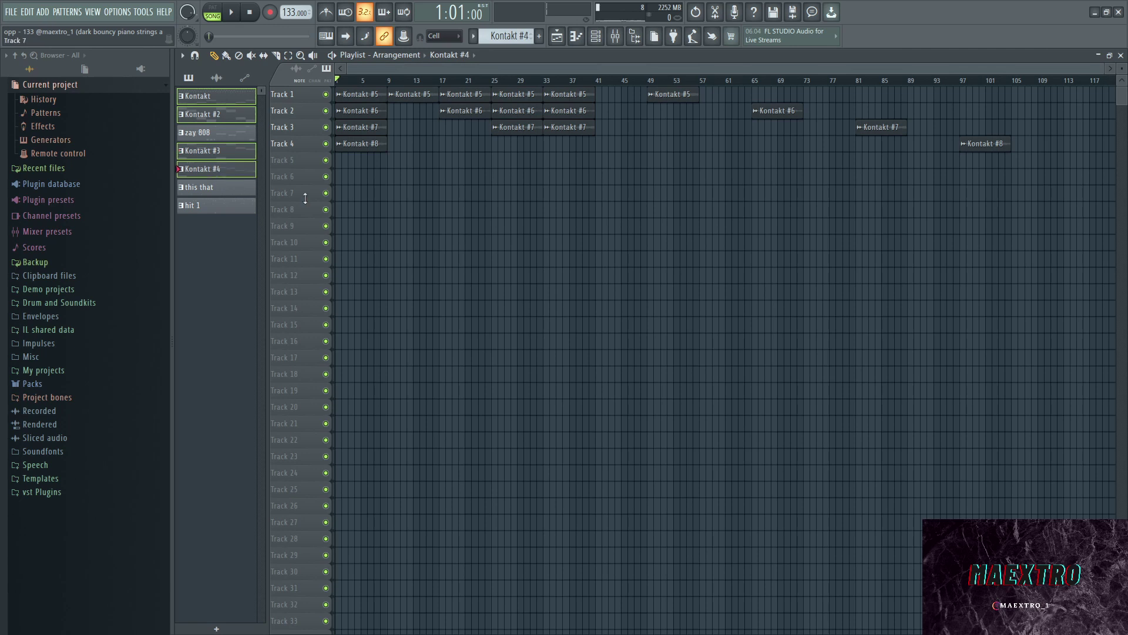
left_click(220, 103)
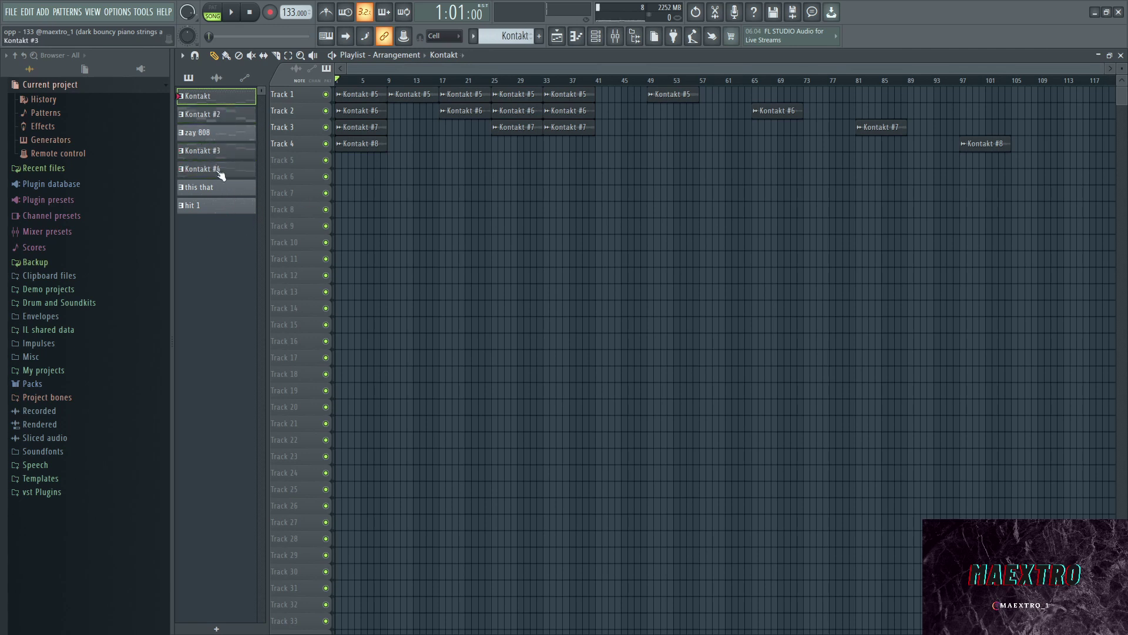
left_click(224, 188, "shift")
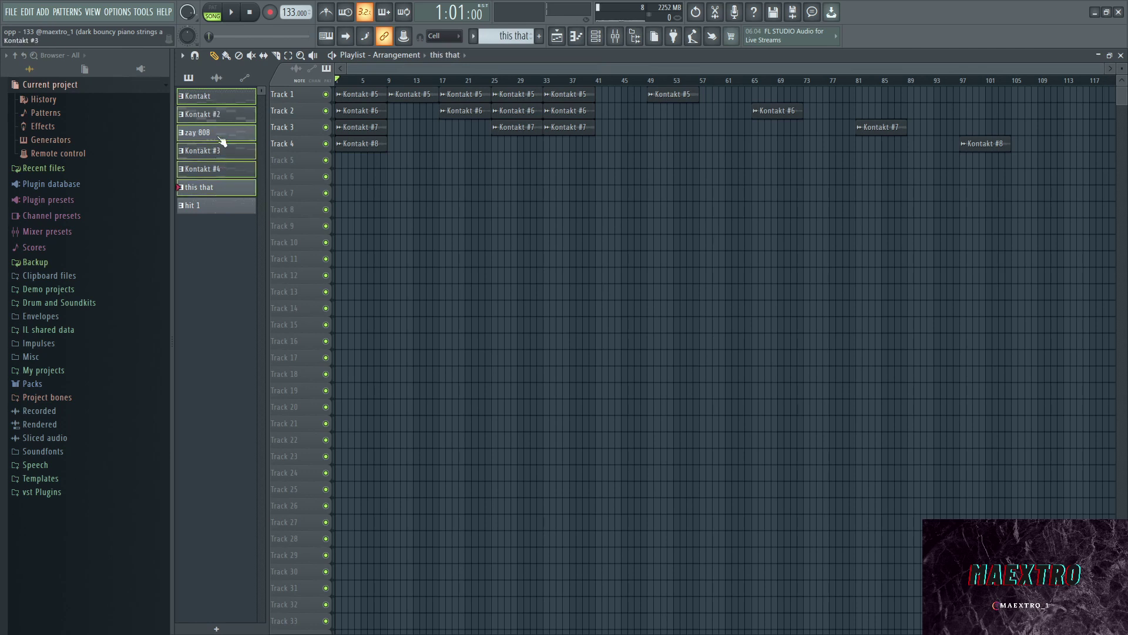
left_click_drag(215, 103, 215, 132)
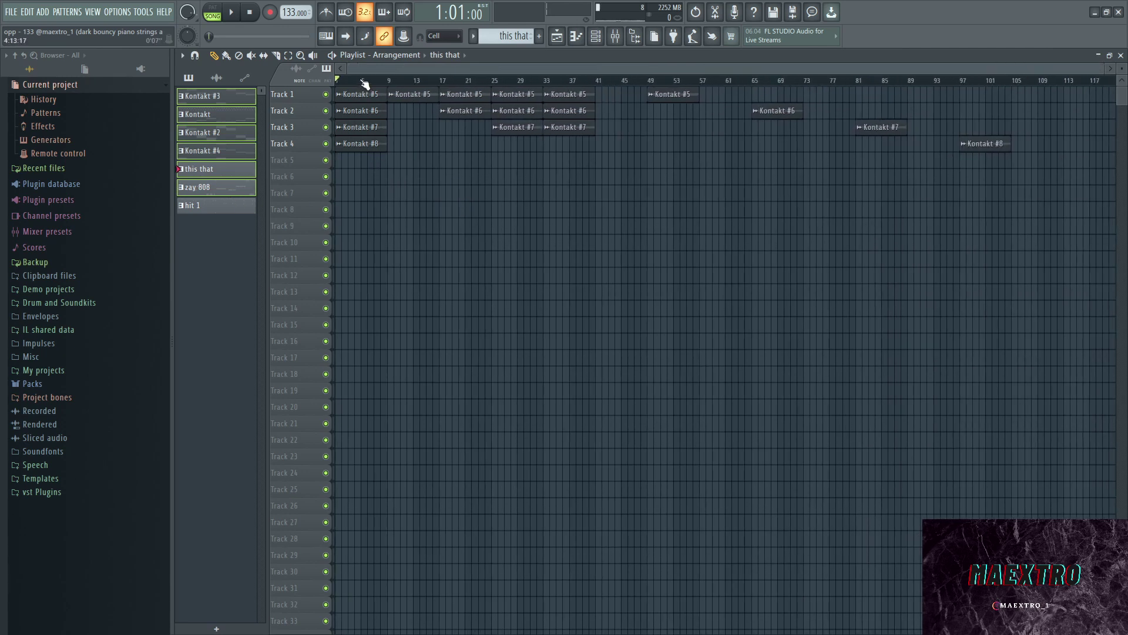
left_click(615, 36)
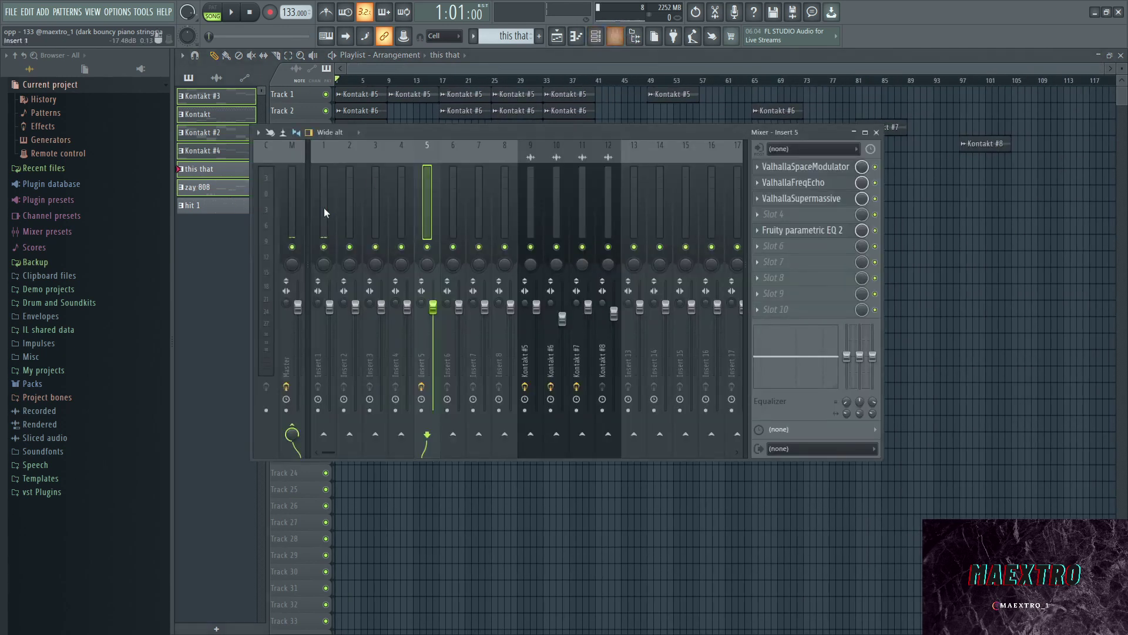
- On the Master track, inspect and close the GClip and Fruity parametric EQ 2 windows
left_click(295, 157)
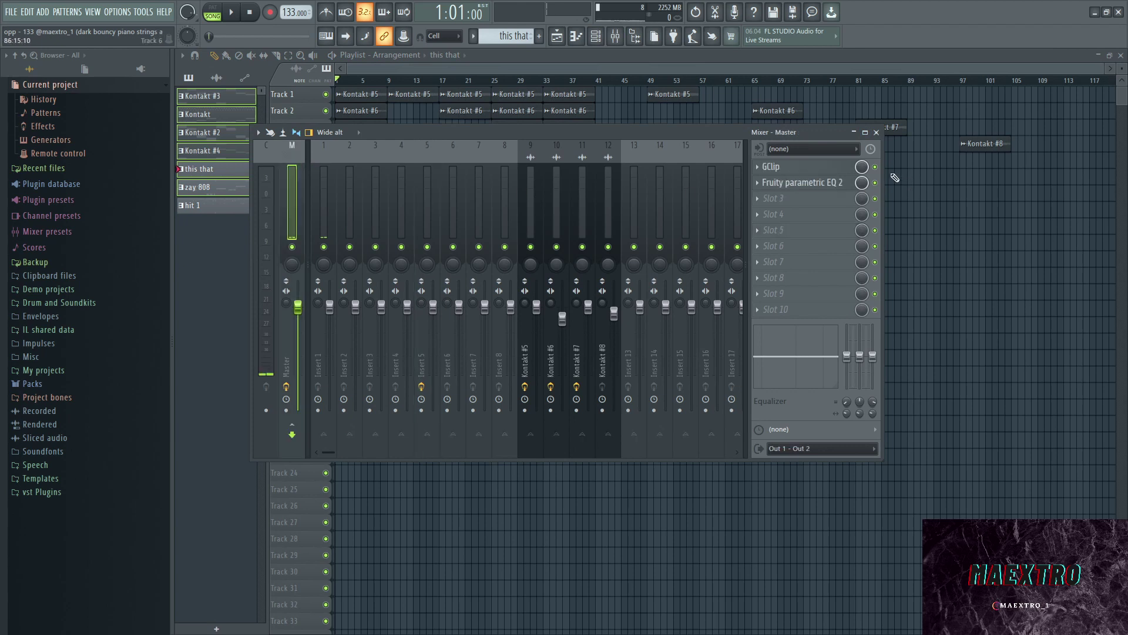
left_click(770, 166)
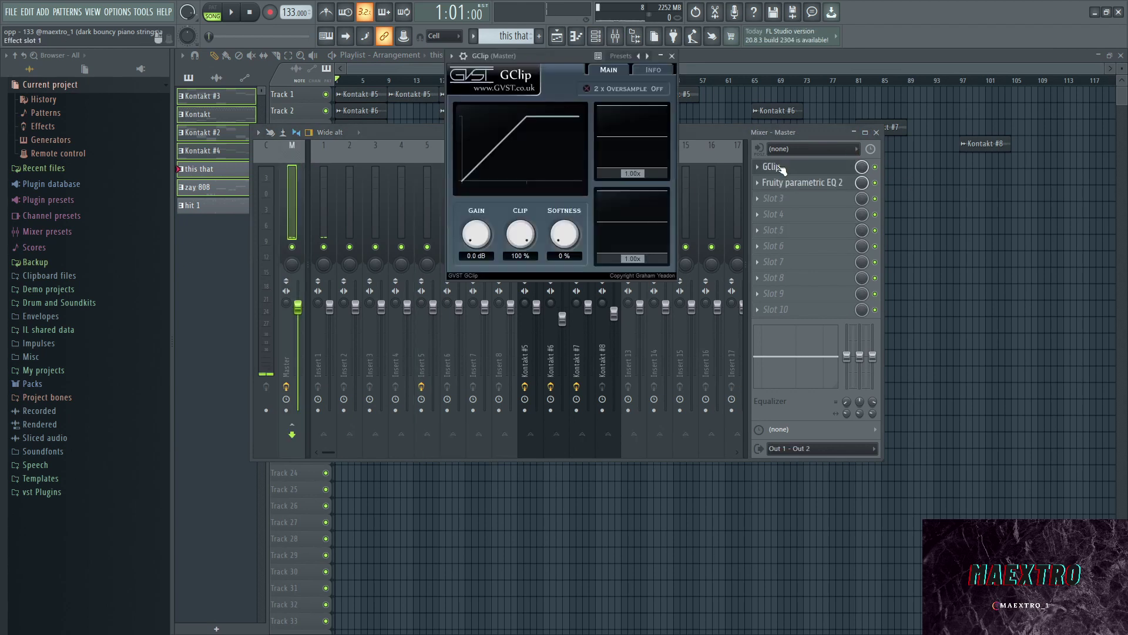
left_click_drag(485, 59, 360, 123)
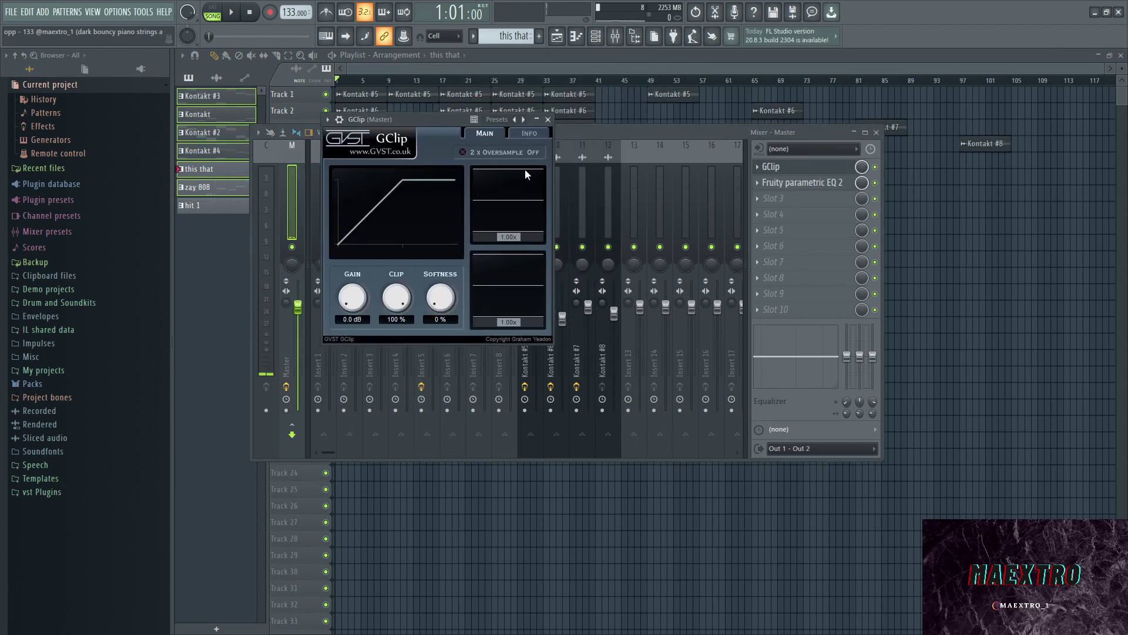
left_click(549, 121)
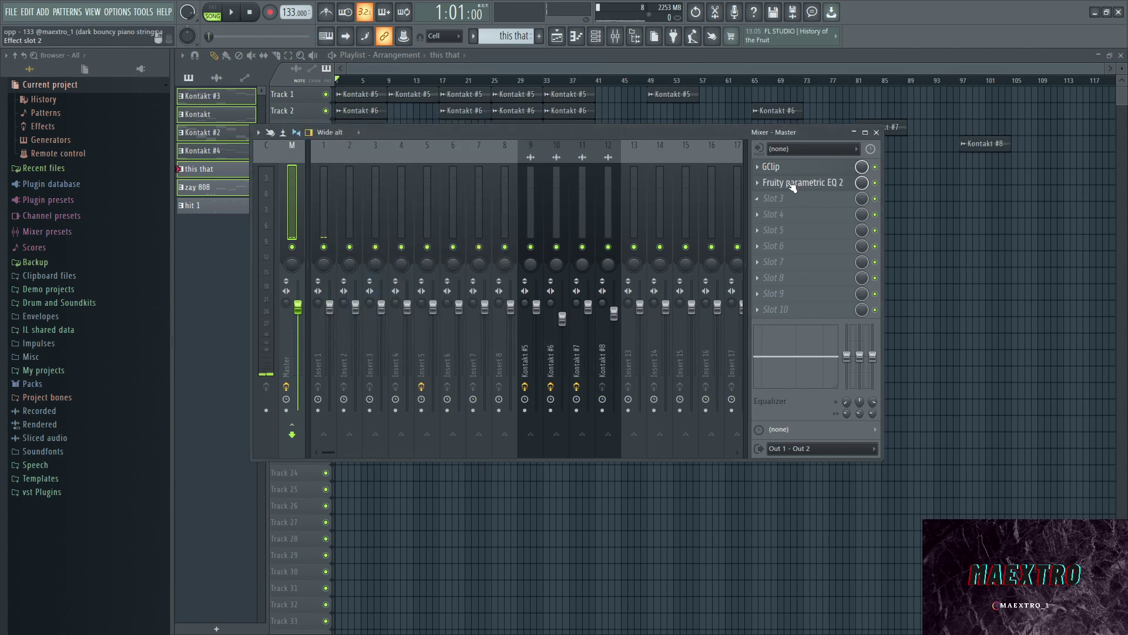
left_click(791, 182)
left_click_drag(557, 78, 470, 79)
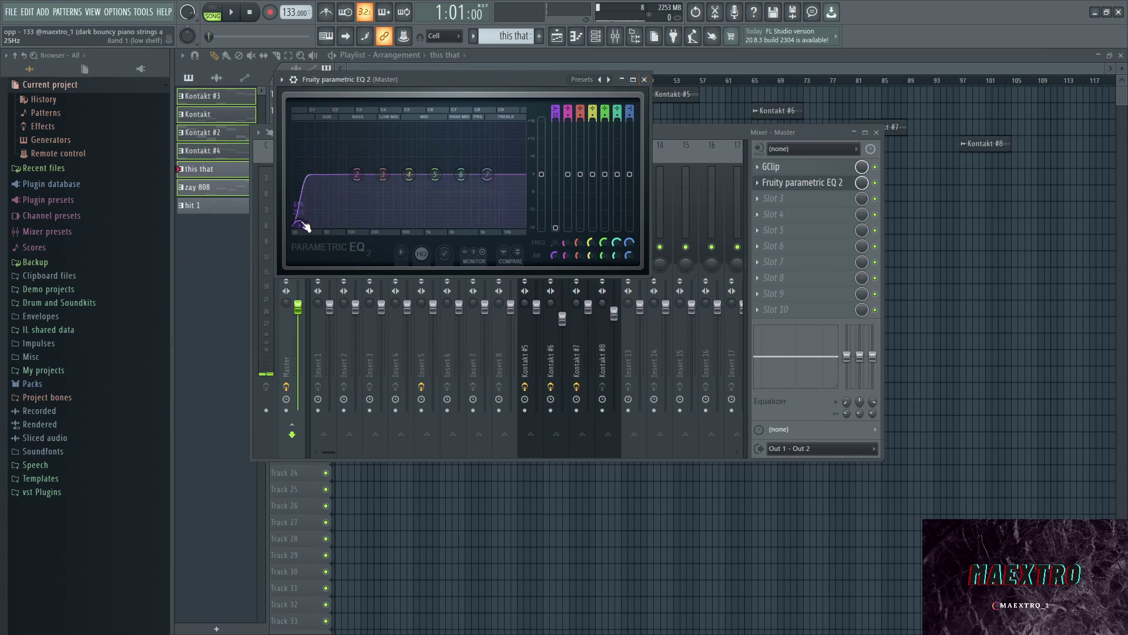
left_click(644, 79)
- Close the Mixer and hide the Channel rack
key("F9")
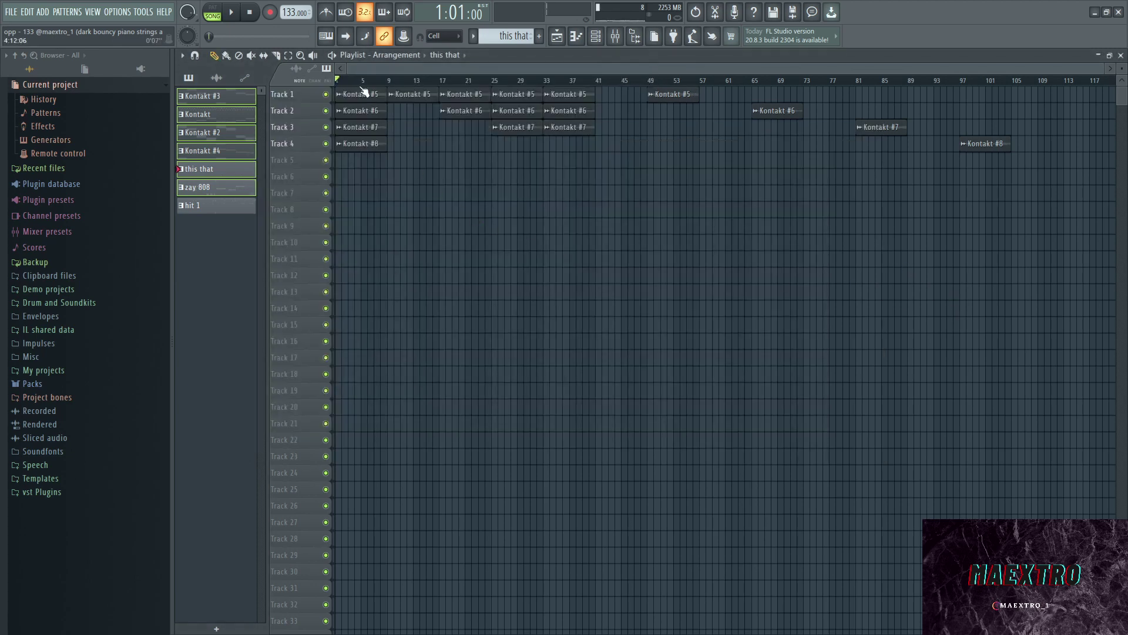
left_click(595, 36)
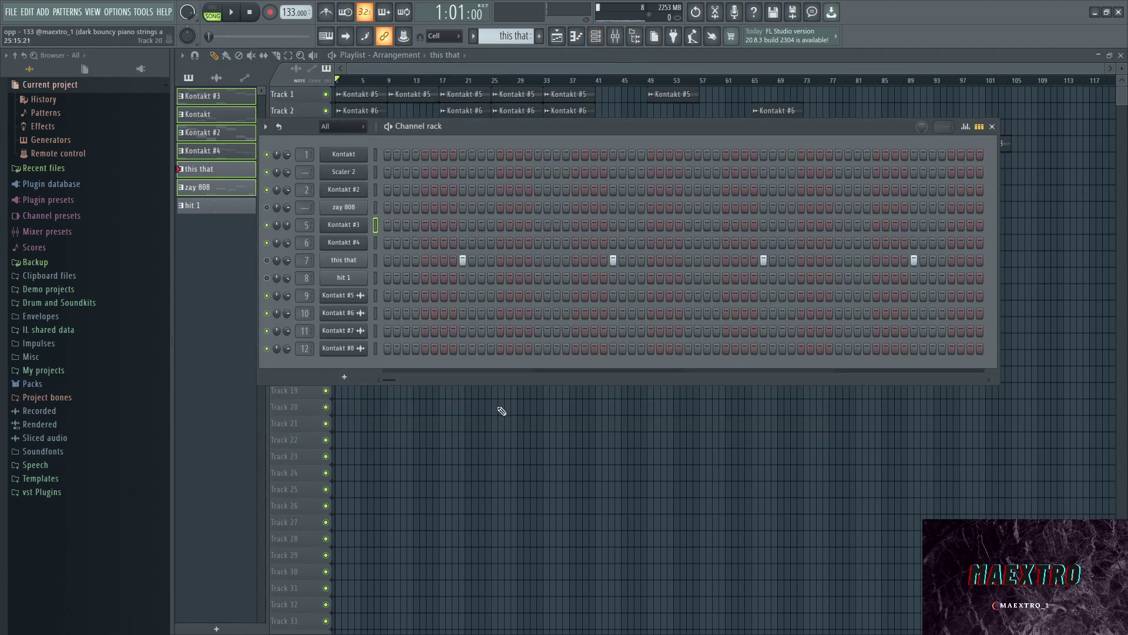
key("F6")
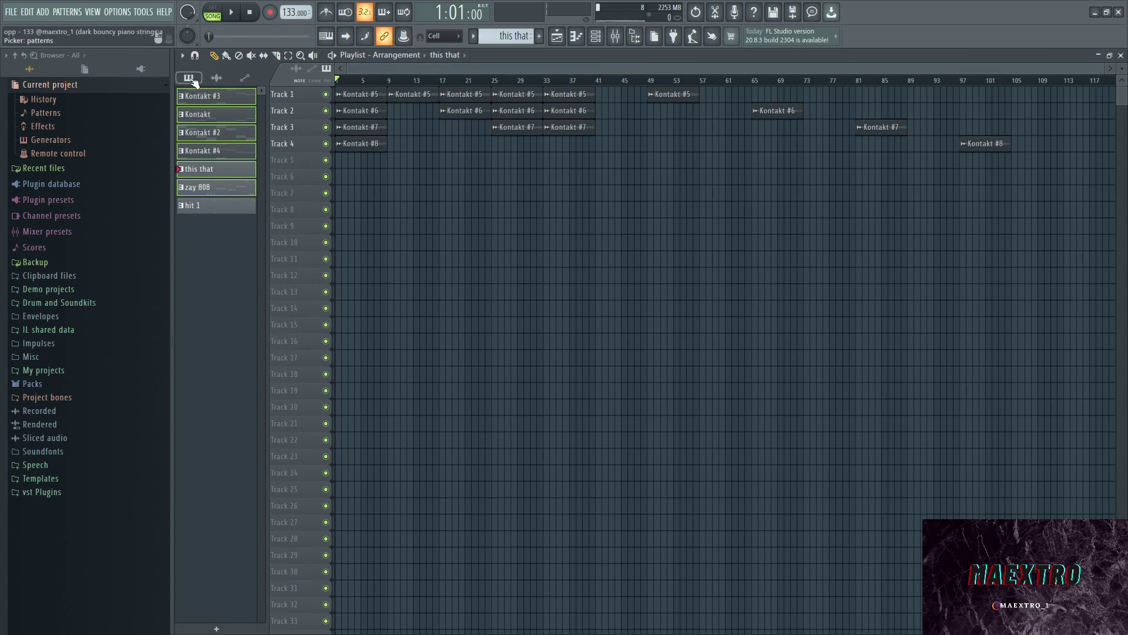
- Review the Master's Fruity parametric EQ 2 several times, then close the EQ and Mixer
left_click(631, 37)
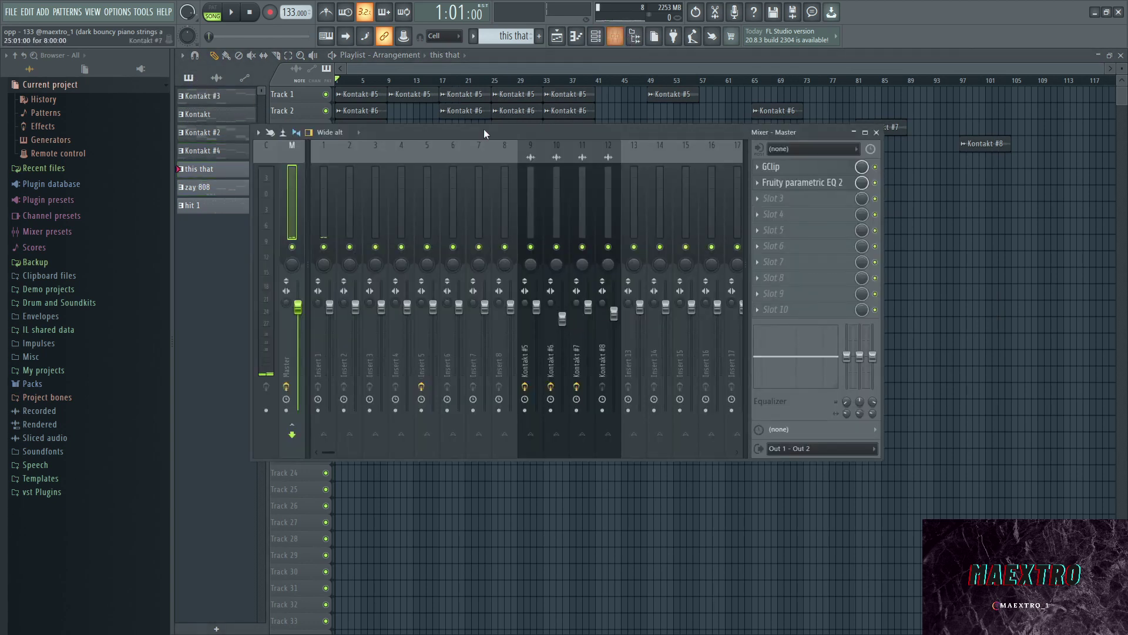
left_click(803, 184)
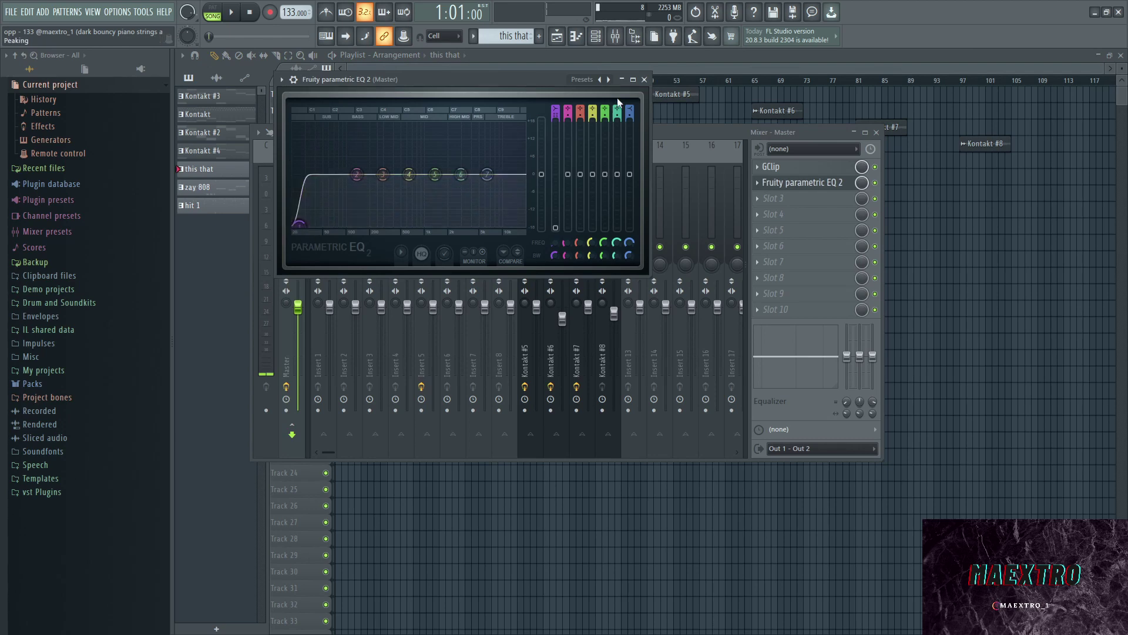
left_click(644, 80)
left_click(800, 182)
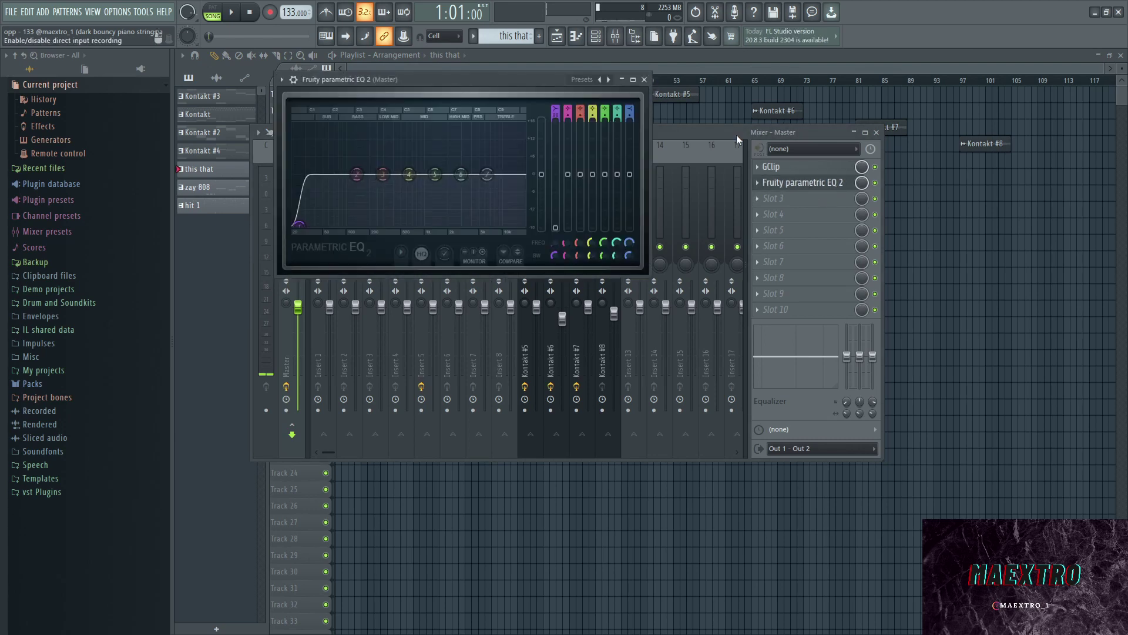
left_click(644, 80)
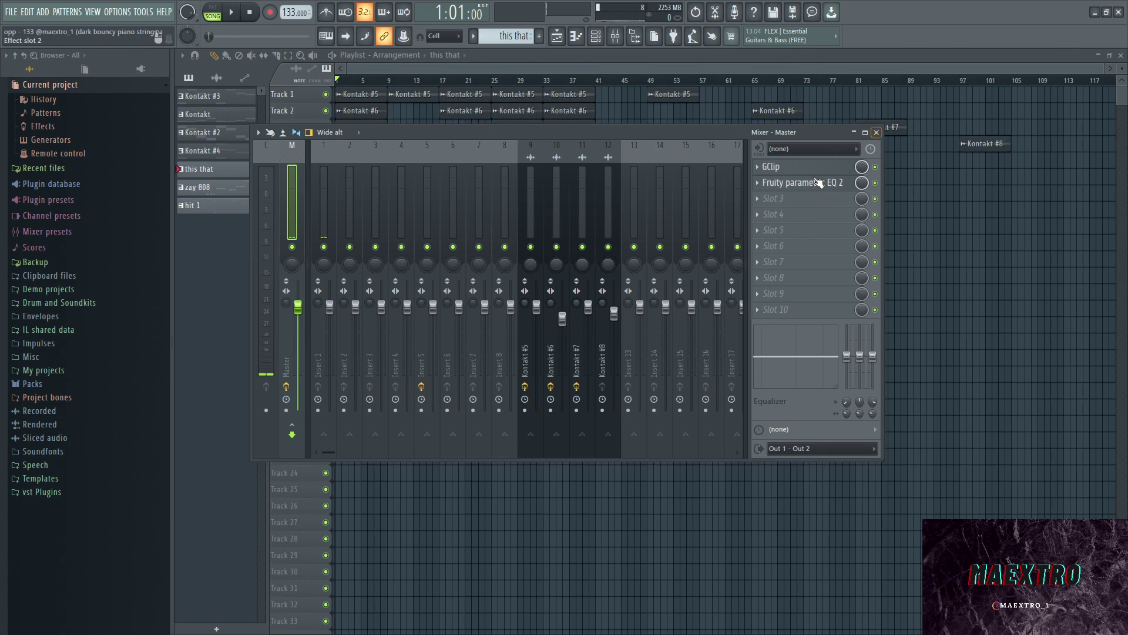
left_click(814, 183)
left_click(876, 132)
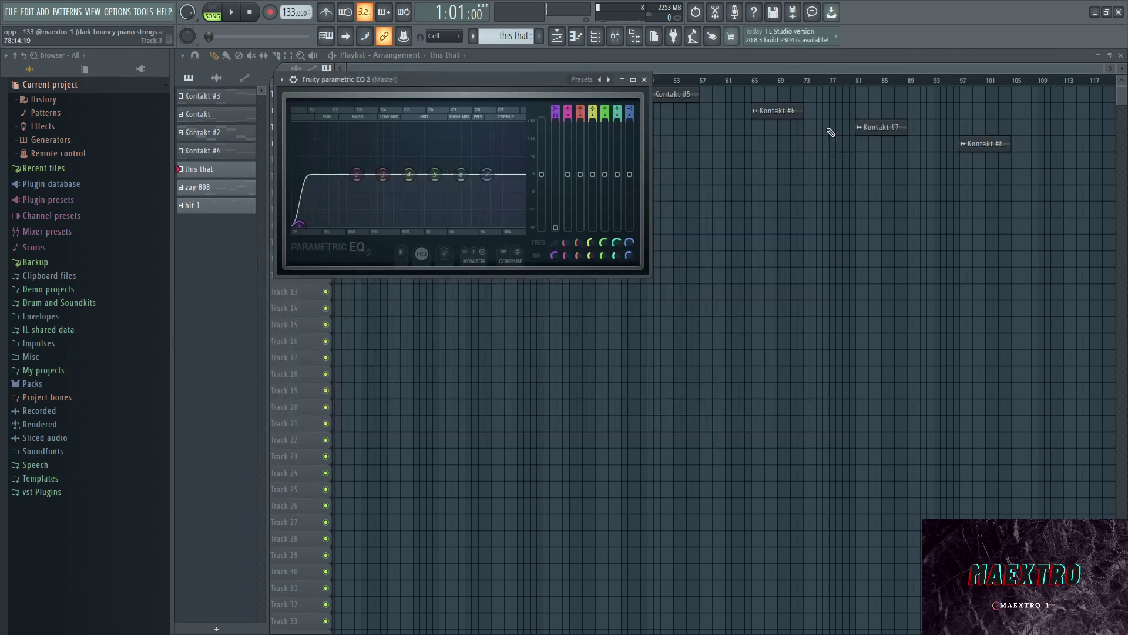
left_click(644, 79)
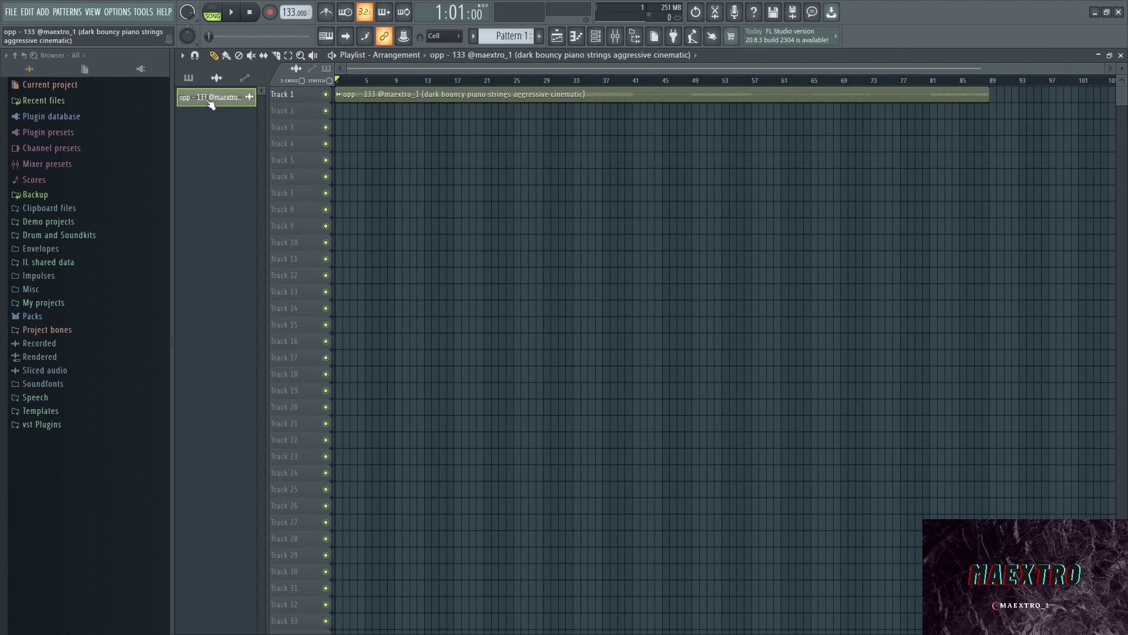
- Paint an 8-bar Pattern 1 clip at the start of Track 2
left_click(188, 77)
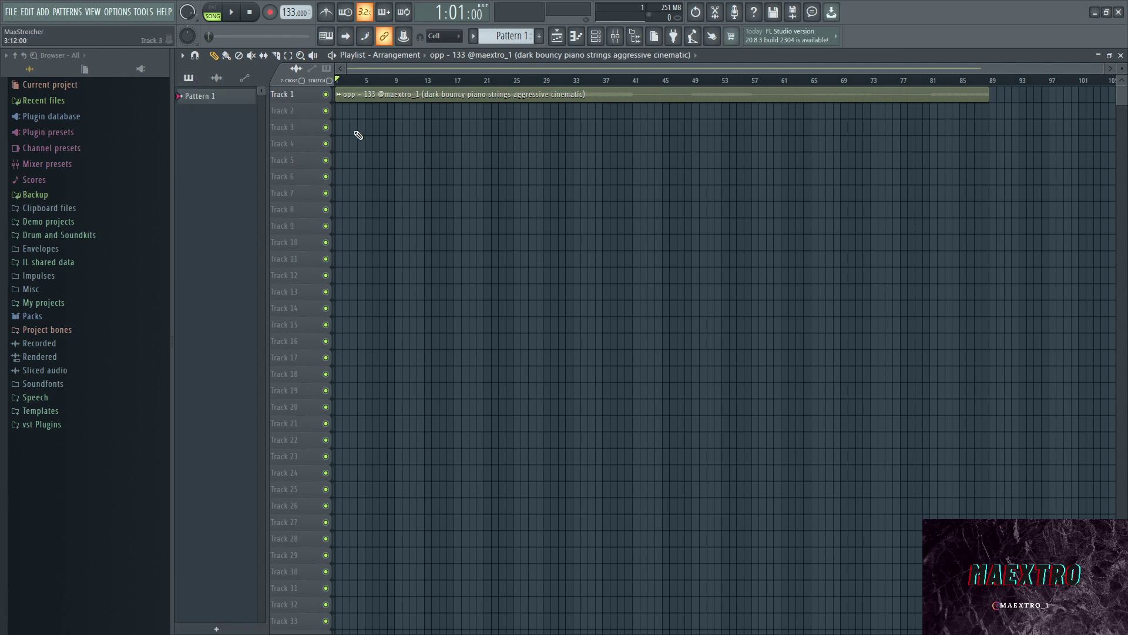
key("F4")
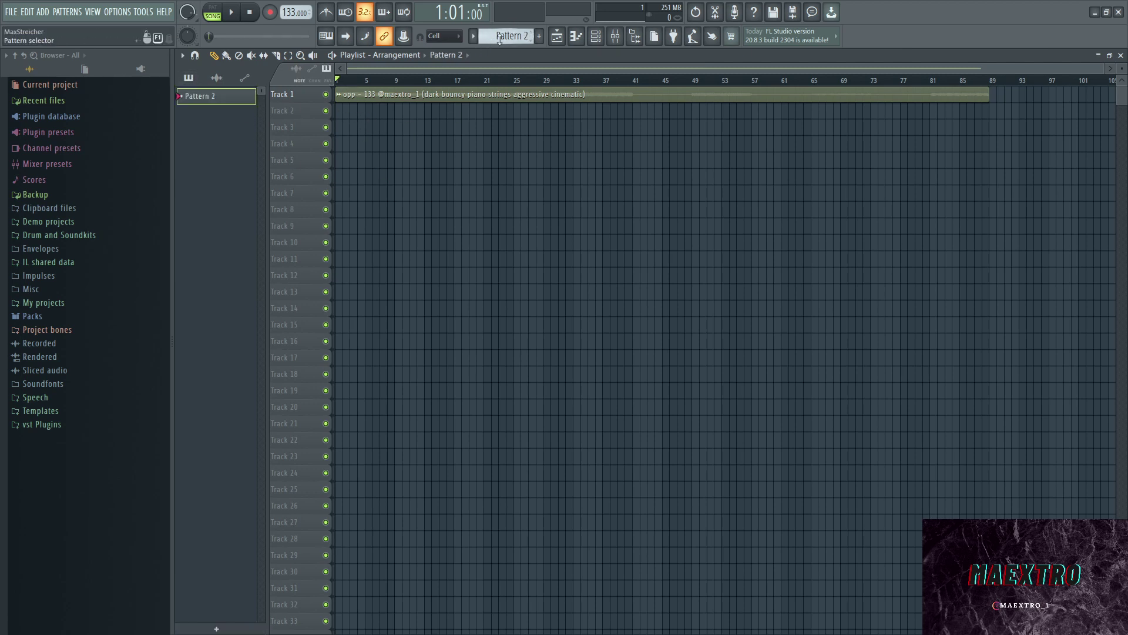
scroll(499, 36, "up", 1)
mouse_move(345, 111)
left_mouse_down()
mouse_move(417, 127)
mouse_move(397, 121)
left_mouse_up()
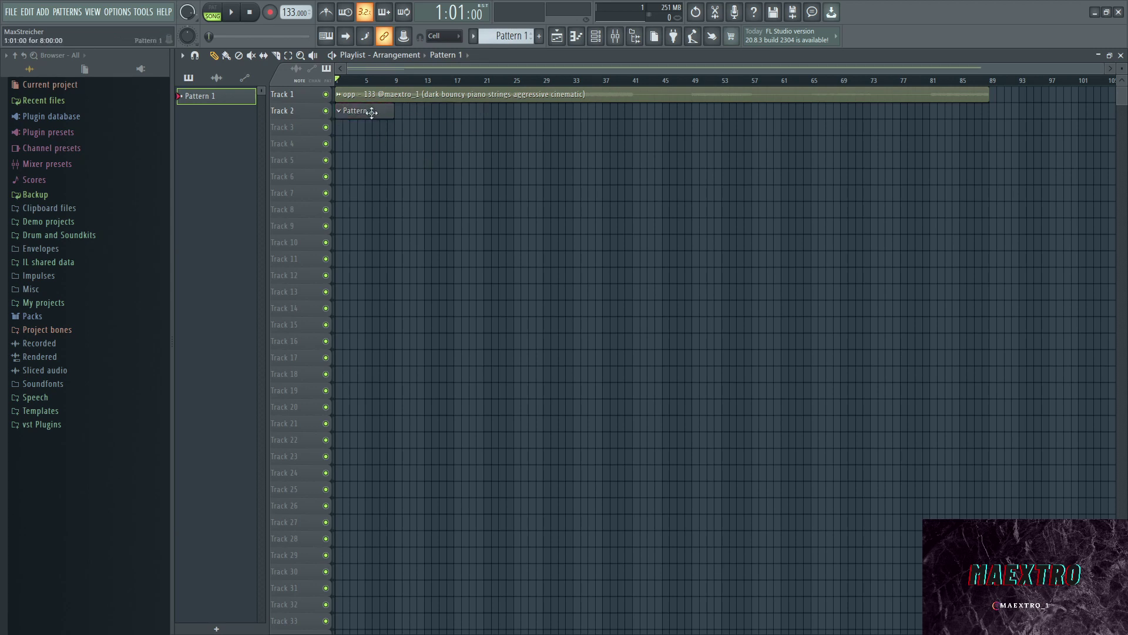
- Duplicate the Pattern 1 clip with Ctrl+B into five clips reaching bar 41
right_click(315, 93)
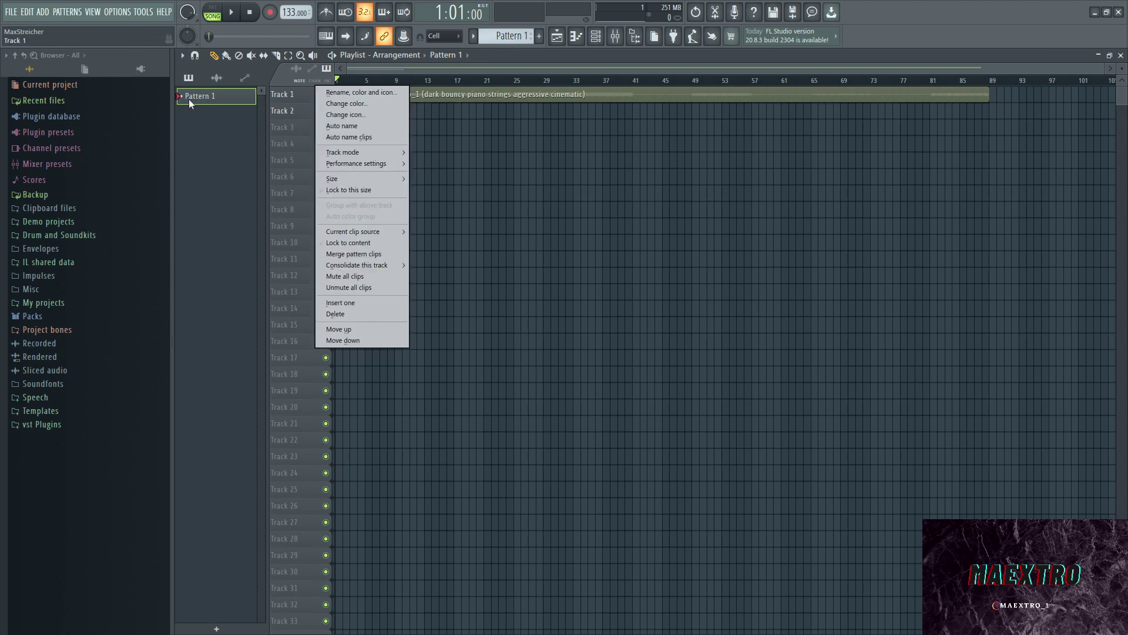
left_click(242, 187)
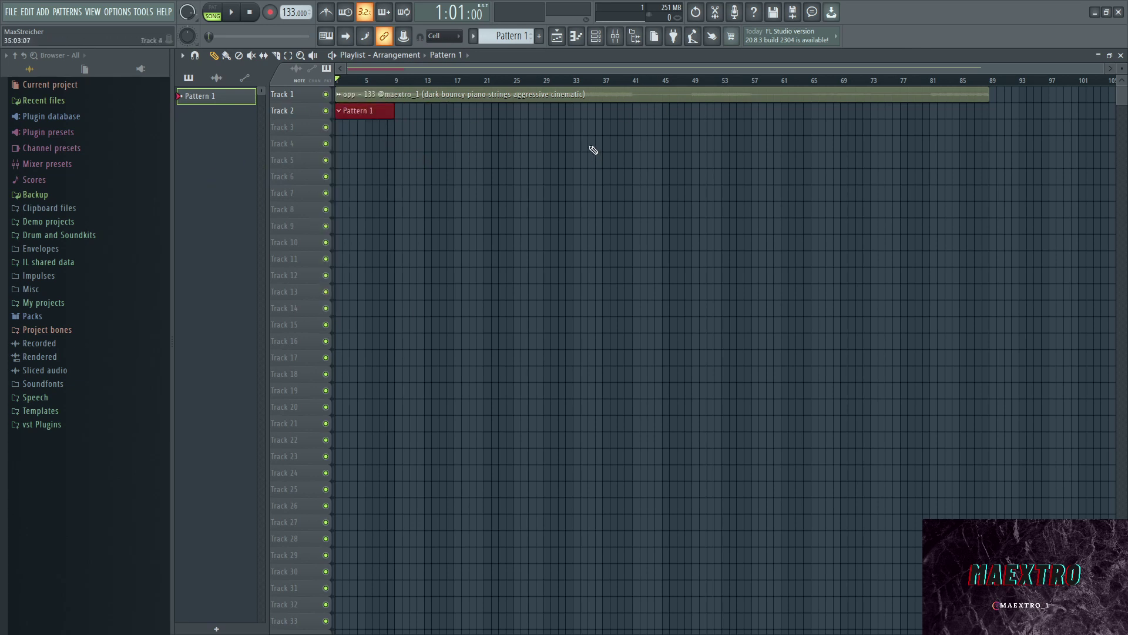
key("ctrl+b")
key("ctrl+b")
key("ctrl+b")
key("ctrl+b")
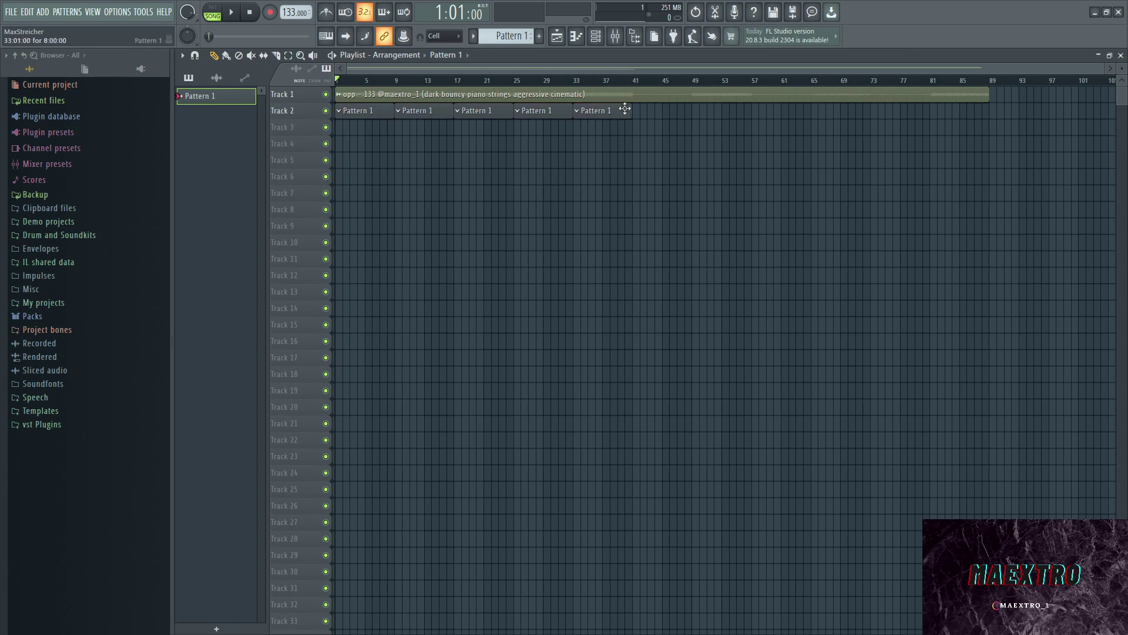
scroll(773, 109, "up", 2)
scroll(773, 110, "down", 3)
left_click_drag(915, 113, 712, 88)
- Make Track 1 taller and move the song position to bar 9 and back
right_click(312, 91)
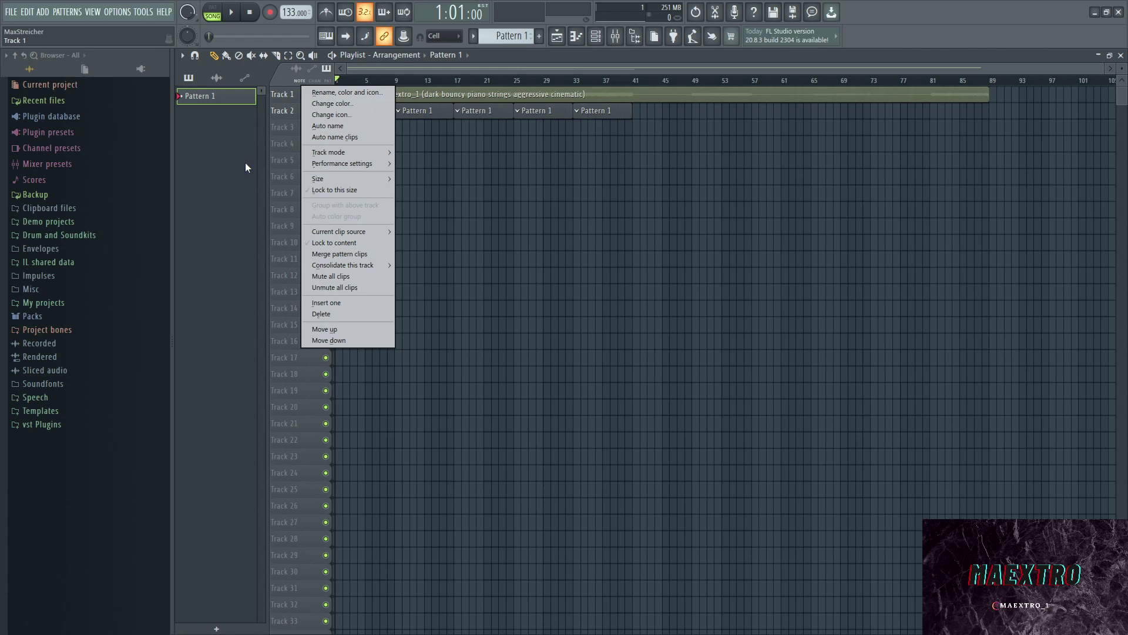
mouse_move(340, 179)
left_click(414, 190)
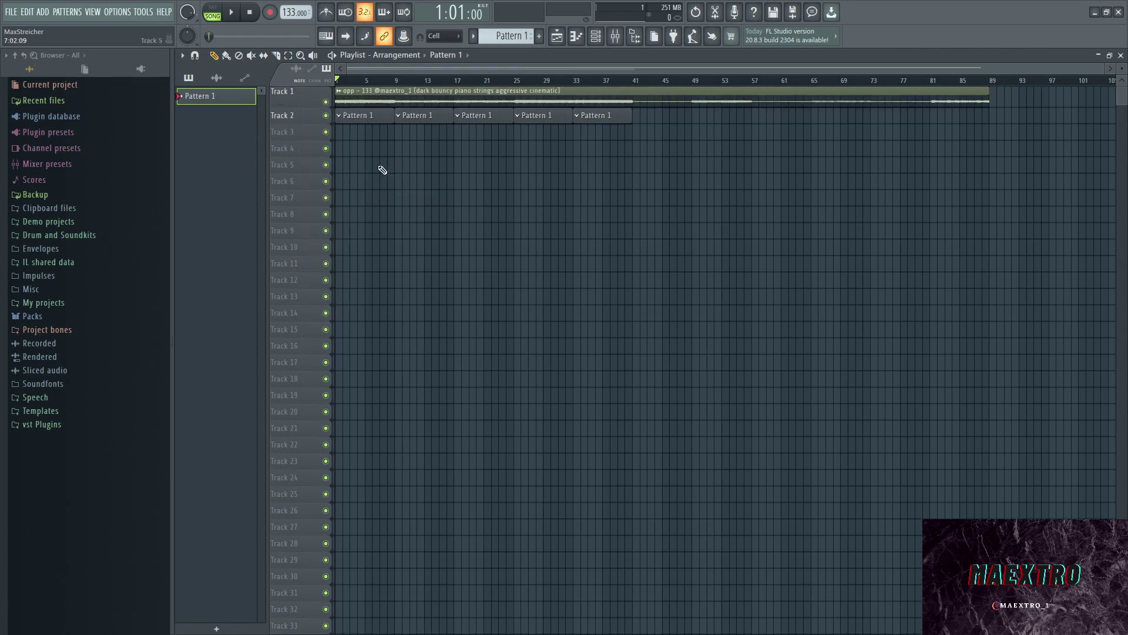
scroll(352, 119, "up", 3)
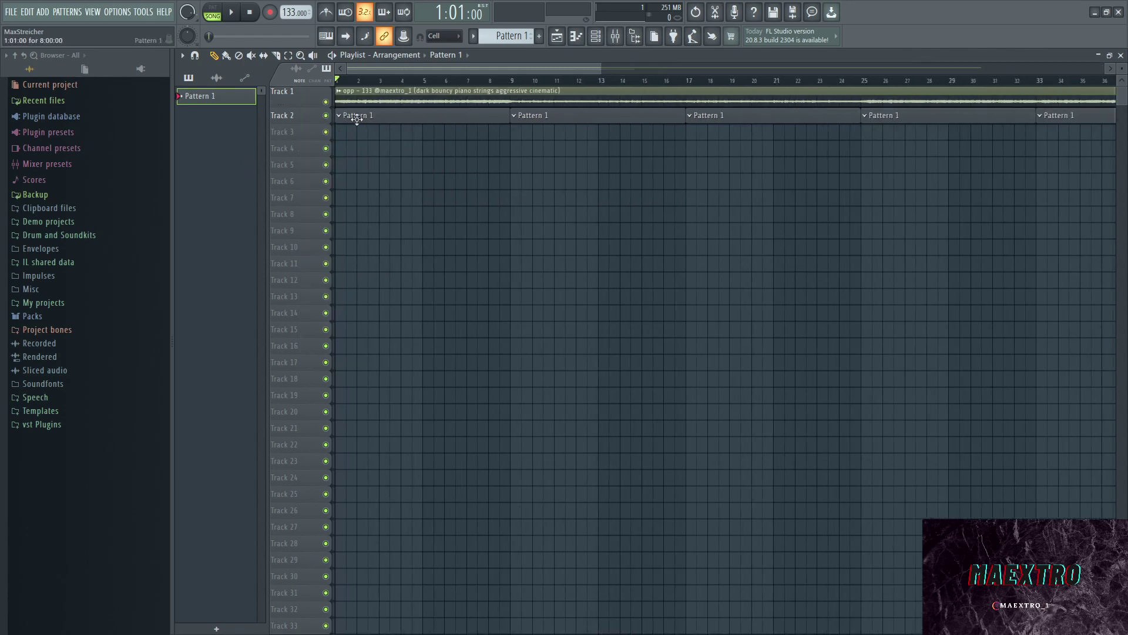
scroll(396, 121, "down", 3)
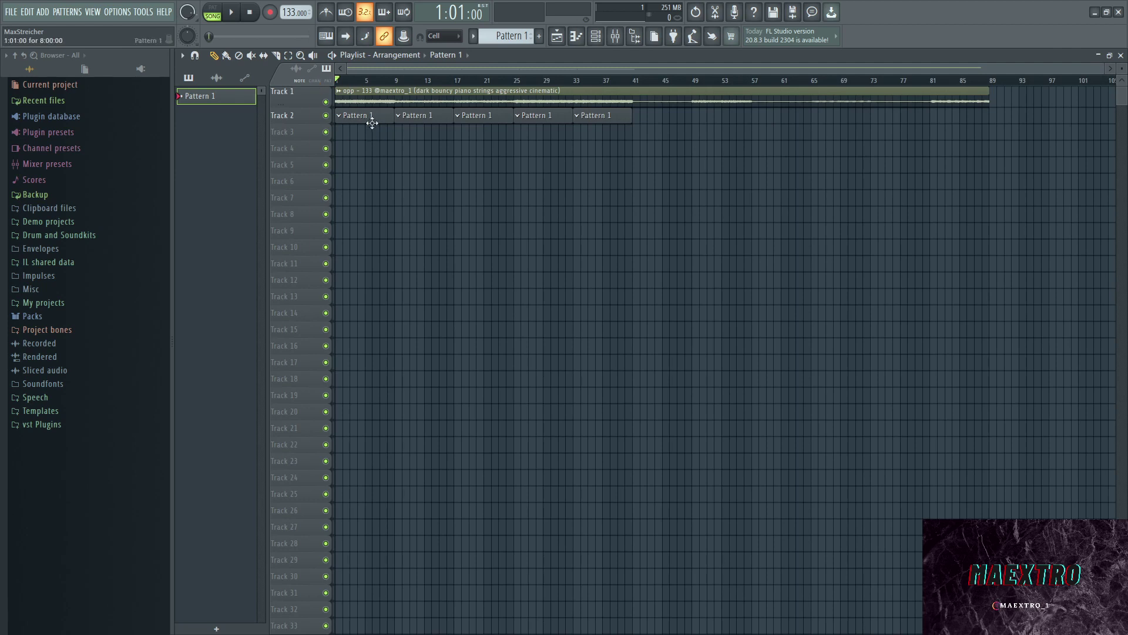
left_click(402, 82)
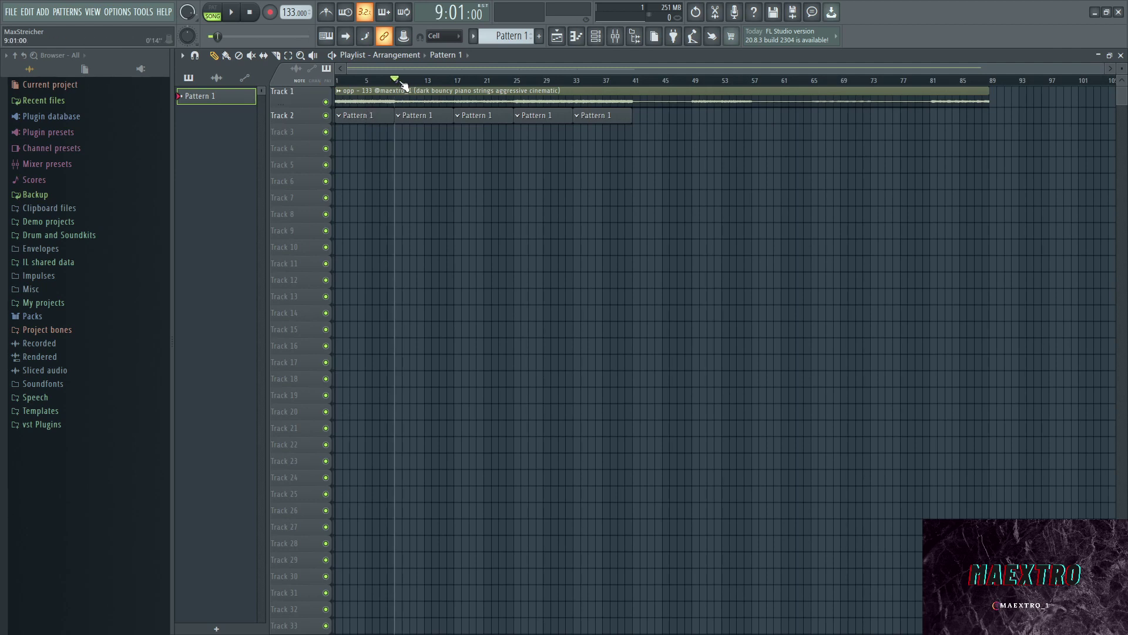
left_click(341, 82)
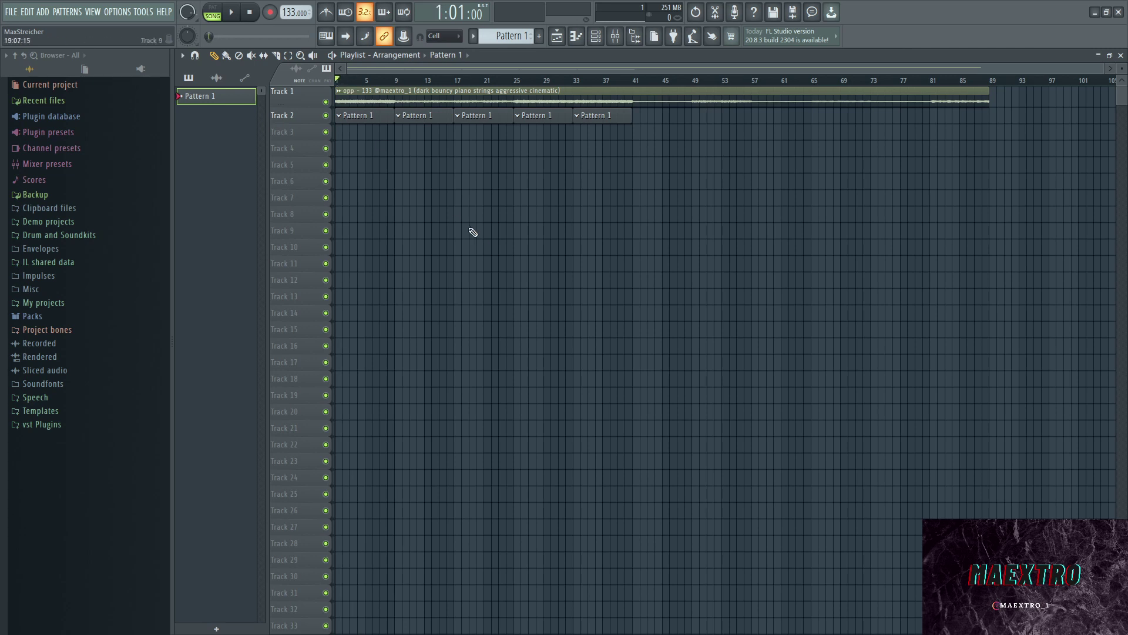
- From Maextro Vol 1 drums, add the spiced up spinz 808 and clap short samples as channels
left_click(65, 235)
scroll(35, 353, "down", 10)
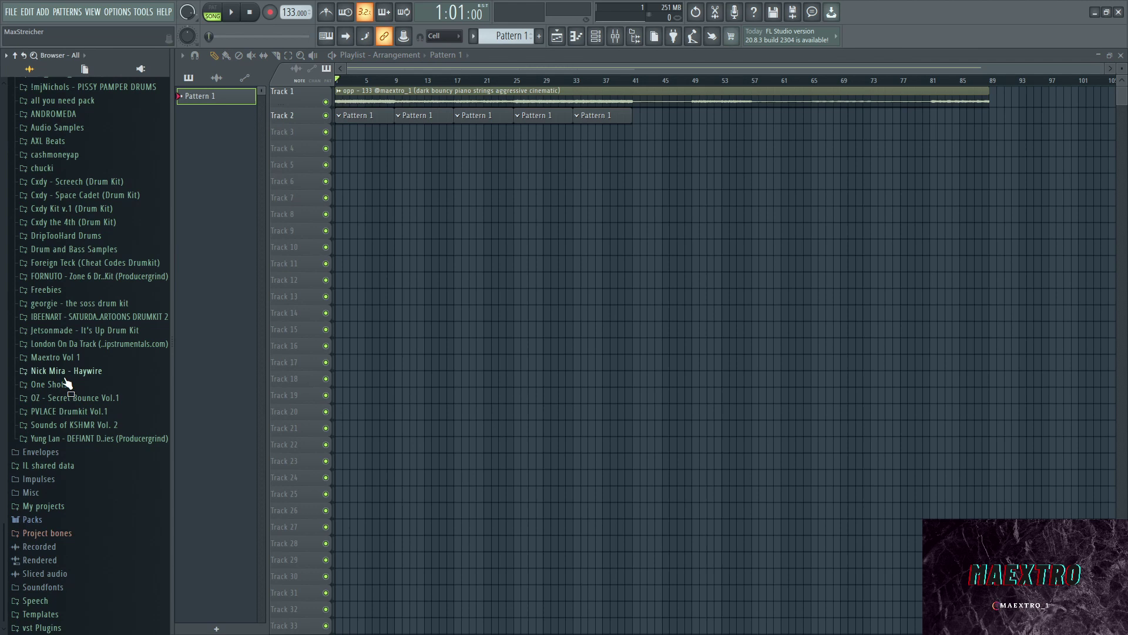
left_click(56, 357)
scroll(71, 382, "down", 2)
left_click(50, 330)
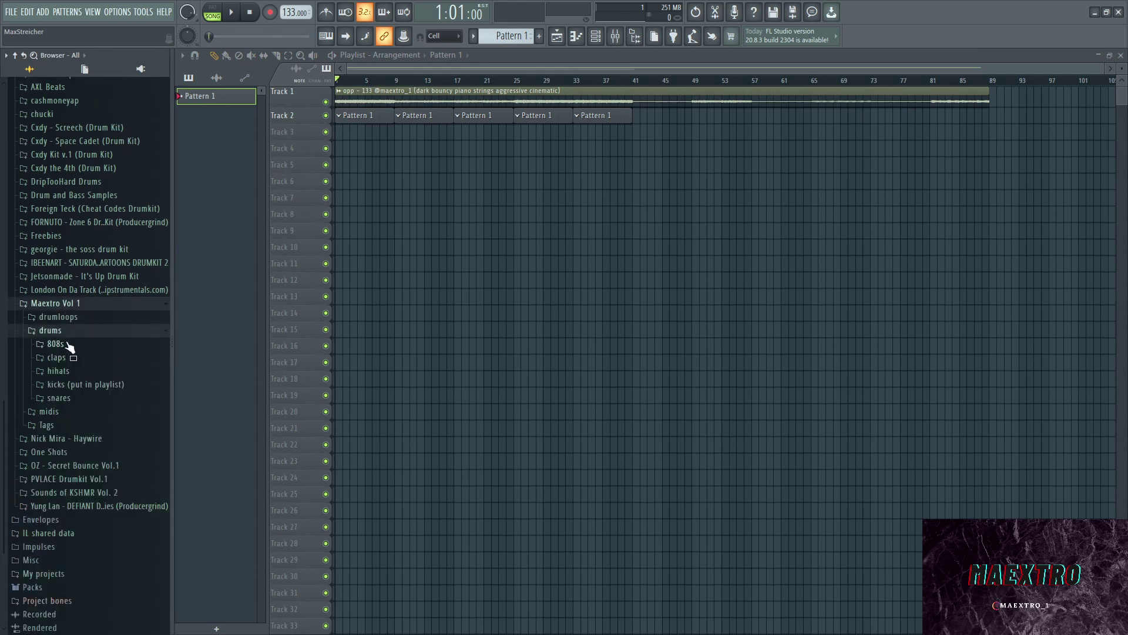
left_click(56, 344)
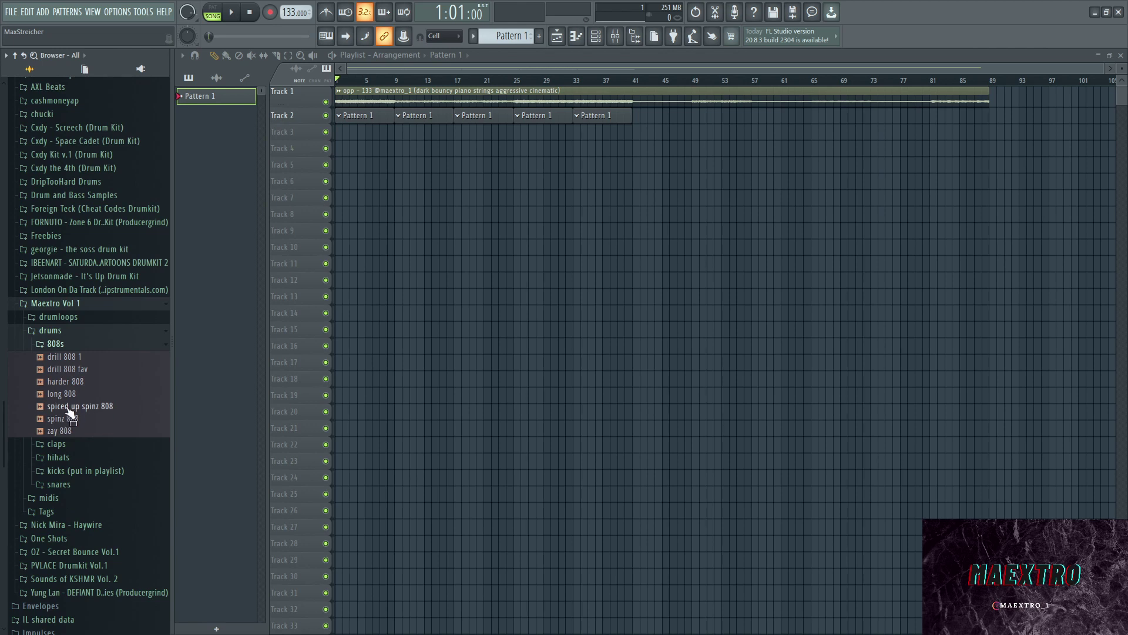
left_click_drag(77, 413, 324, 171)
left_click(55, 344)
left_click(56, 356)
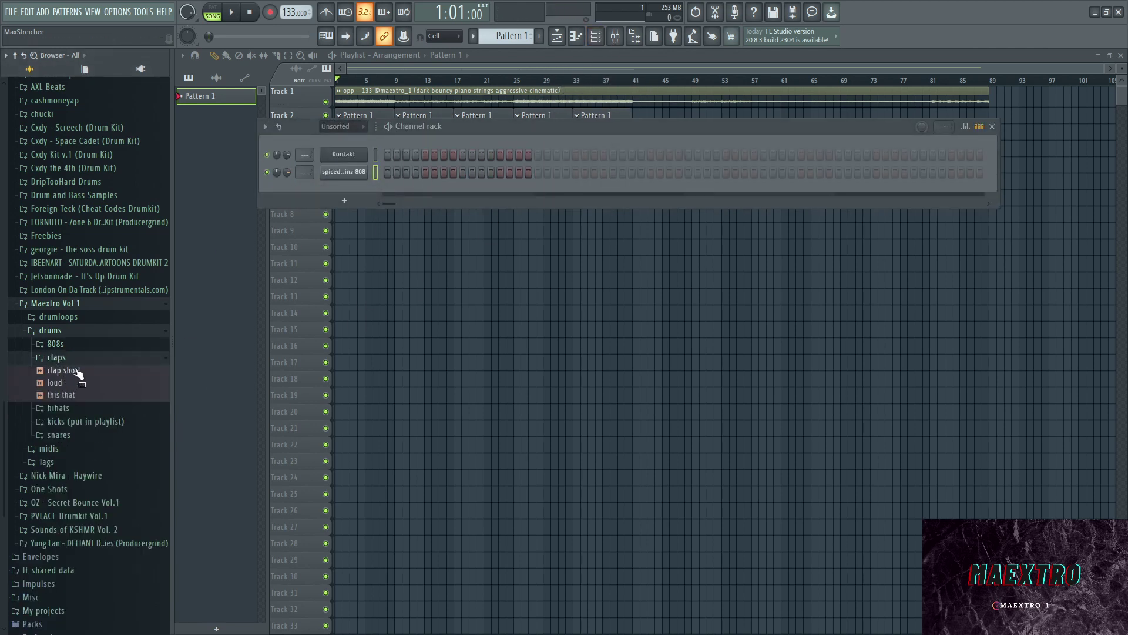
left_click_drag(64, 370, 271, 229)
- Audition hi-hats and snares, adding hit 1 and the high snare as channels
left_click(56, 357)
left_click(58, 371)
left_click(54, 408)
left_click(60, 421)
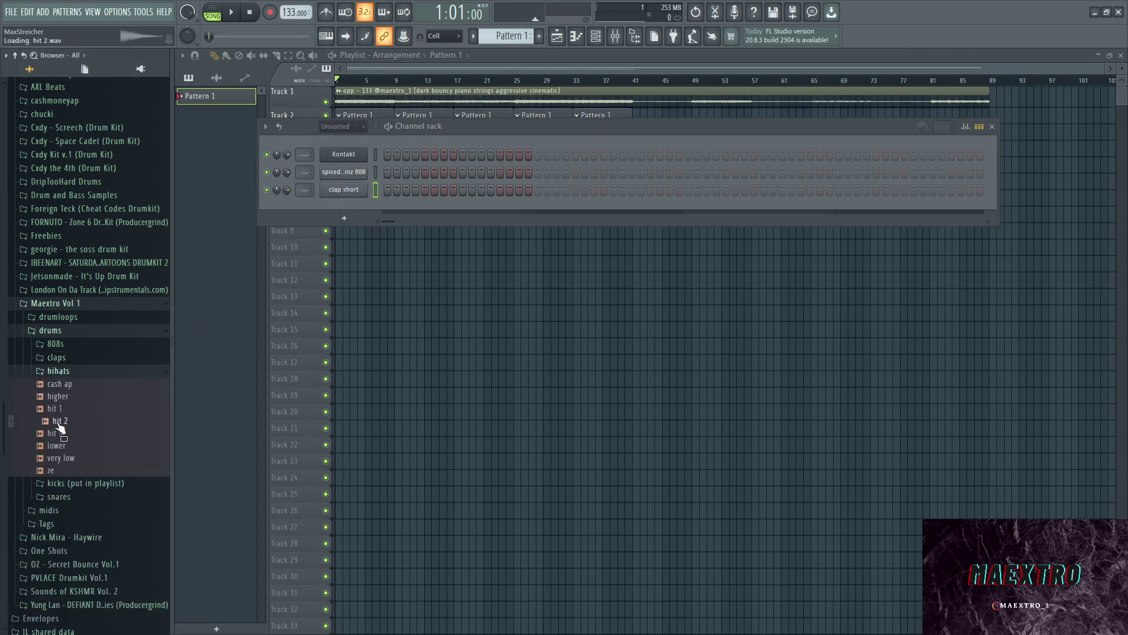
left_click_drag(54, 409, 306, 235)
left_click(58, 371)
left_click(59, 398)
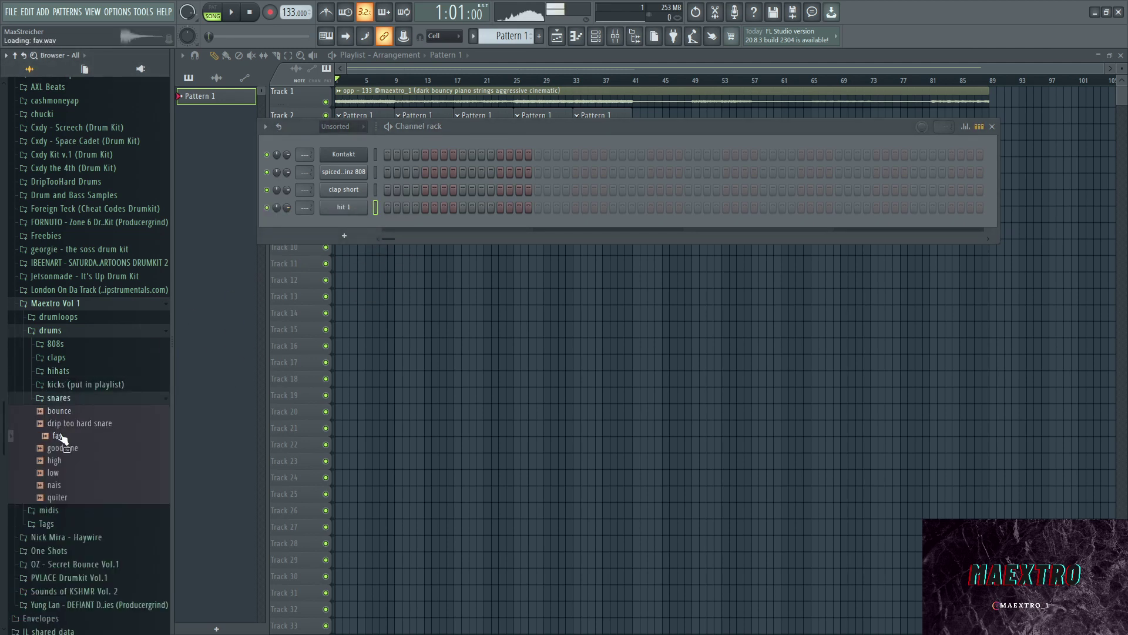
left_click(66, 448)
left_click(54, 460)
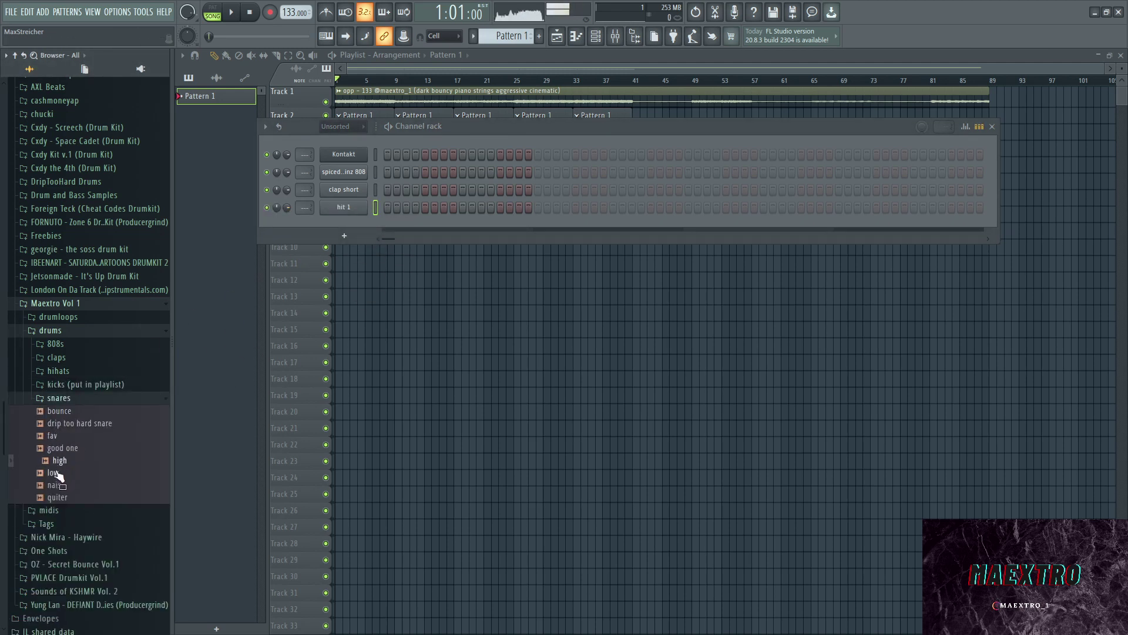
left_click(57, 472)
left_click_drag(57, 473, 311, 224)
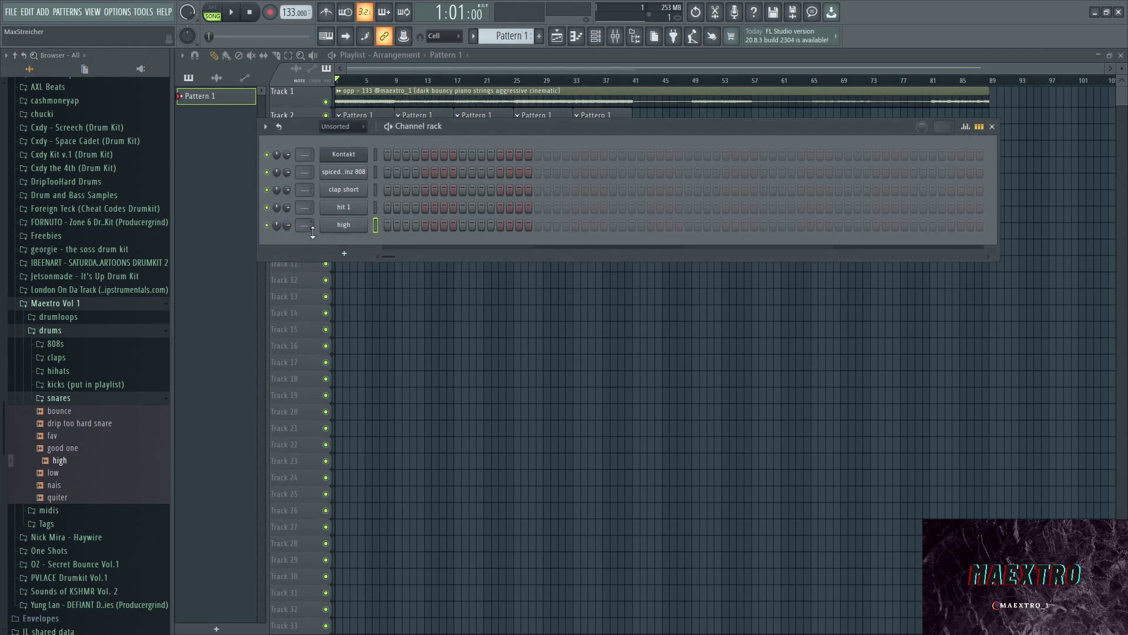
left_click(375, 171)
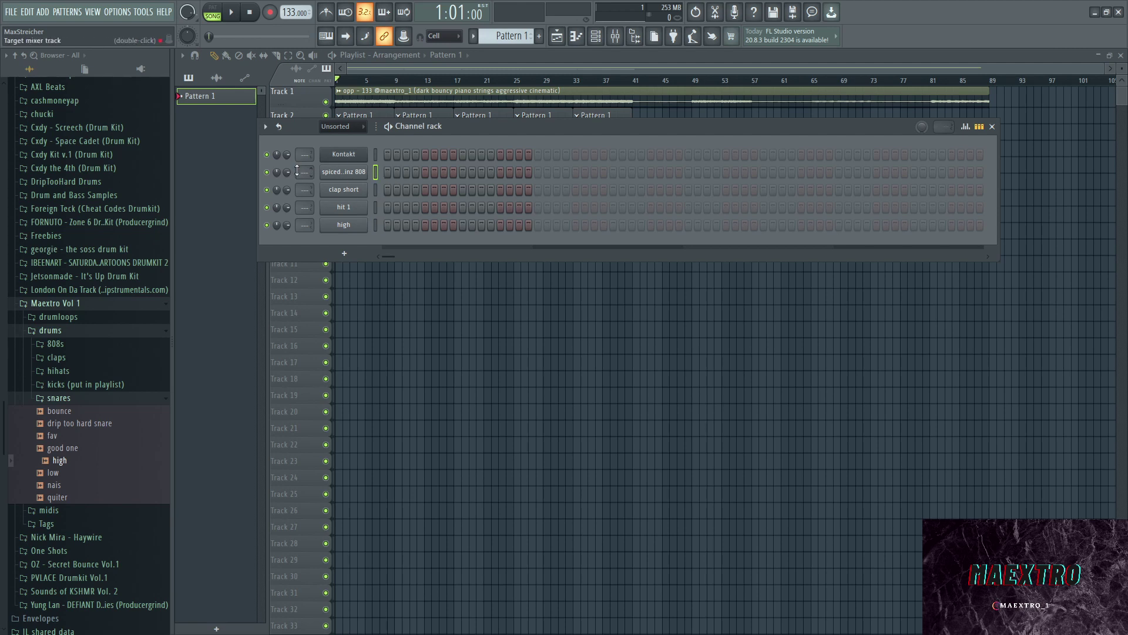
left_click(375, 225)
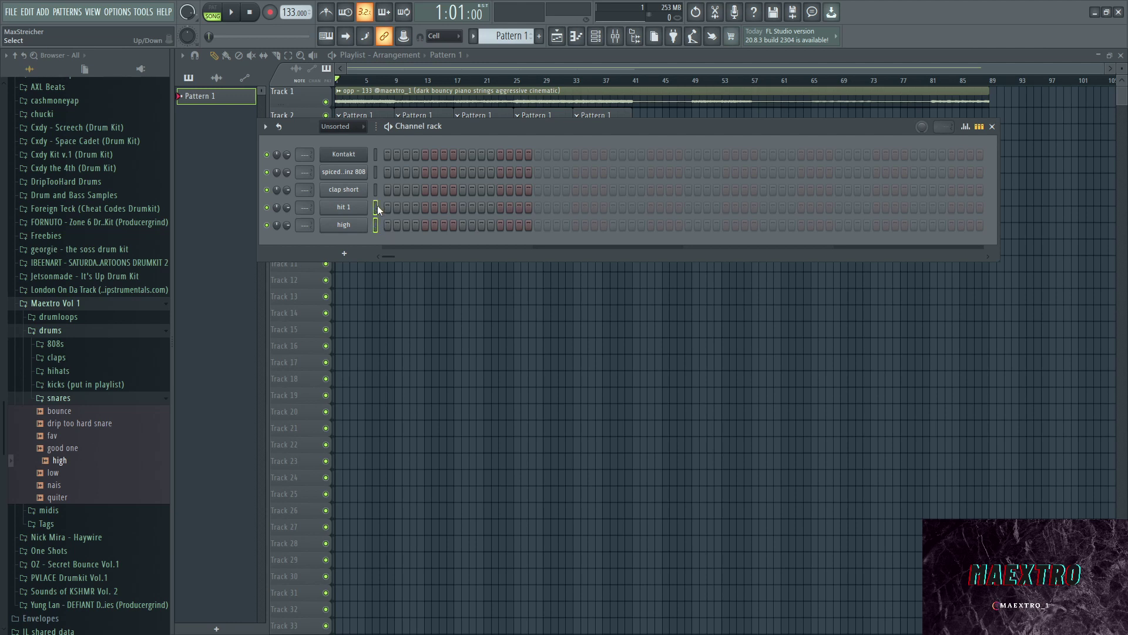
- Route the selected 808, clap, hi-hat and snare channels to mixer inserts 2–5
left_click(374, 174)
left_click(614, 36)
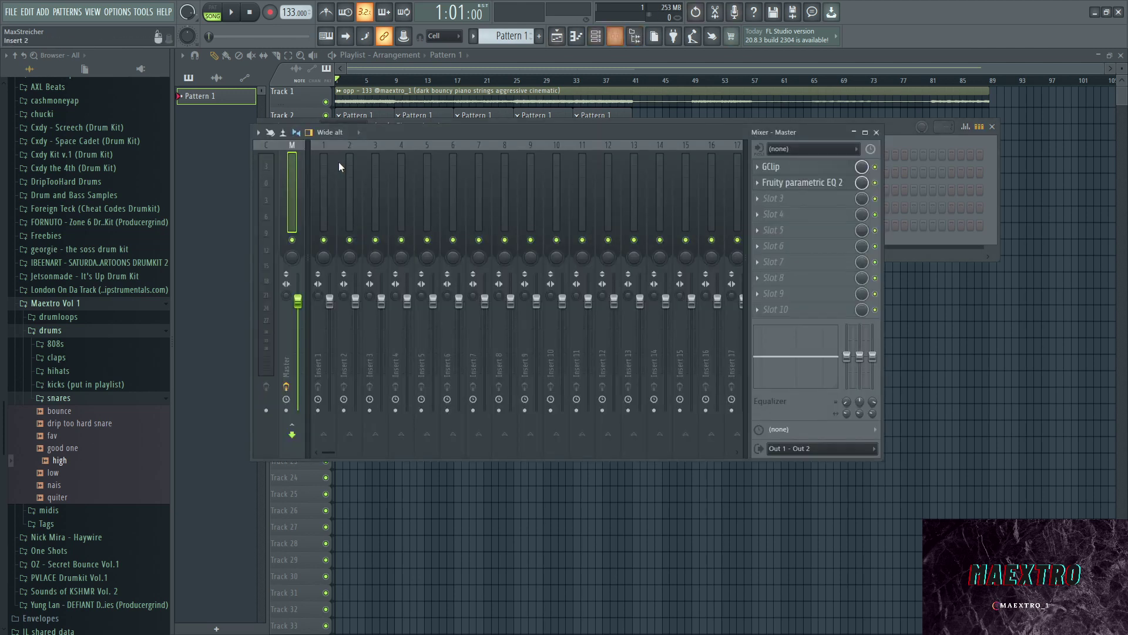
left_click(402, 162)
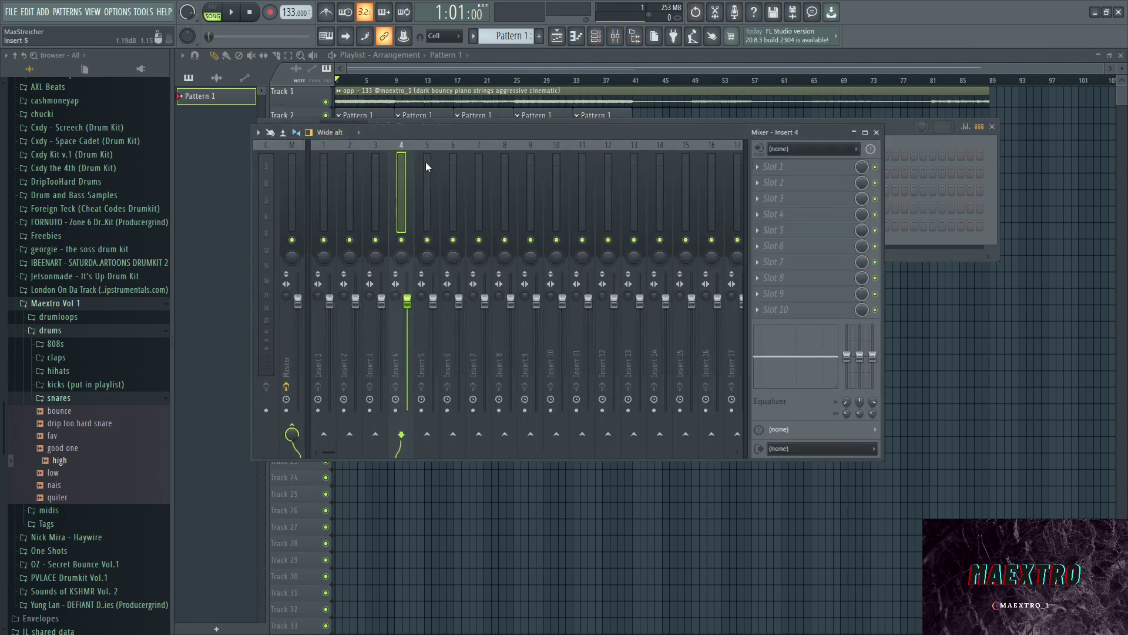
left_click(477, 154)
left_click(428, 154)
left_click(324, 159)
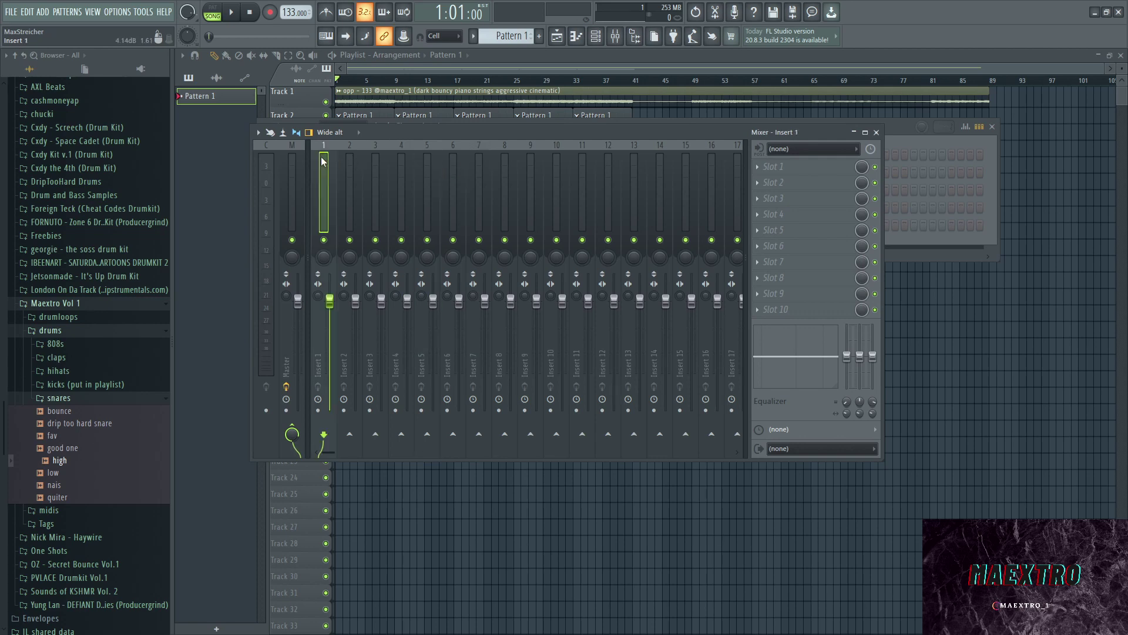
right_click(325, 160)
left_click(322, 158)
left_click(353, 158)
right_click(350, 154)
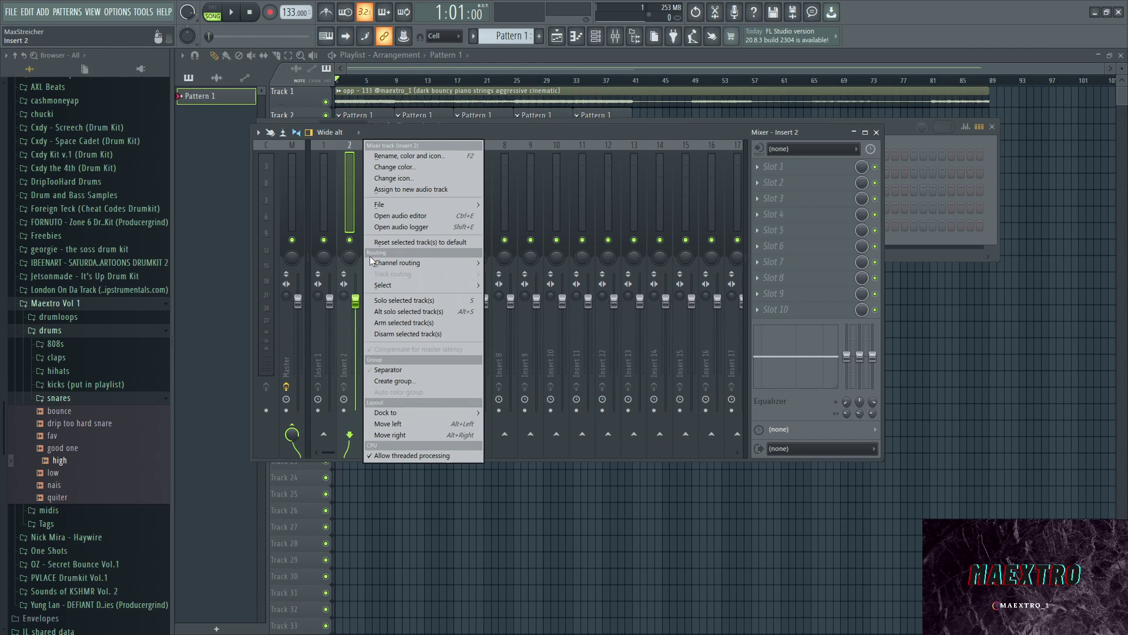
mouse_move(387, 260)
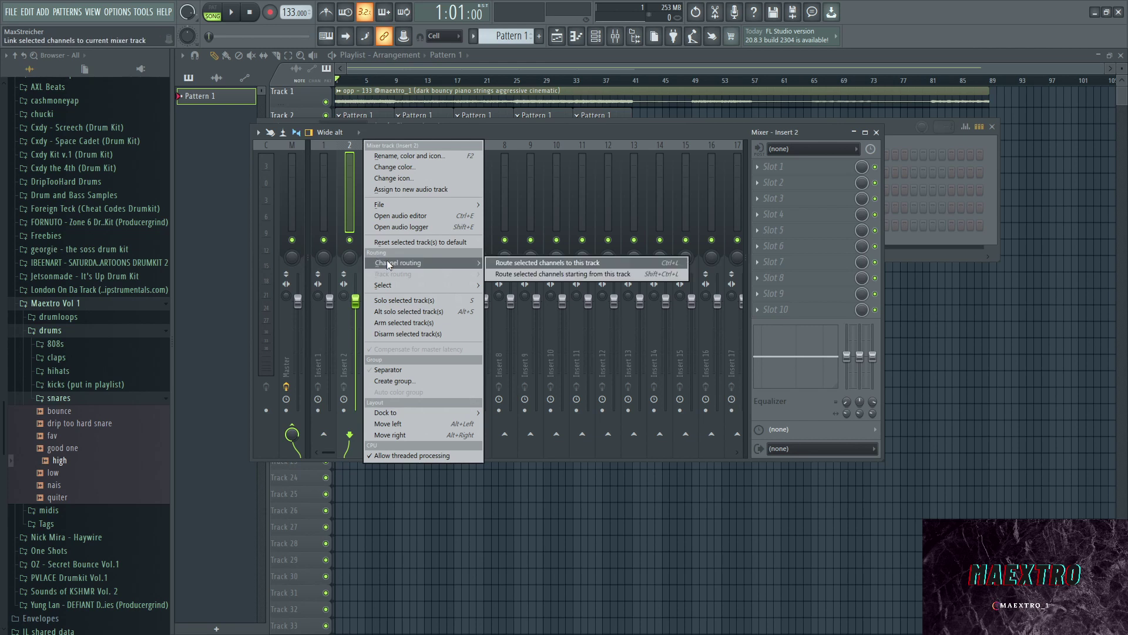
left_click(542, 277)
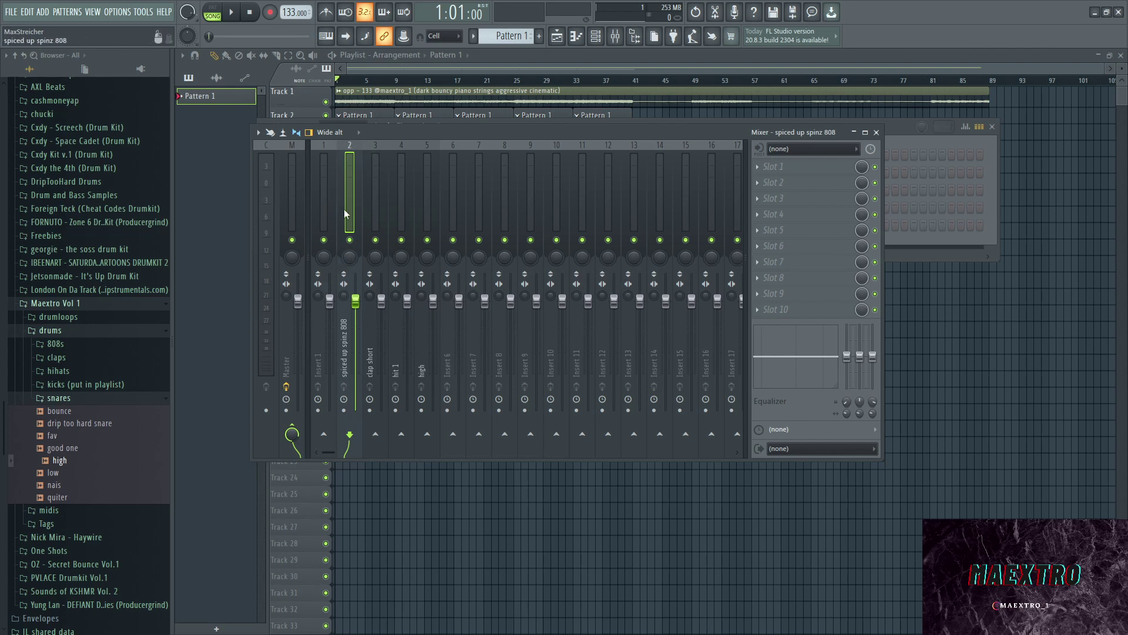
- Delete the Kontakt channel from the Channel rack and confirm
left_click(313, 183)
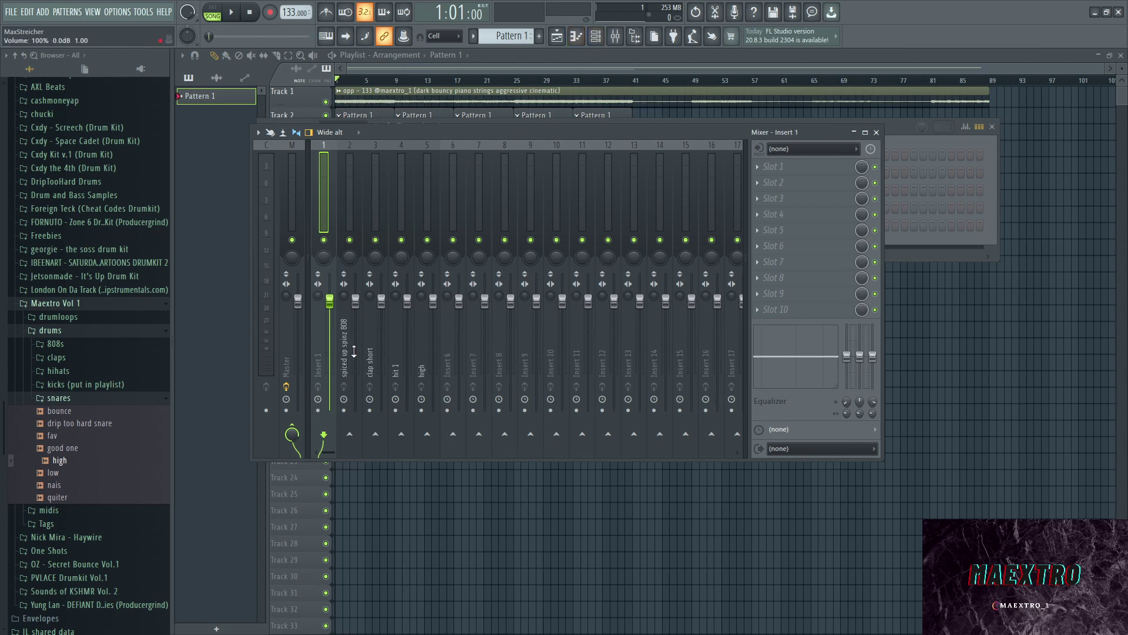
left_click(596, 39)
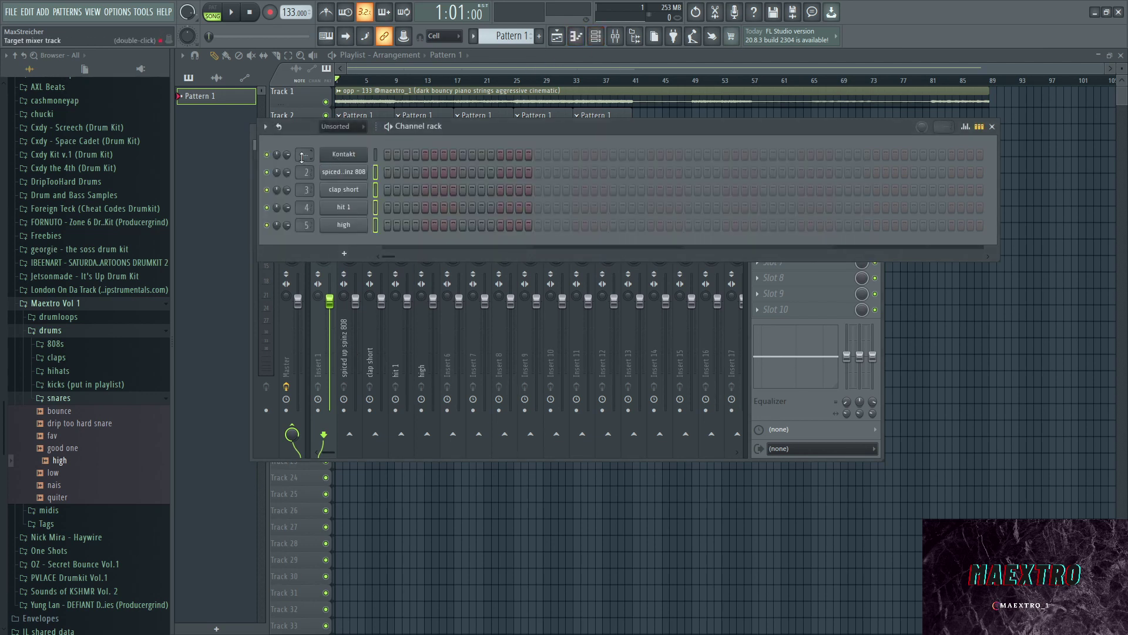
key("alt+Delete")
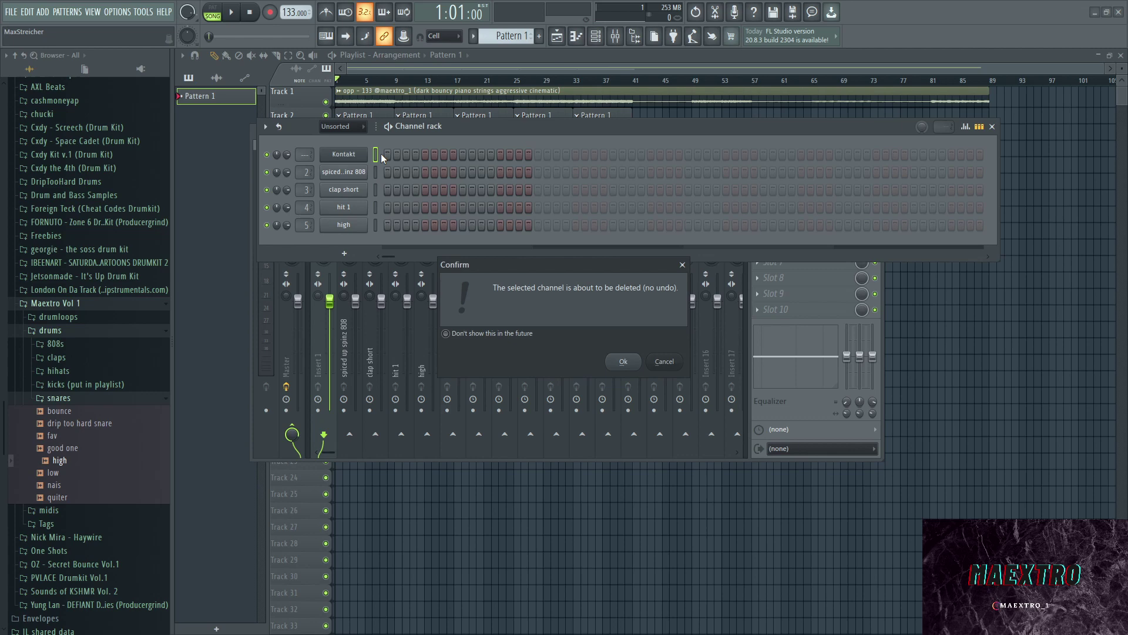
key("Return")
- Solo the piano clip's mixer Insert 1 and lower its fader to about 87% during playback
left_click(991, 127)
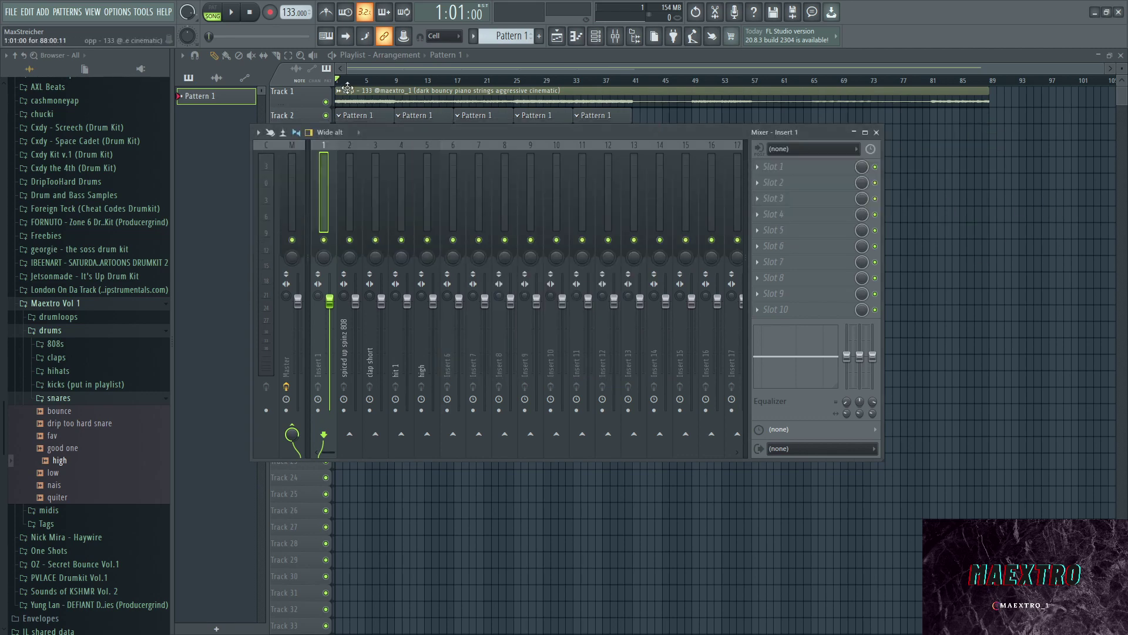
left_click(412, 98)
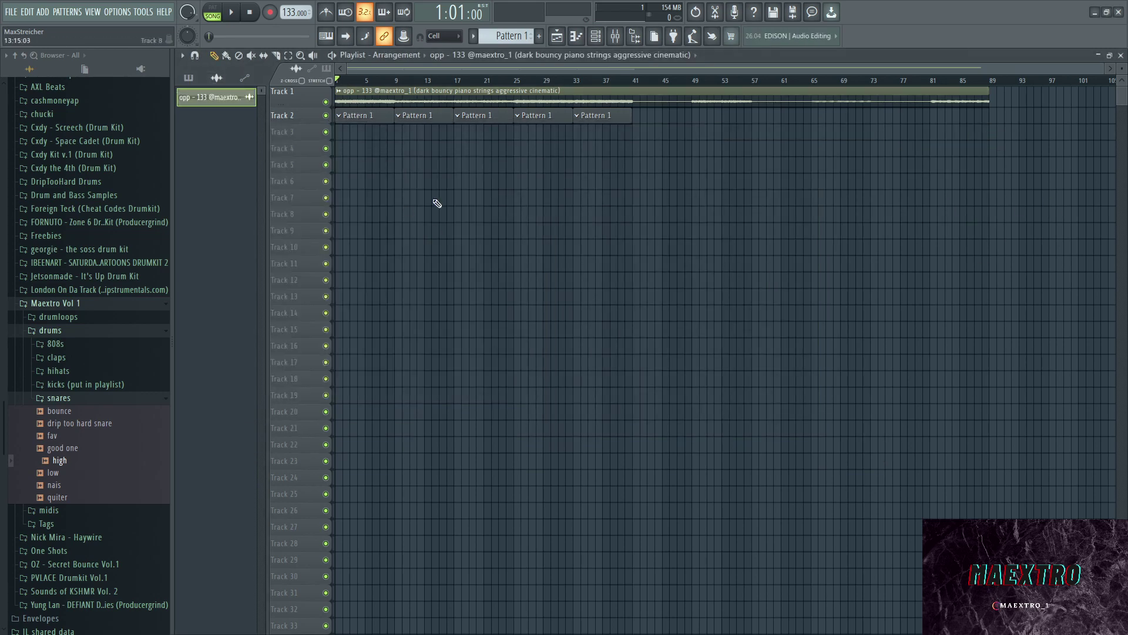
double_click(409, 99)
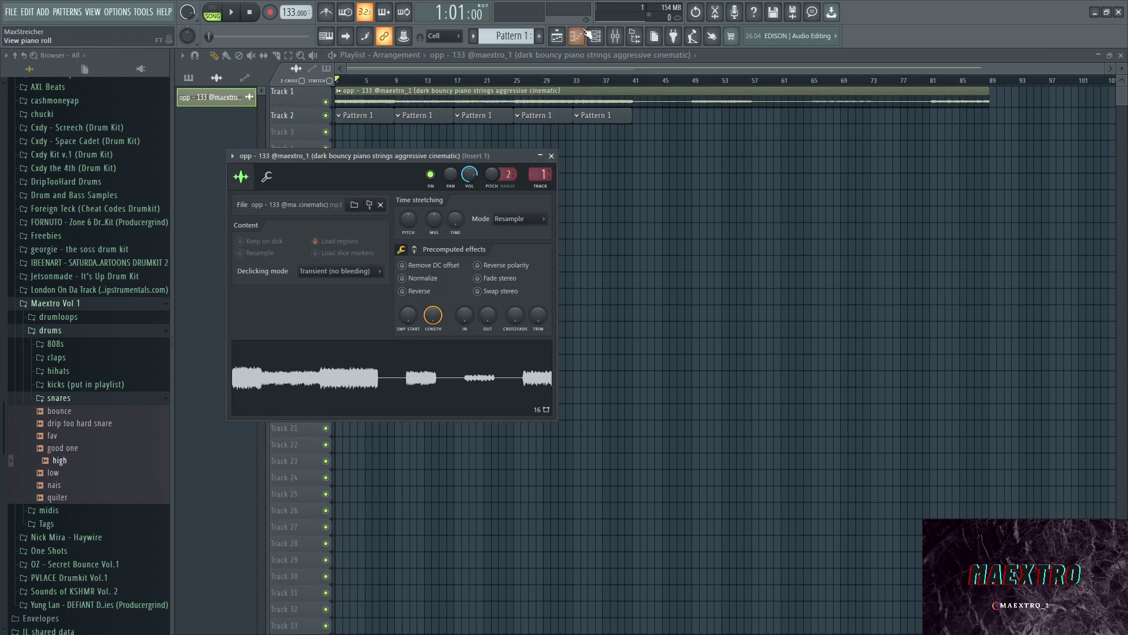
double_click(537, 178)
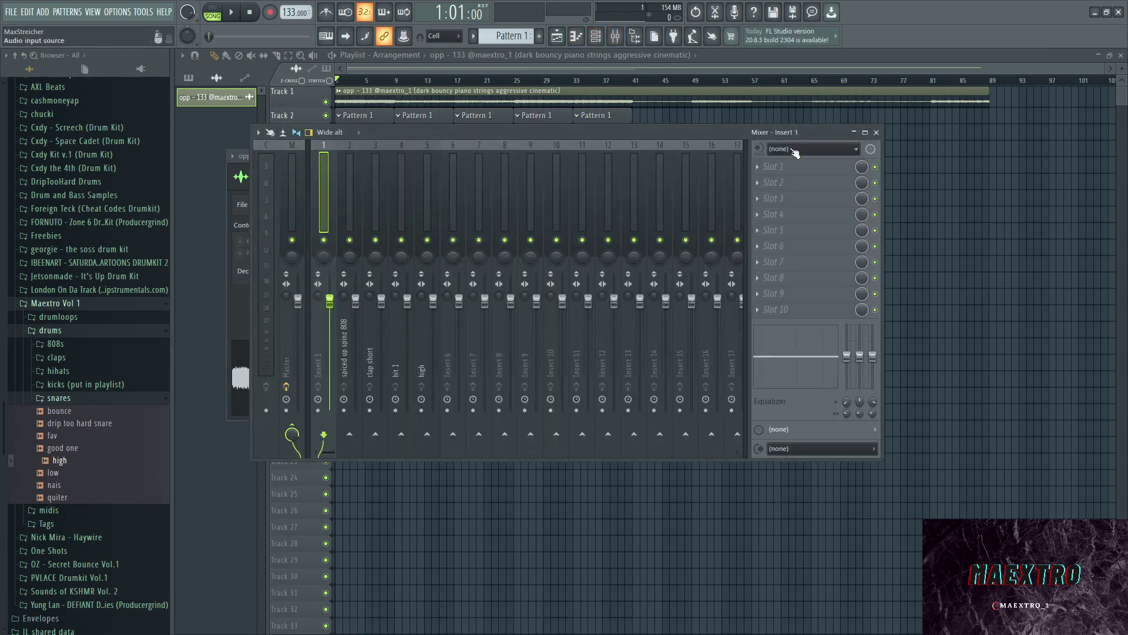
right_click(323, 240)
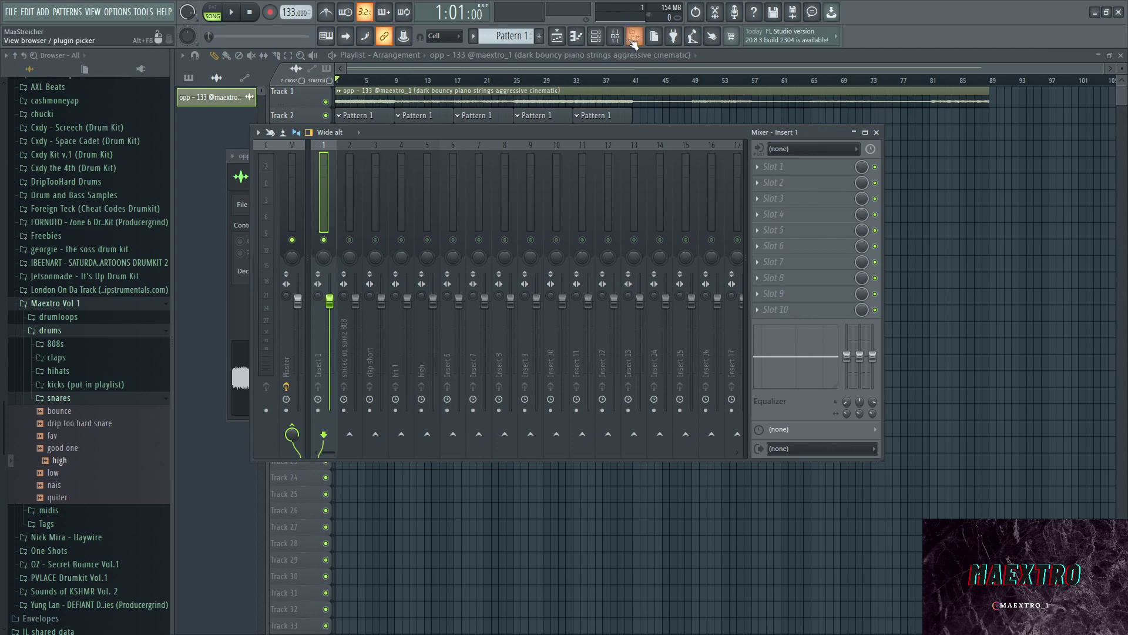
key("space")
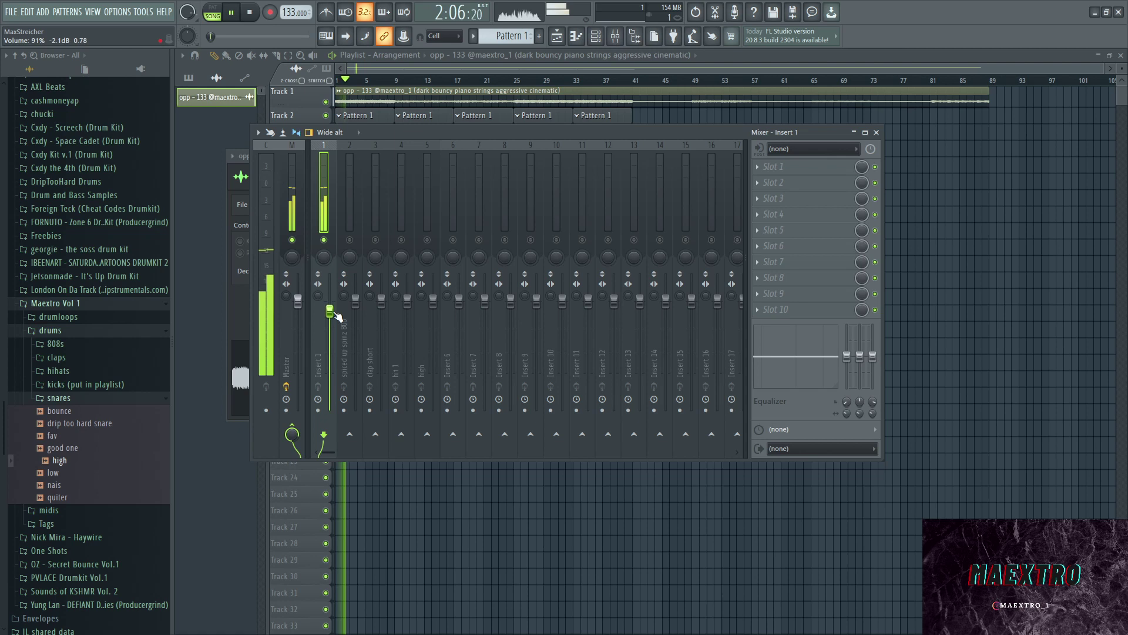
left_click_drag(329, 301, 336, 319)
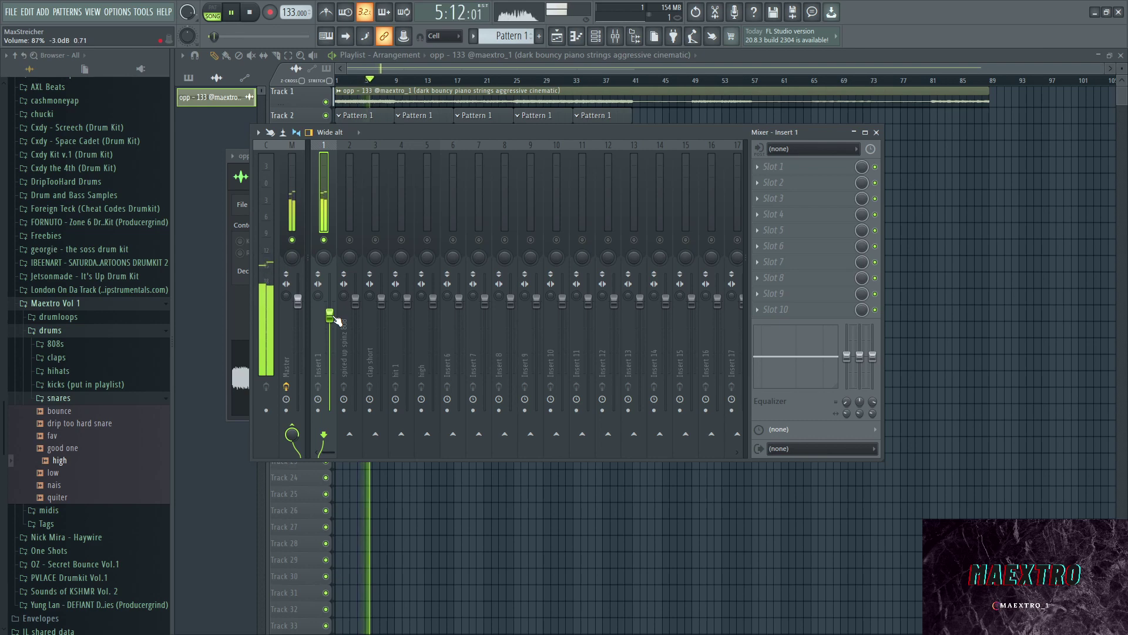
key("space")
- Toggle the Mixer open and closed a few times, then switch to the piano roll
key("F9")
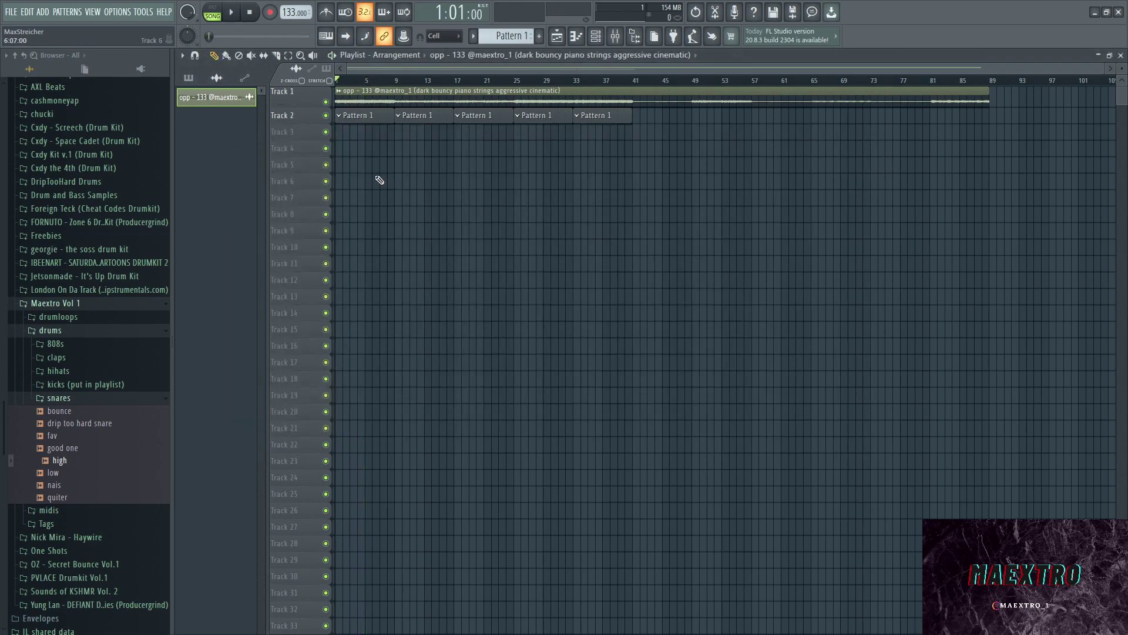
scroll(319, 154, "up", 3)
scroll(319, 154, "down", 3)
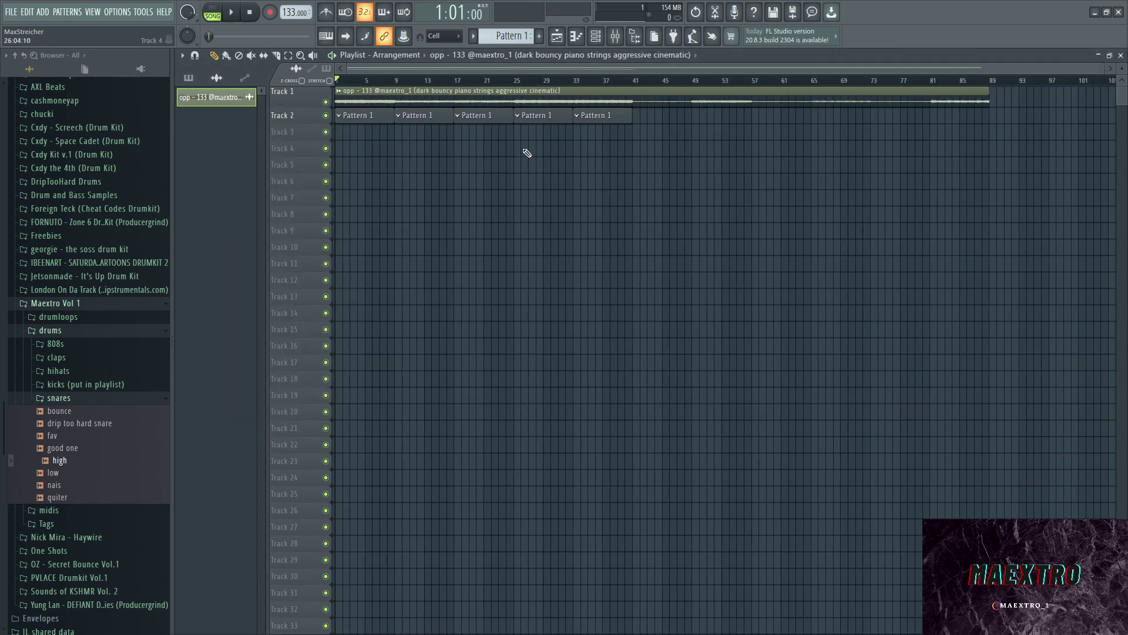
left_click(614, 36)
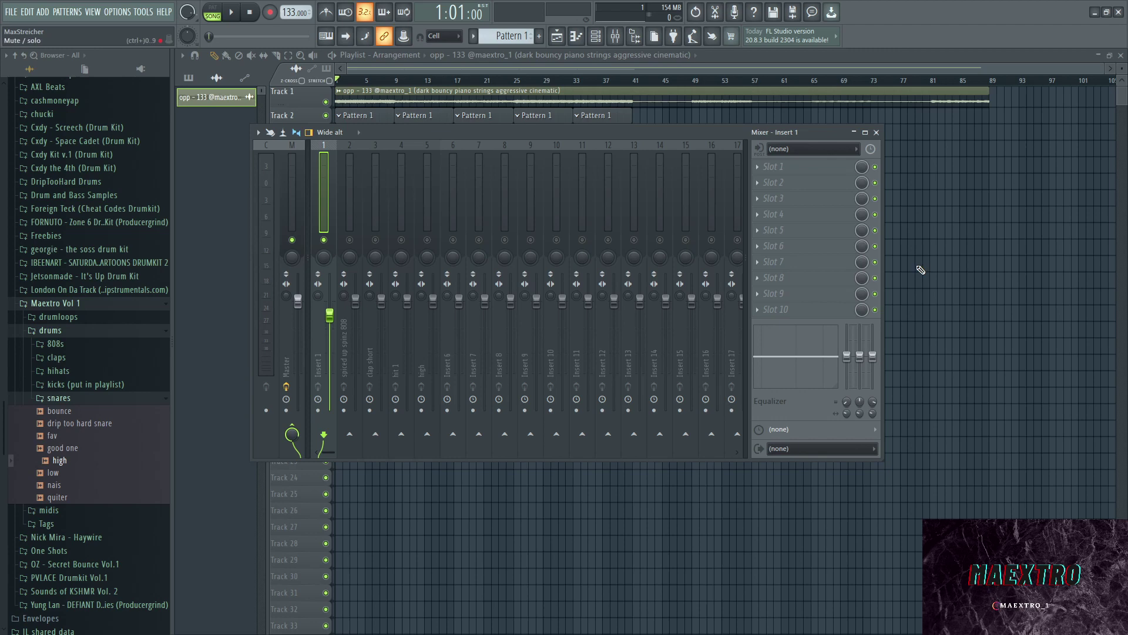
key("F9")
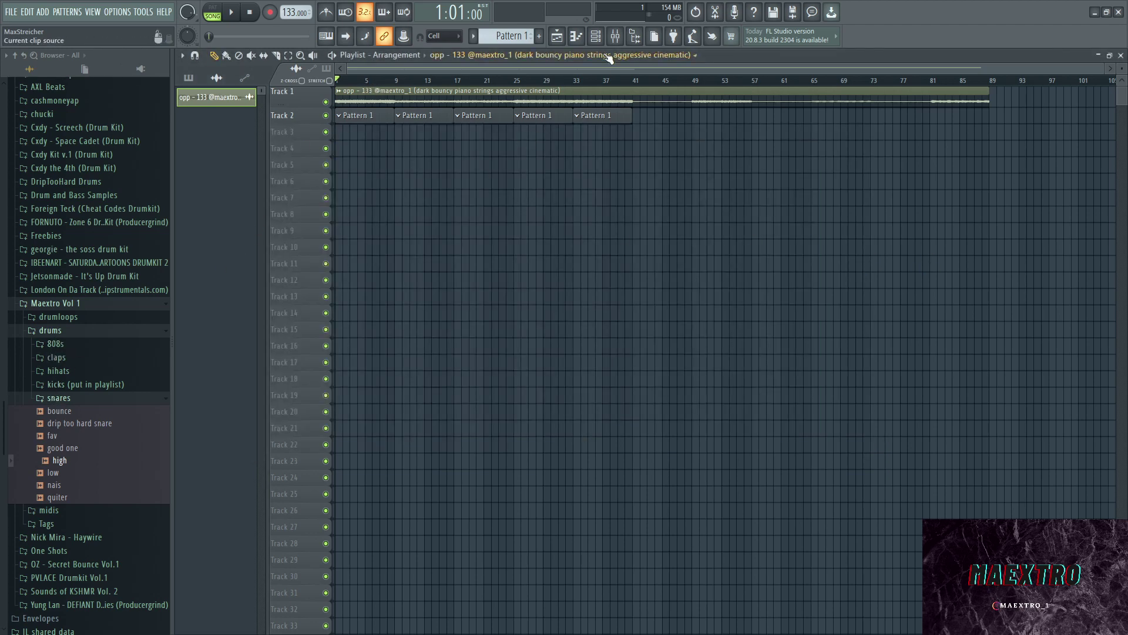
left_click(615, 36)
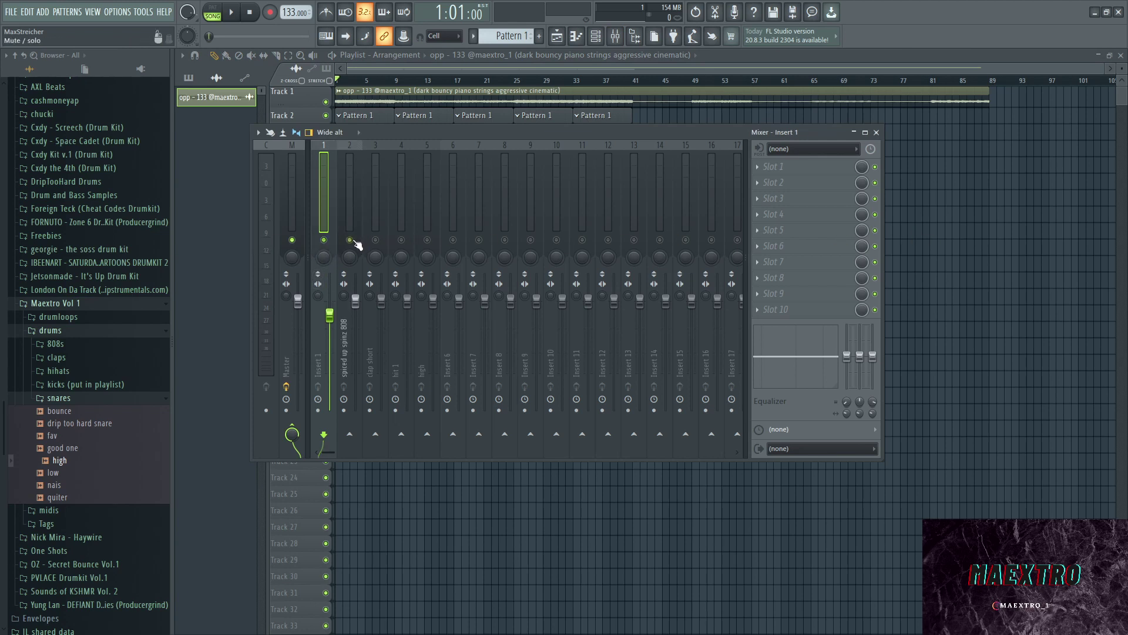
key("F9")
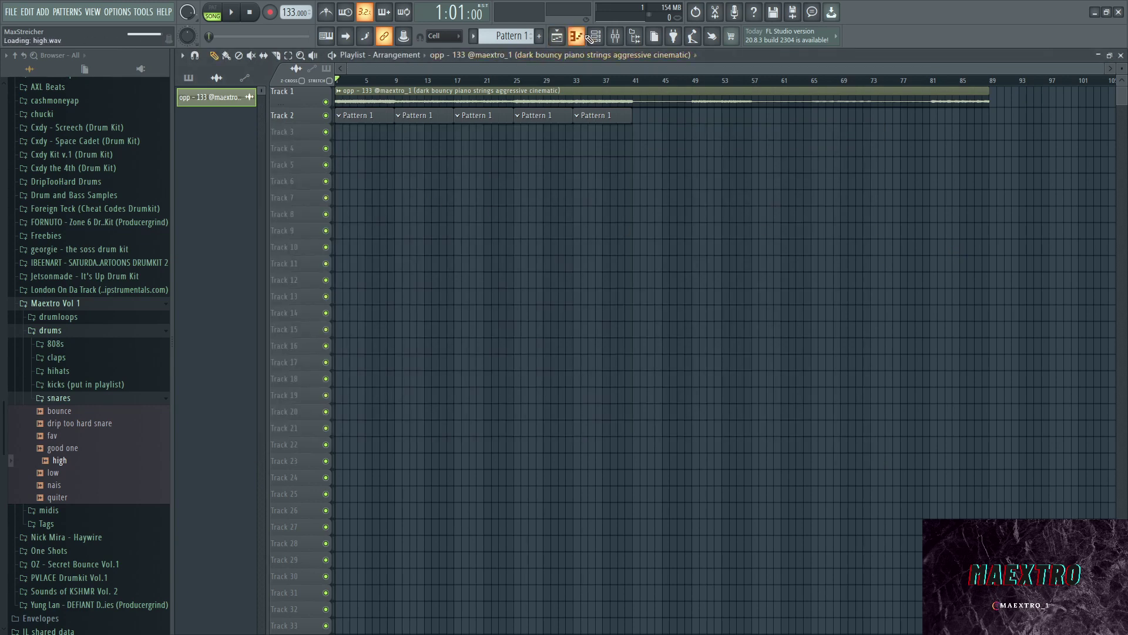
key("F5")
- Show all channels and open the spiced up spinz 808 in the piano roll
left_click(332, 126)
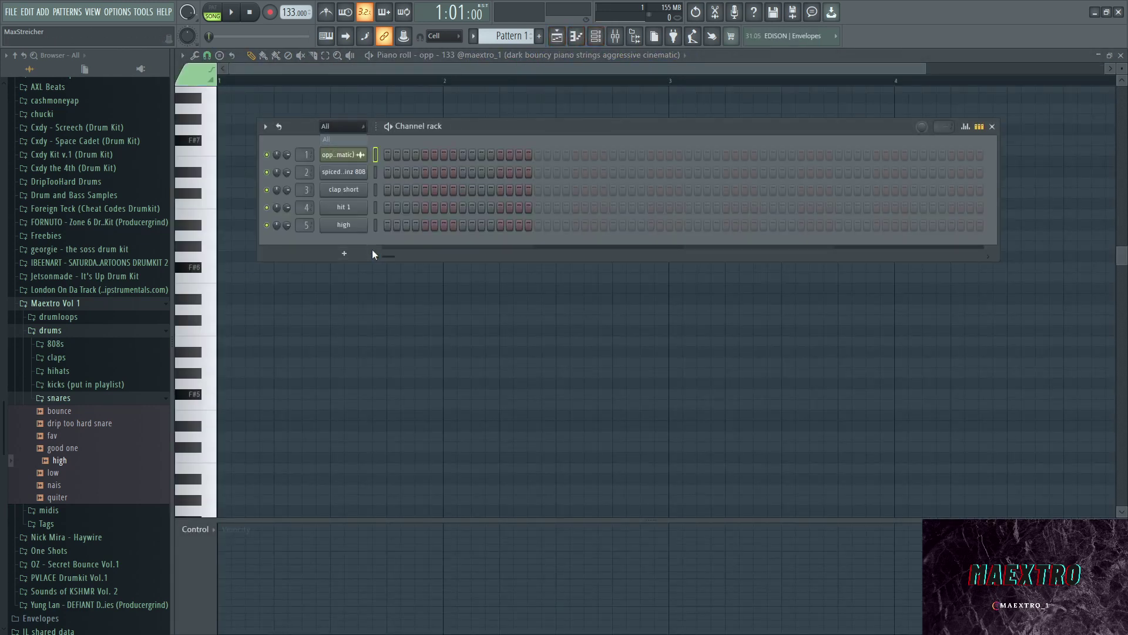
left_click(328, 139)
right_click(360, 177)
left_click(393, 169)
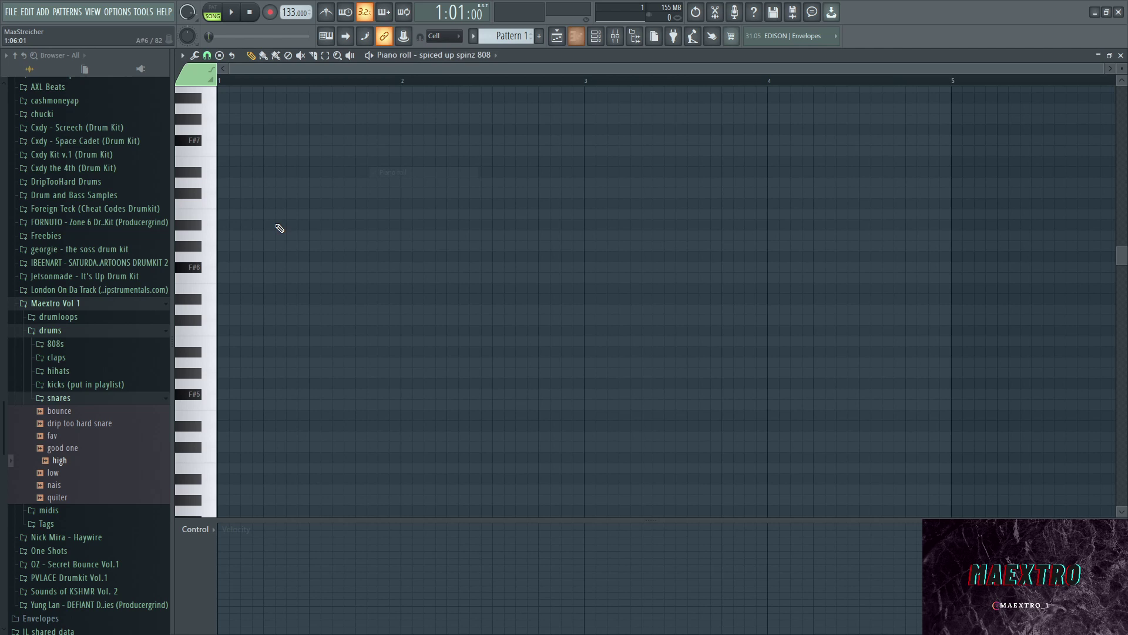
- Enable the 808's volume envelope with decay and release set to zero
key("F6")
left_click(341, 171)
left_click(282, 192)
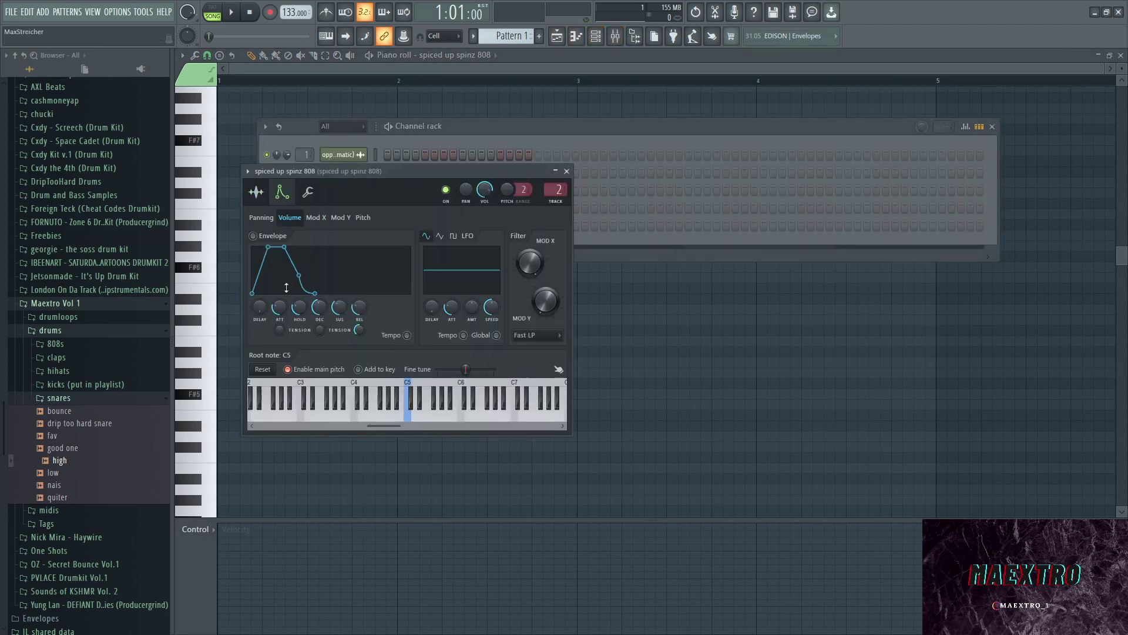
mouse_move(320, 307)
left_mouse_down()
mouse_move(319, 296)
mouse_move(319, 311)
left_mouse_up()
left_click_drag(359, 306, 356, 293)
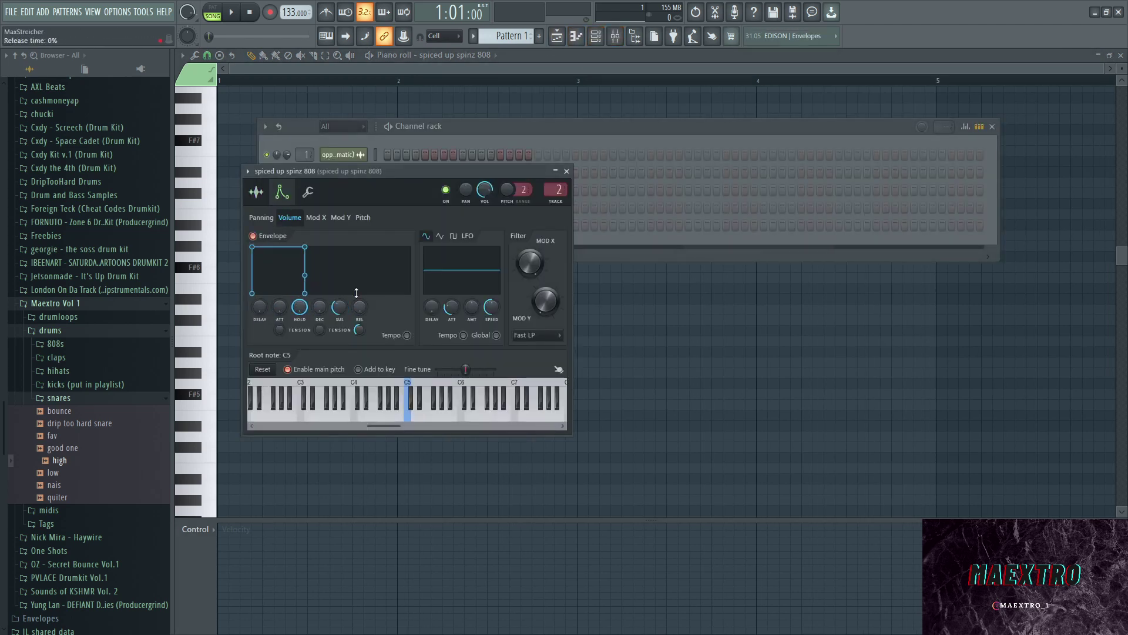
left_click(567, 171)
- Draw an E7 note at the start of bar 1 in the 808's piano roll
right_click(347, 169)
left_click(403, 232)
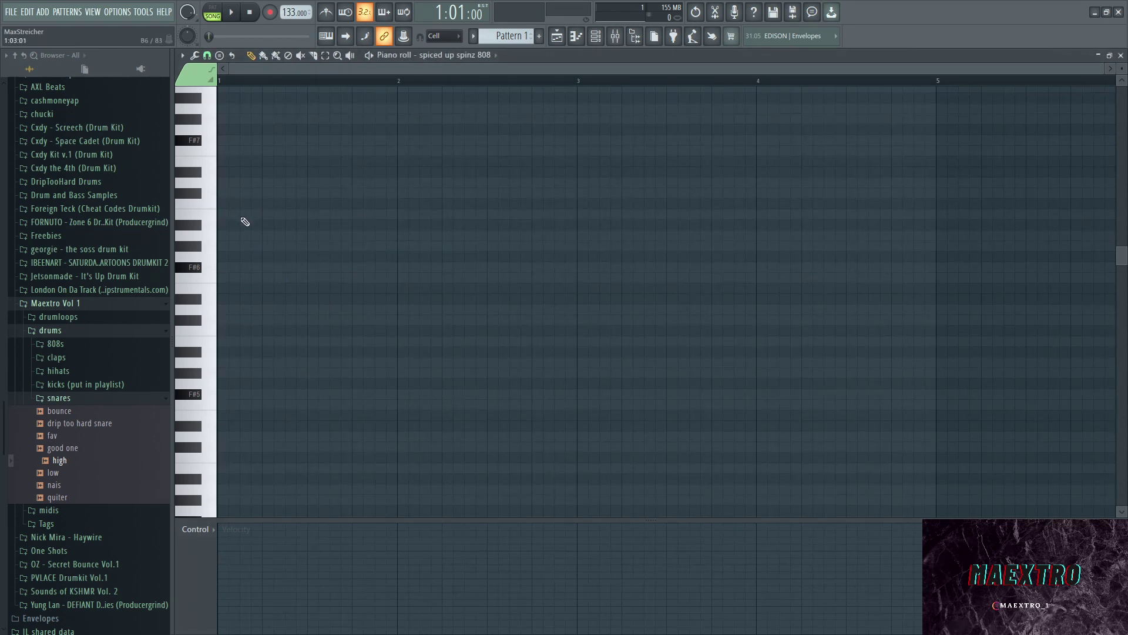
mouse_move(246, 208)
left_mouse_down()
mouse_move(223, 145)
mouse_move(224, 157)
left_mouse_up()
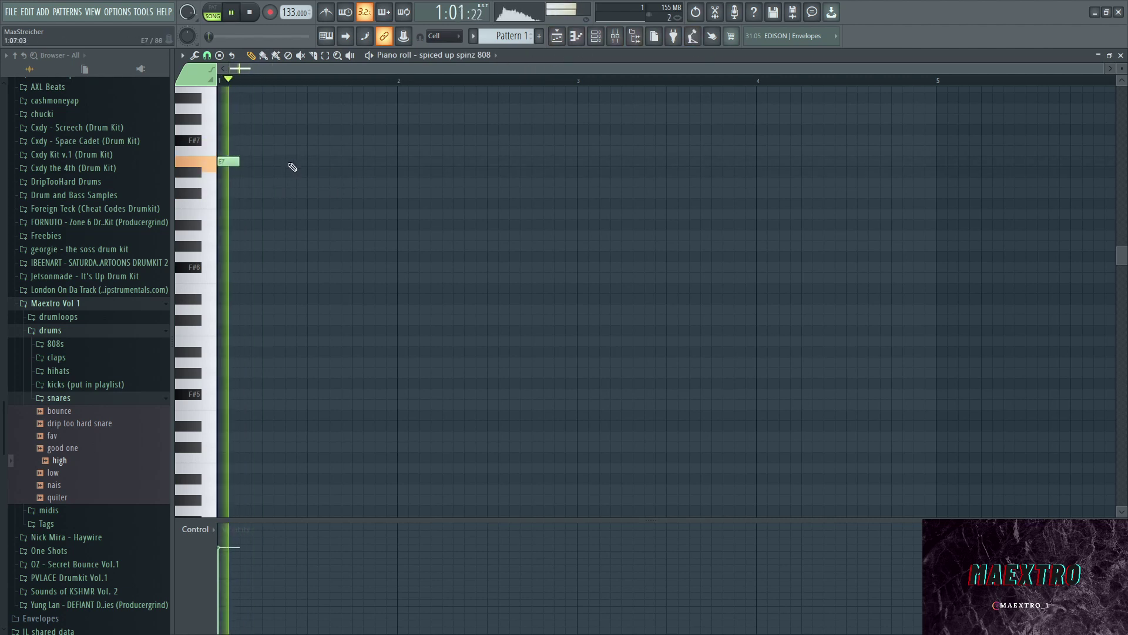
- Play the 808 pattern and set grid snapping to cell size
key("space")
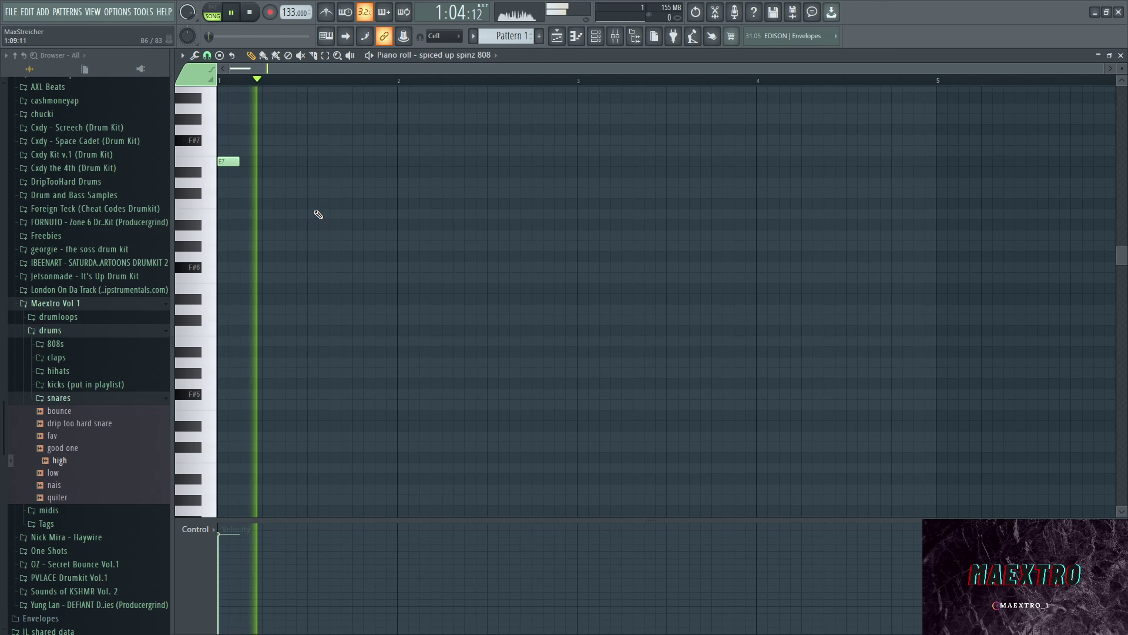
key("space")
left_click(207, 56)
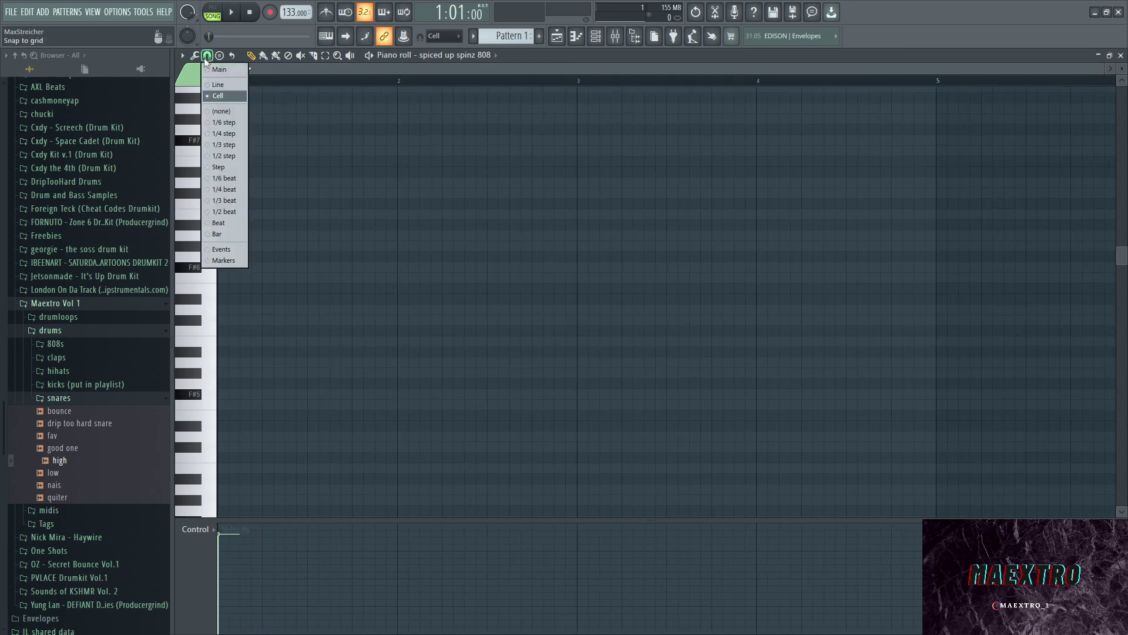
left_click(217, 95)
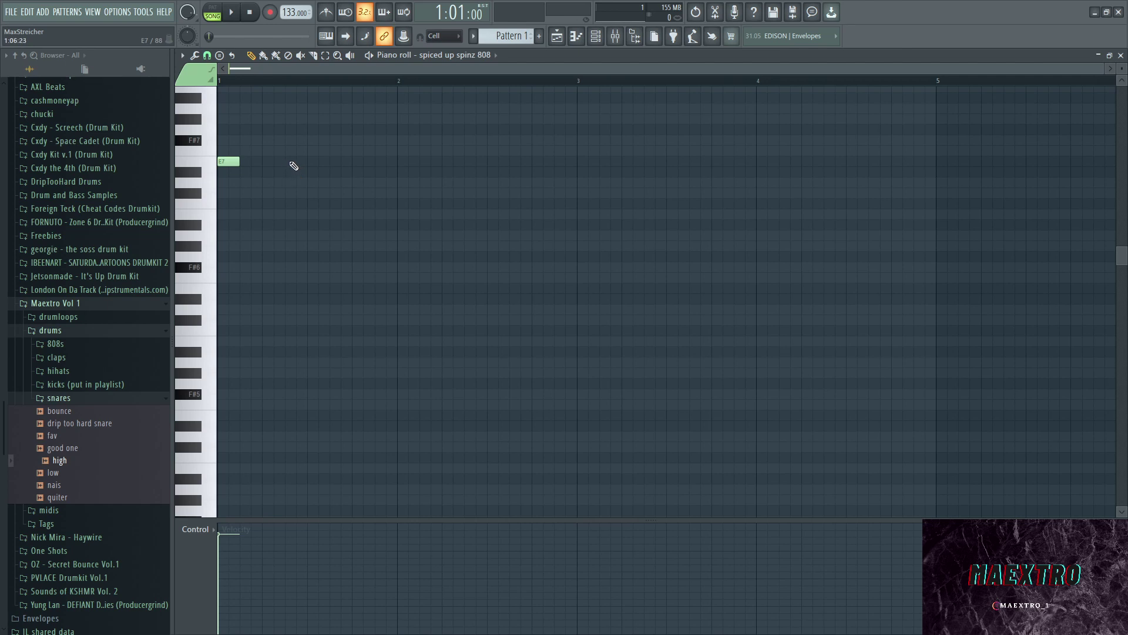
- Add a second short 808 note in bar 2 and audition the pattern
key("space")
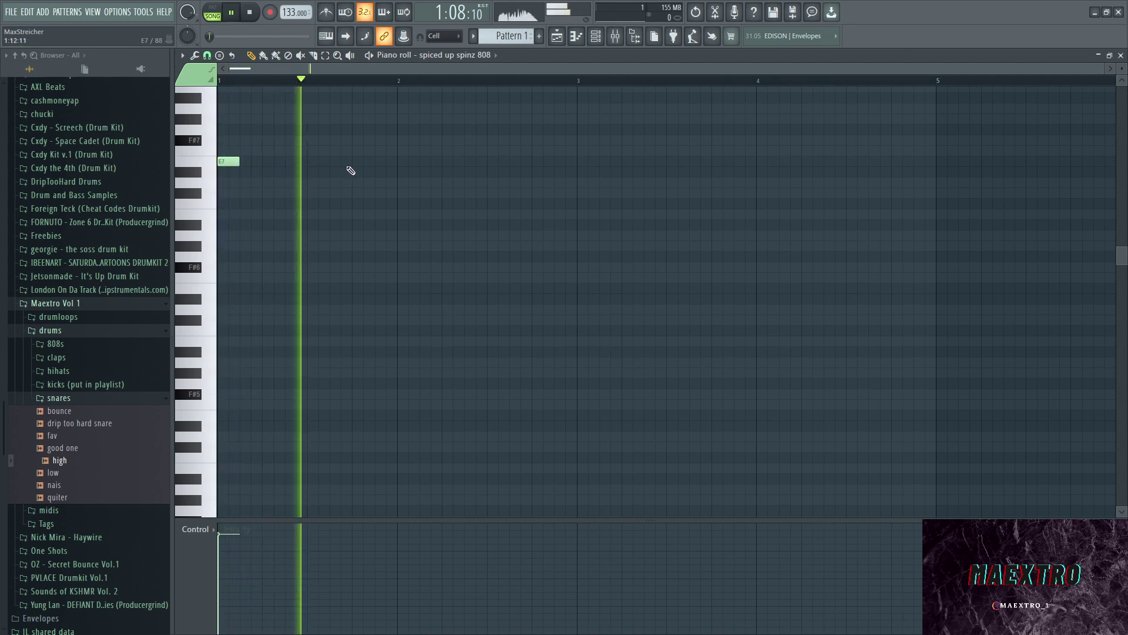
left_click(450, 161)
key("space")
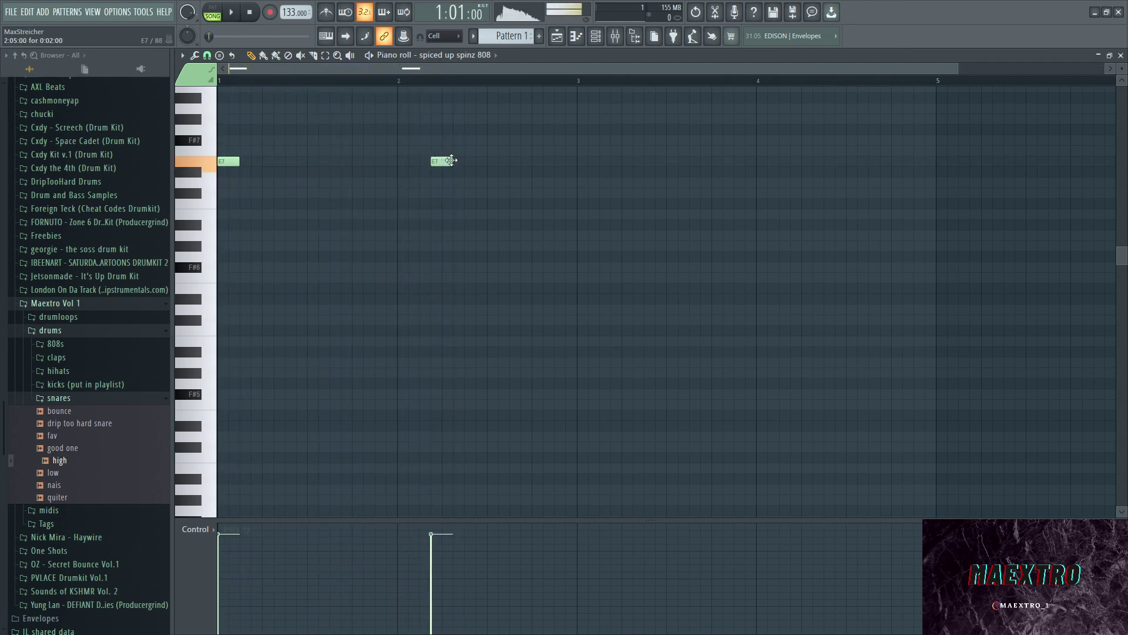
scroll(482, 192, "up", 2)
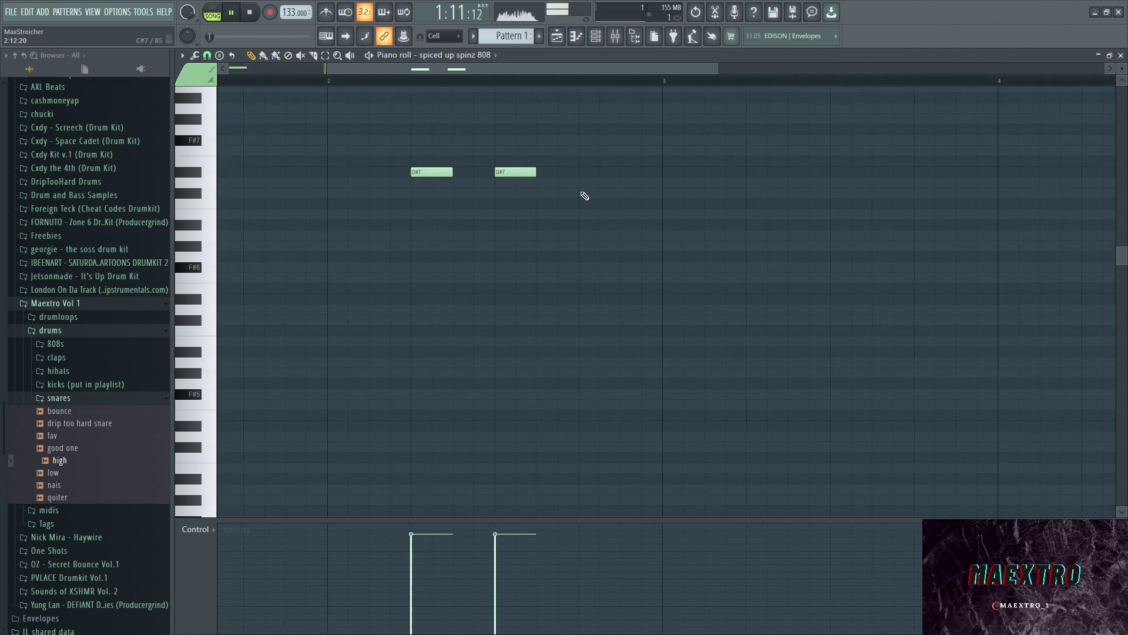
scroll(517, 196, "down", 2)
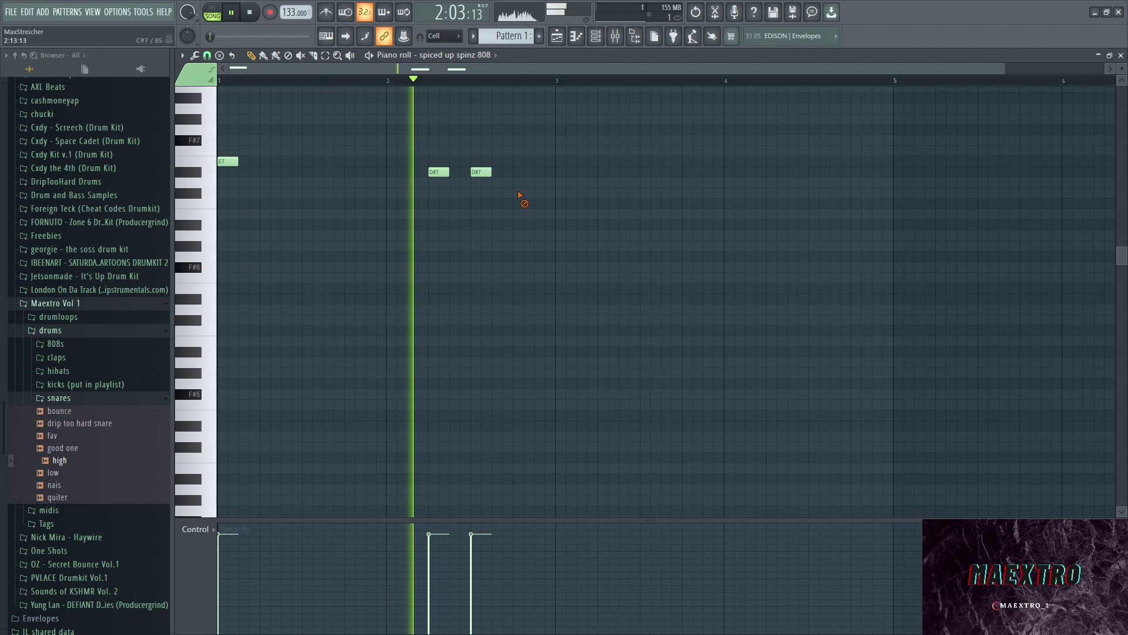
key("space")
- Close the piano roll and look over the 808's sample settings
key("F7")
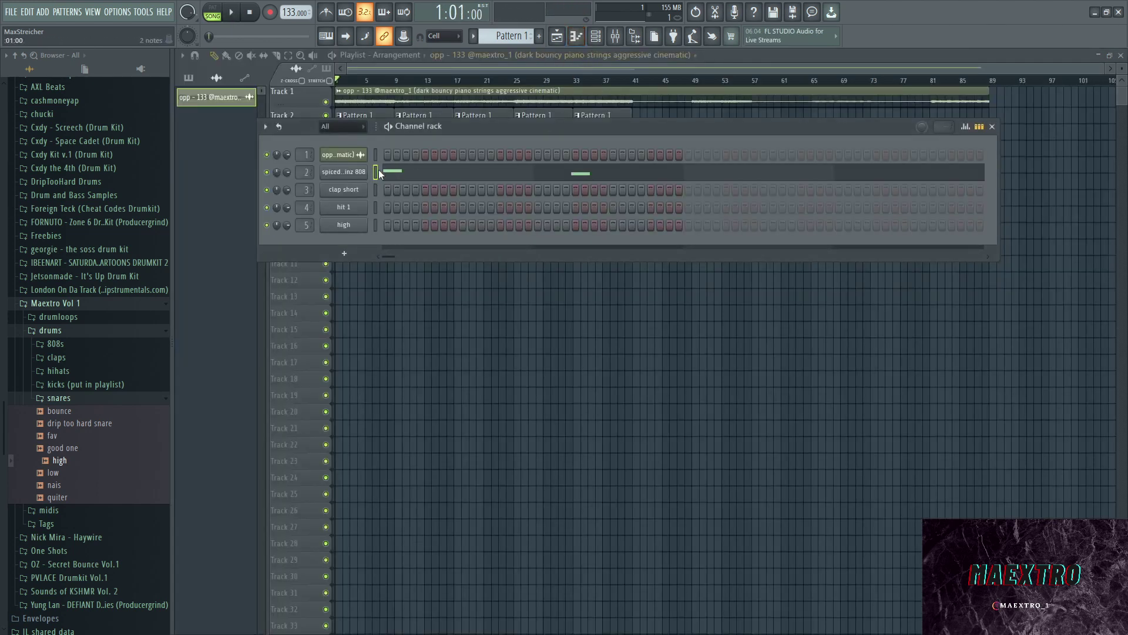
left_click(360, 172)
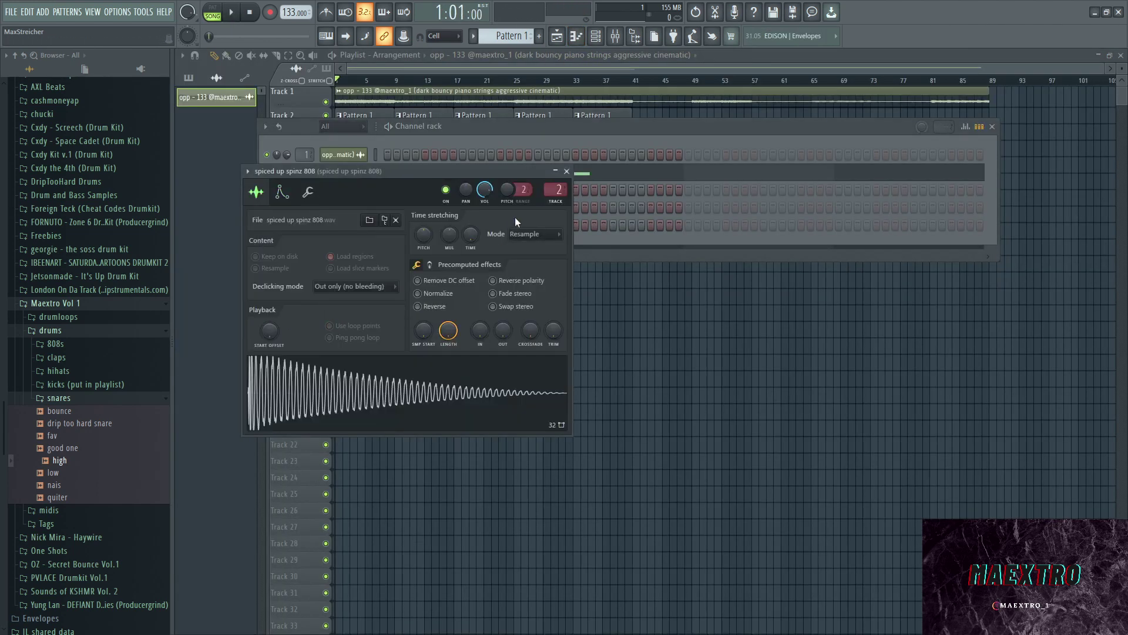
left_click(566, 171)
- Add a second D#7 note to the 808 line while previewing it with playback
key("F7")
key("space")
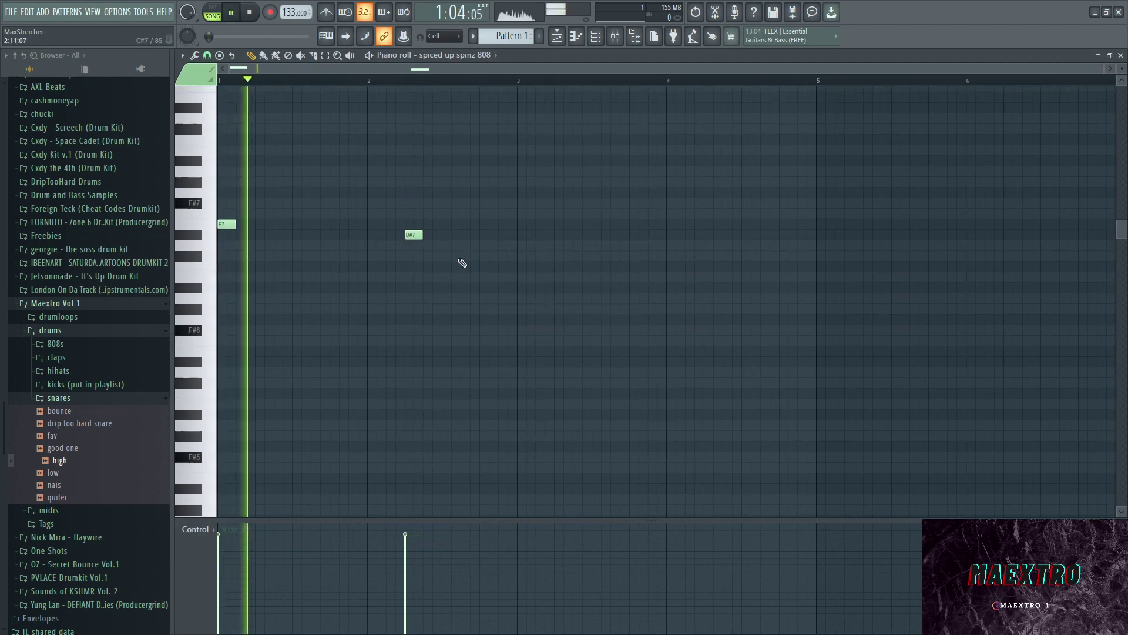
left_click(465, 236)
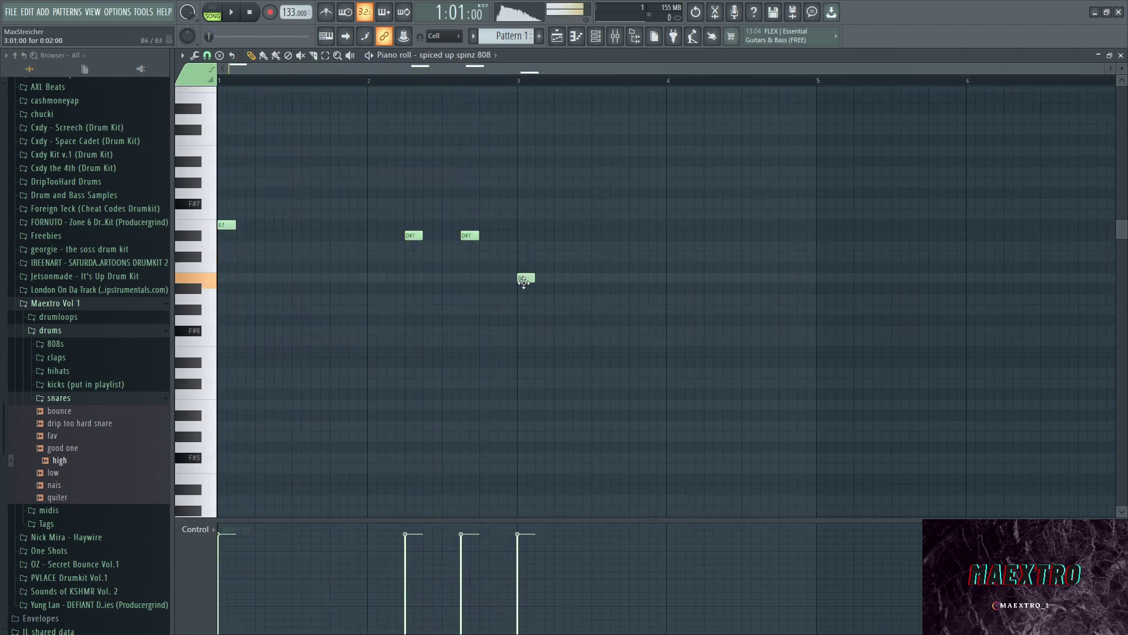
key("space")
scroll(444, 272, "down", 2)
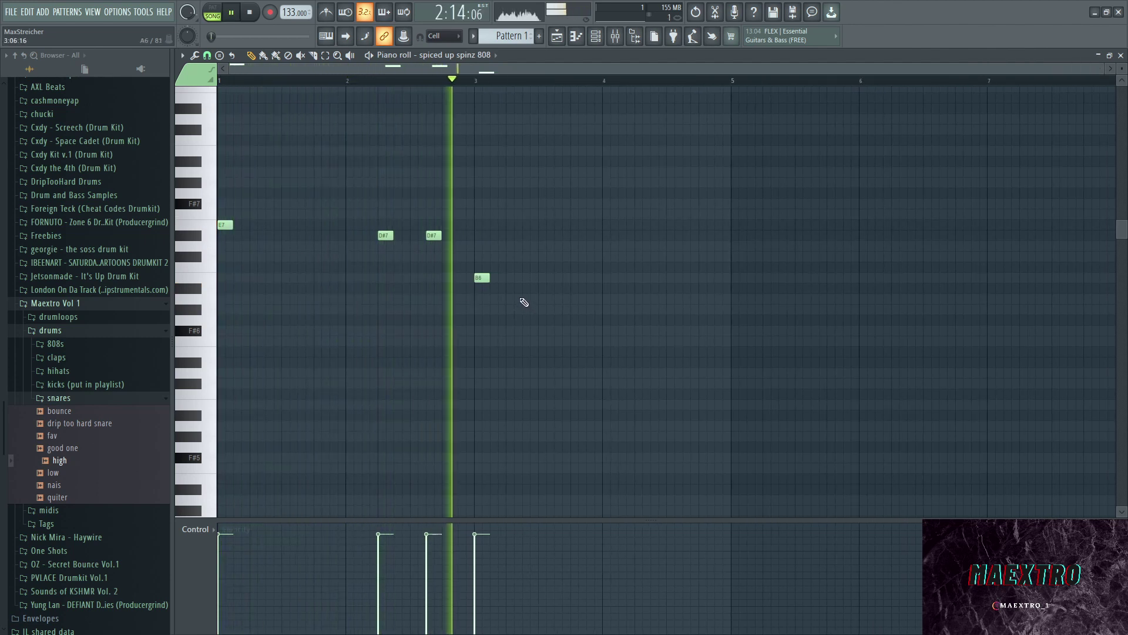
key("space")
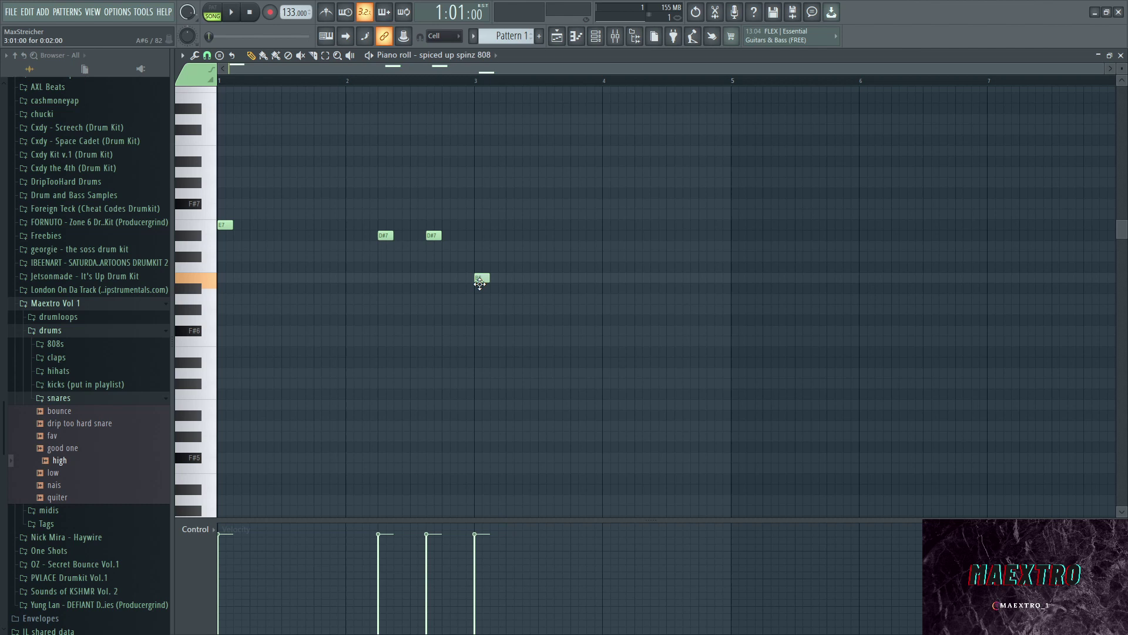
key("space")
- Add second and third B6 notes, make all notes legato, and adjust the short B6 lengths
left_click(543, 278)
scroll(579, 292, "up", 1)
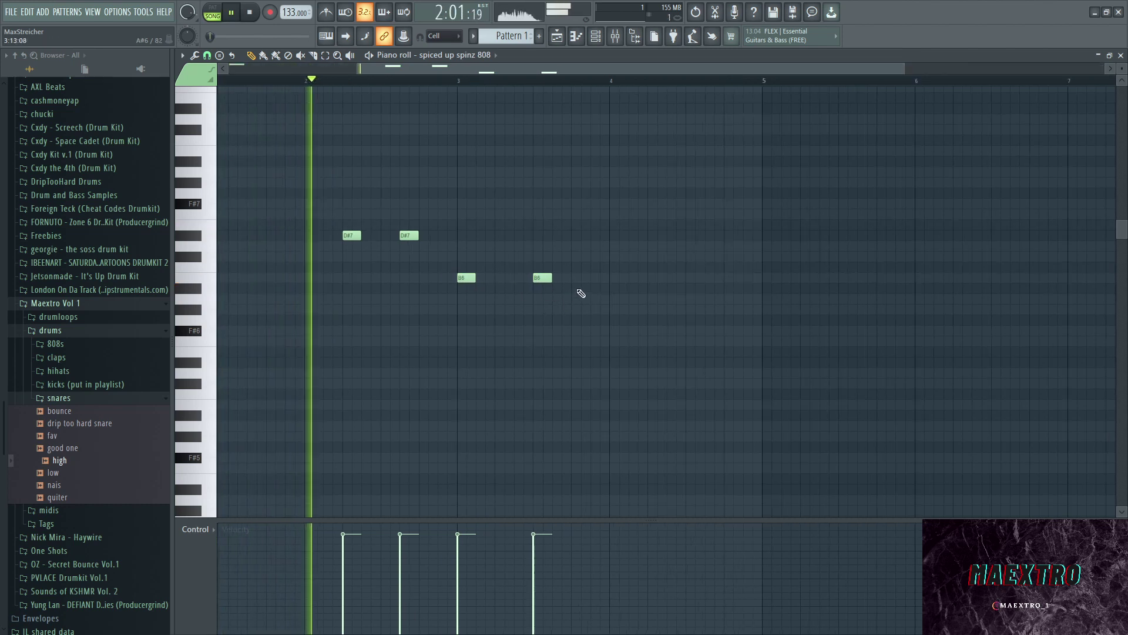
left_click(571, 278)
scroll(577, 297, "down", 2)
key("ctrl+l")
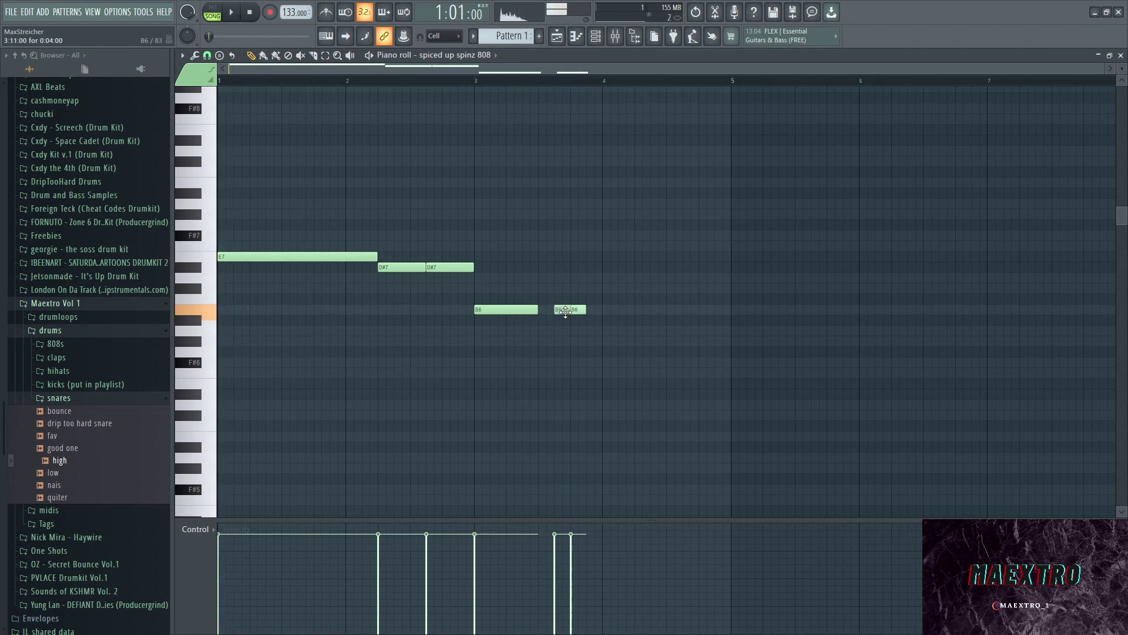
left_click_drag(576, 309, 592, 310)
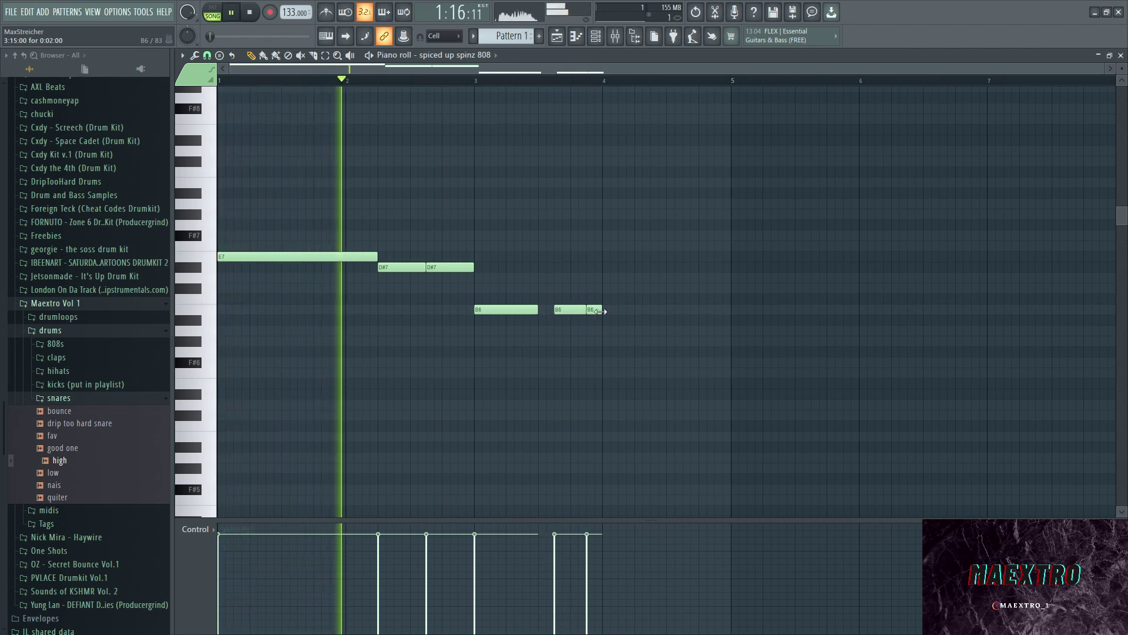
key("ctrl+l")
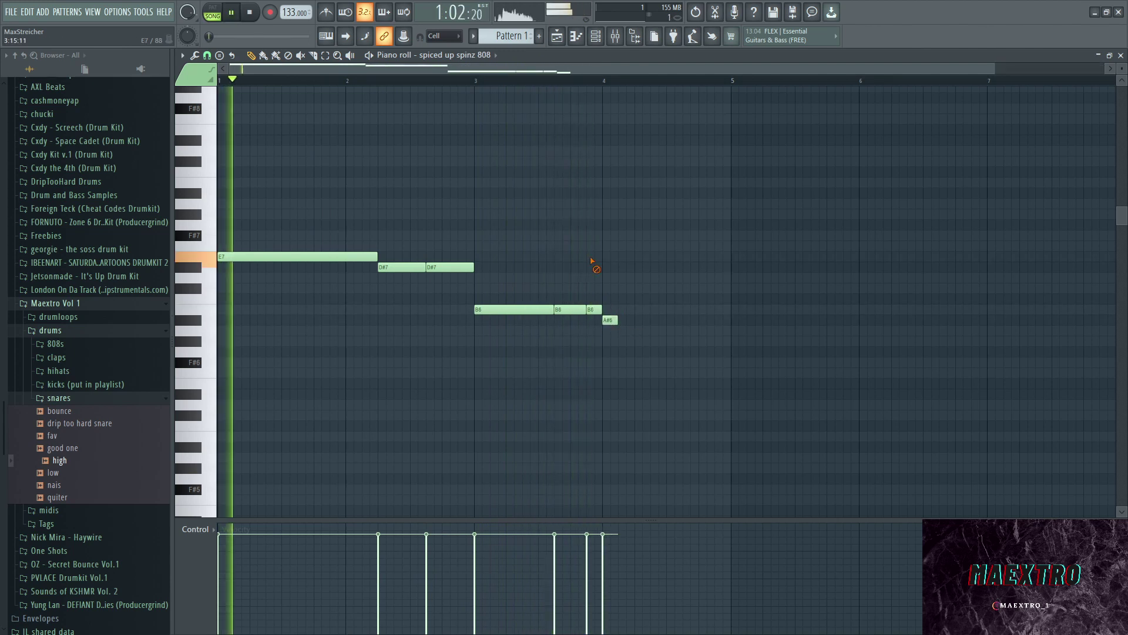
- Transpose the whole 808 line down two octaves so it starts on E5
key("ctrl+Down")
key("ctrl+Down")
key("space")
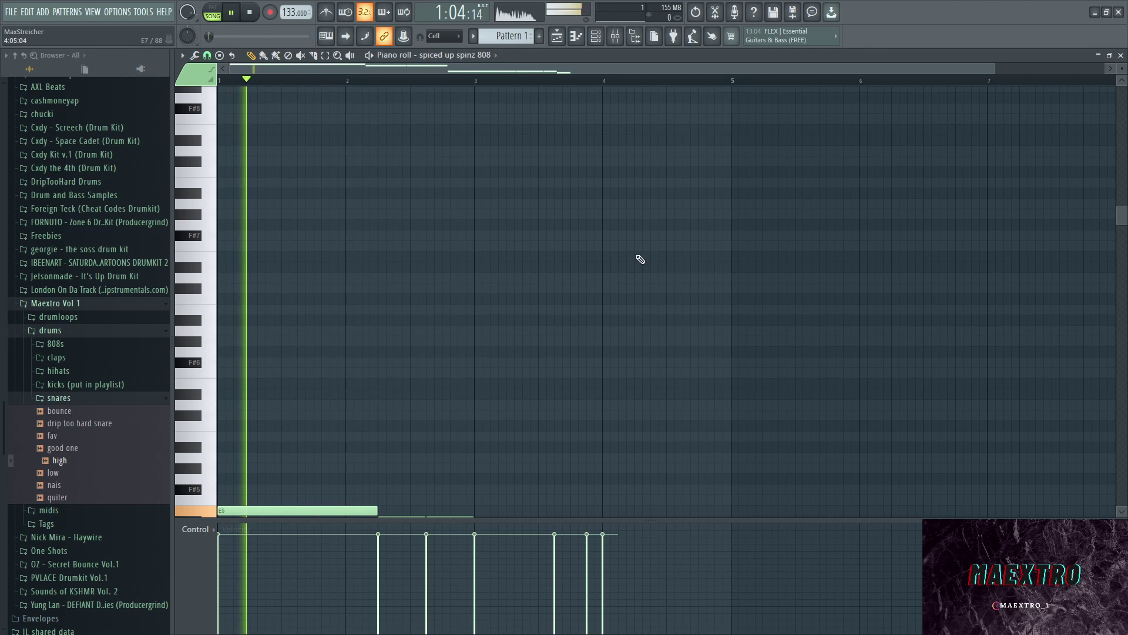
scroll(576, 288, "down", 3)
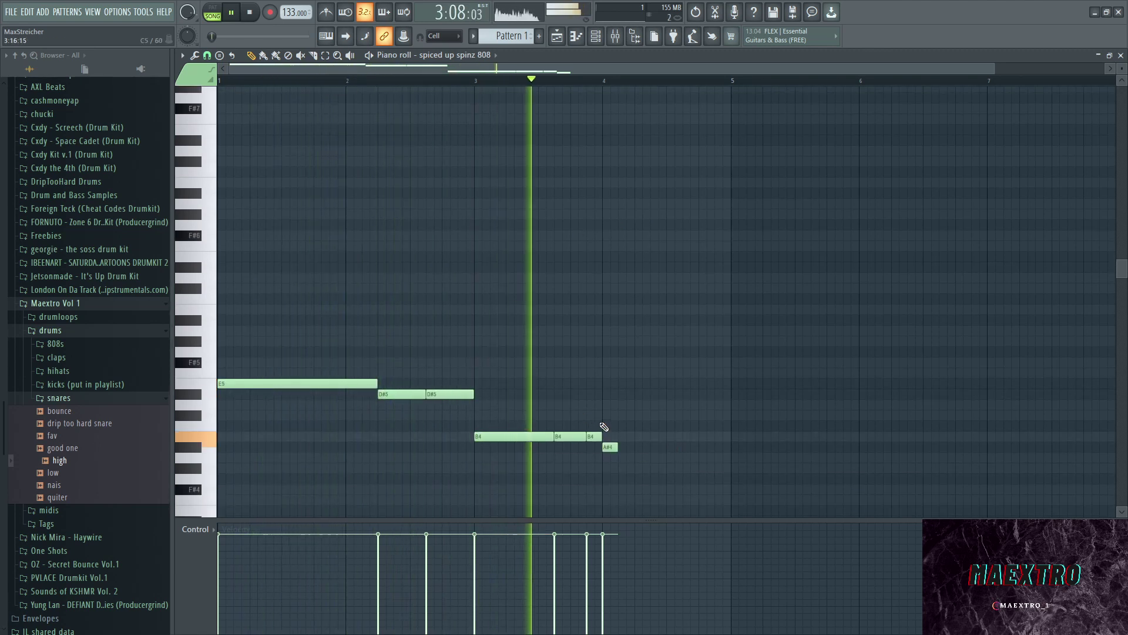
- Draw a run of three C5 notes at the end of the 808 phrase
key("space")
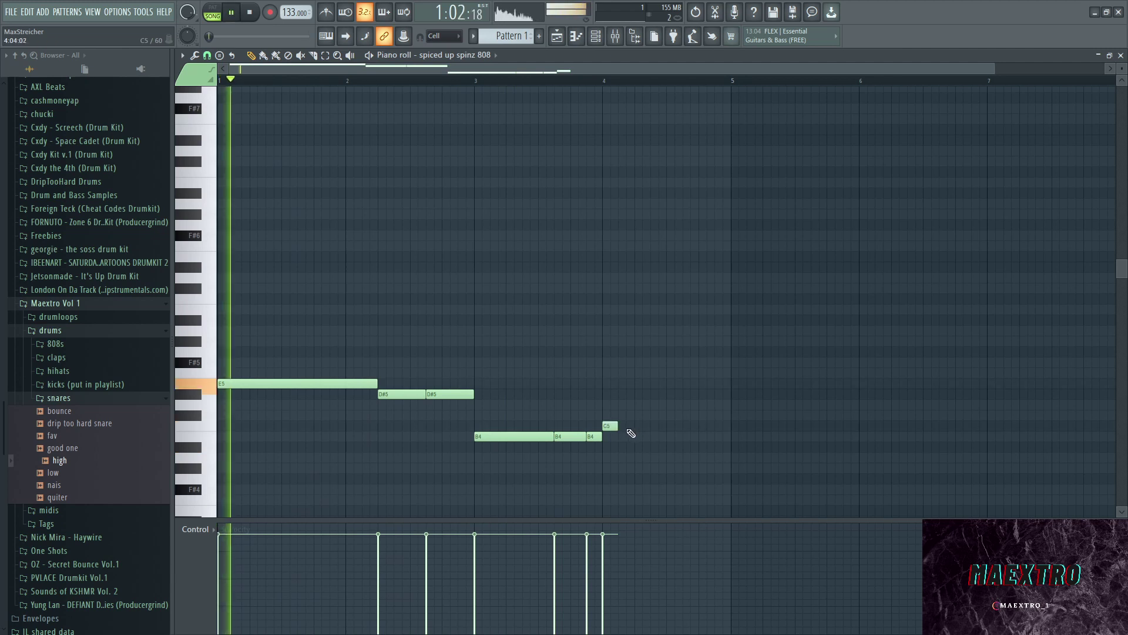
mouse_move(615, 427)
left_mouse_down()
mouse_move(742, 425)
mouse_move(731, 424)
left_mouse_up()
scroll(582, 331, "down", 3)
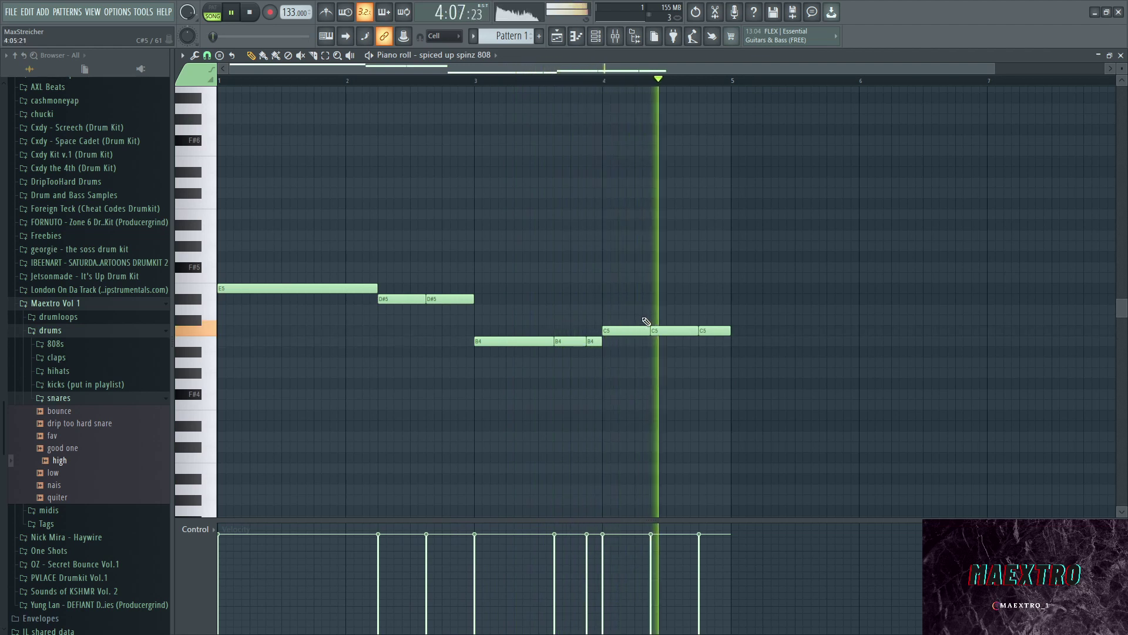
- Duplicate the whole 808 phrase so it repeats from bar 5
key("space")
key("ctrl+b")
scroll(585, 269, "down", 2)
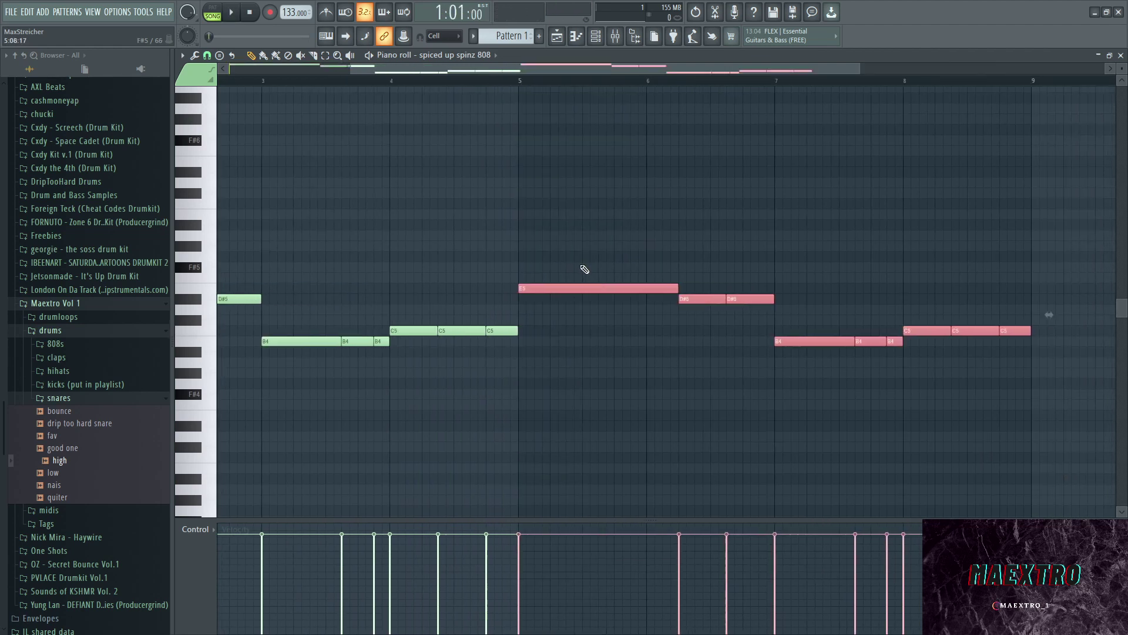
key("ctrl+d")
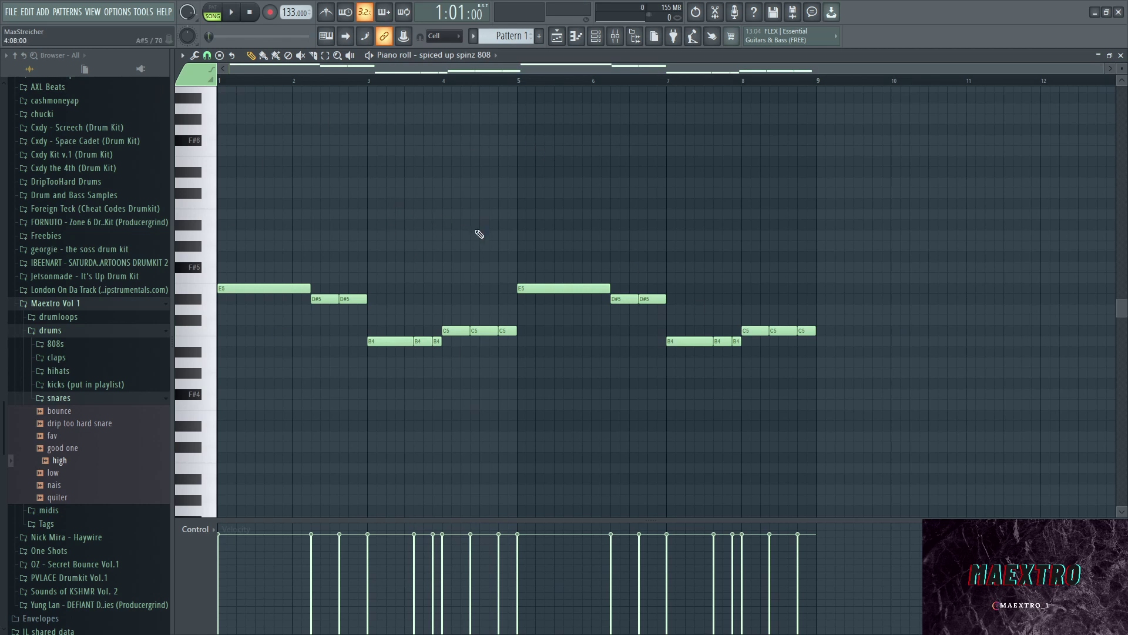
scroll(670, 320, "up", 4)
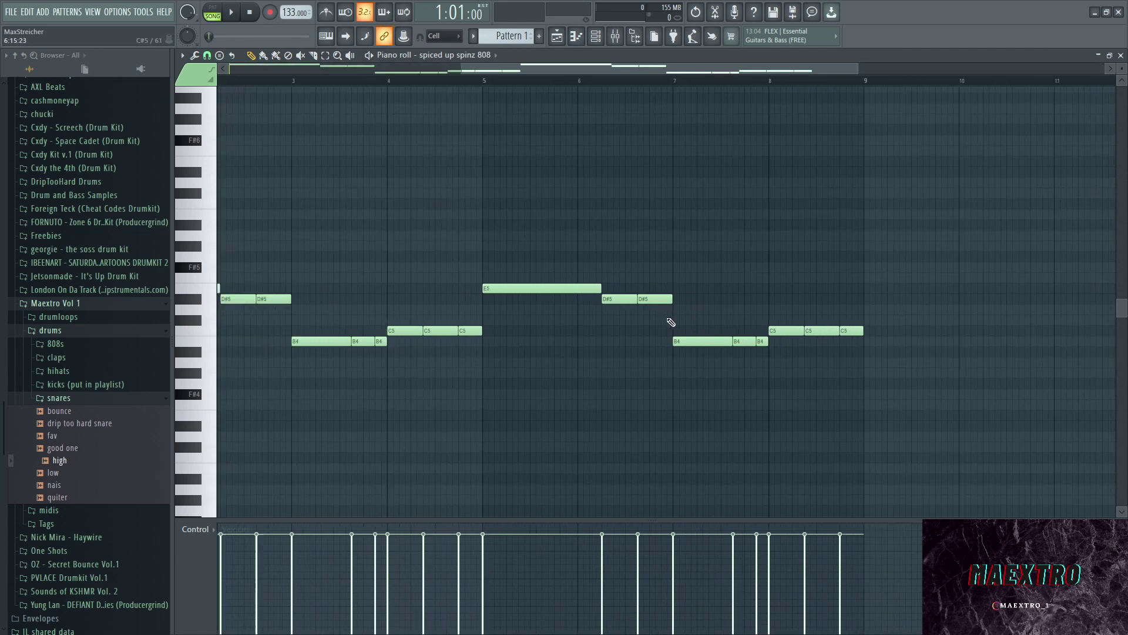
- Add a short D#5 note just before bar 7
left_click(665, 299)
scroll(670, 302, "down", 4)
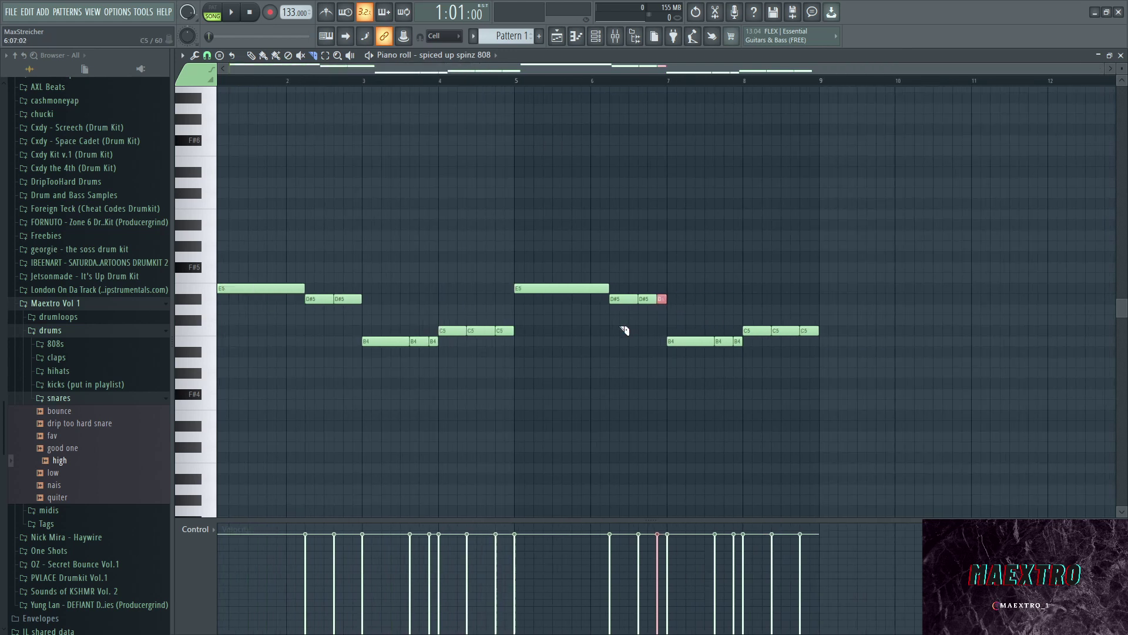
scroll(669, 311, "up", 4)
scroll(645, 317, "down", 4)
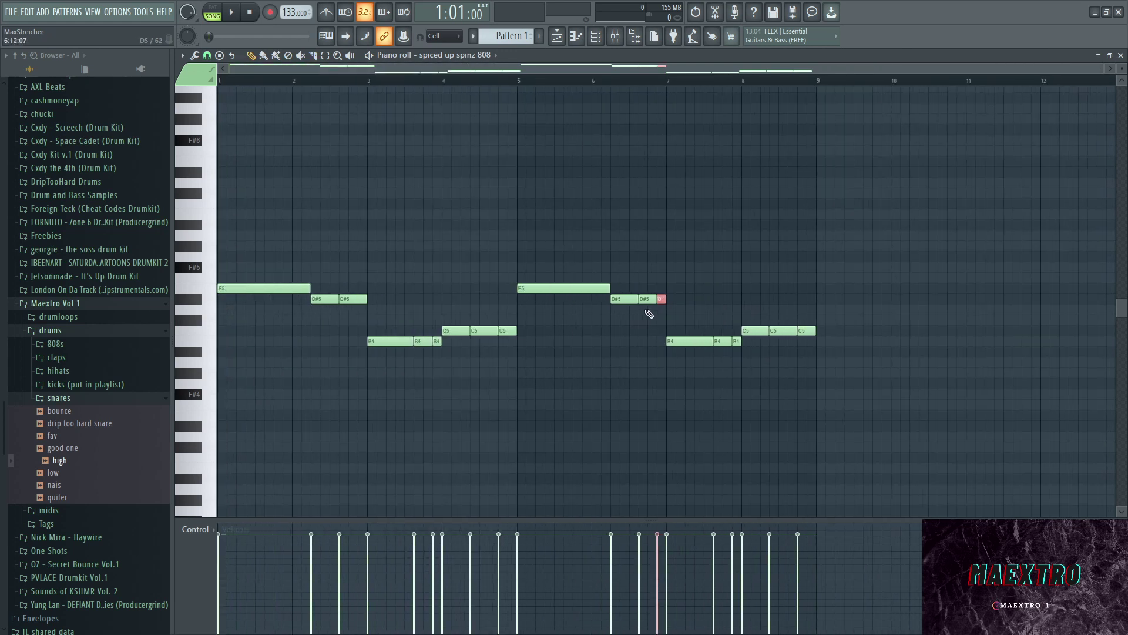
scroll(646, 320, "up", 4)
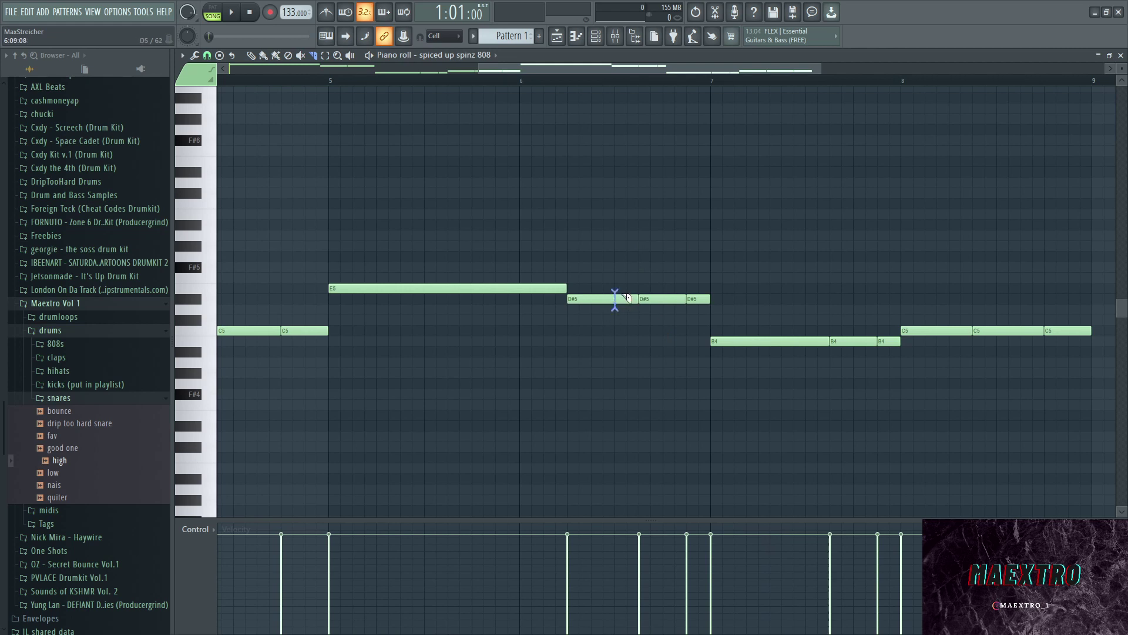
scroll(622, 333, "down", 4)
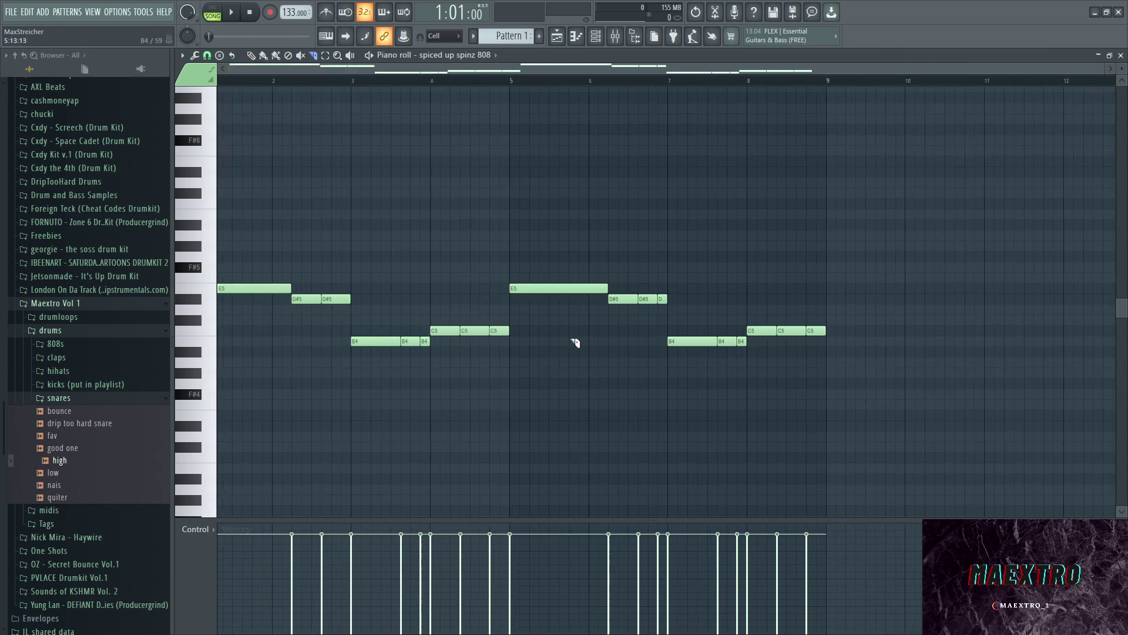
- Load the standard.mid clap pattern from midis > claps onto the clap short channel
left_click(575, 39)
left_click(600, 41)
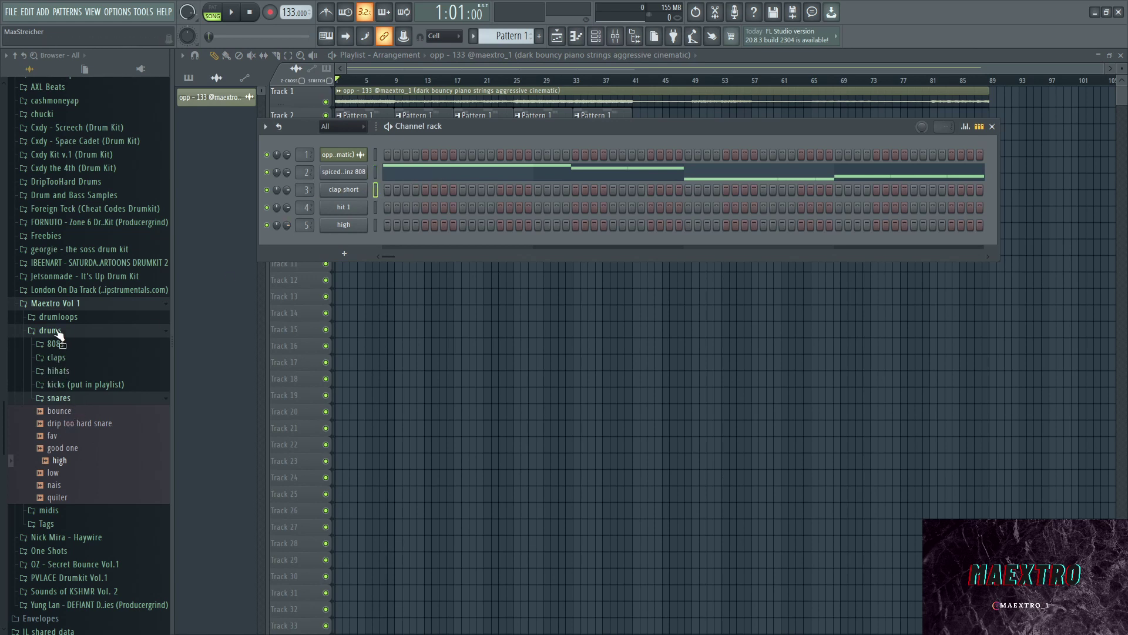
left_click(59, 399)
left_click(117, 414)
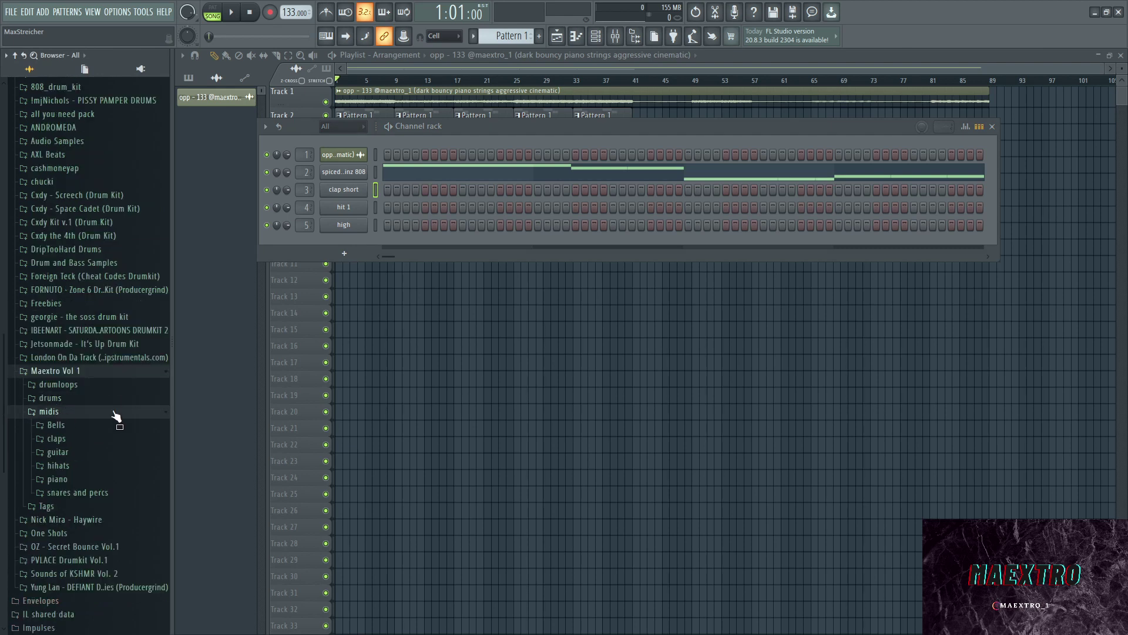
left_click(54, 441)
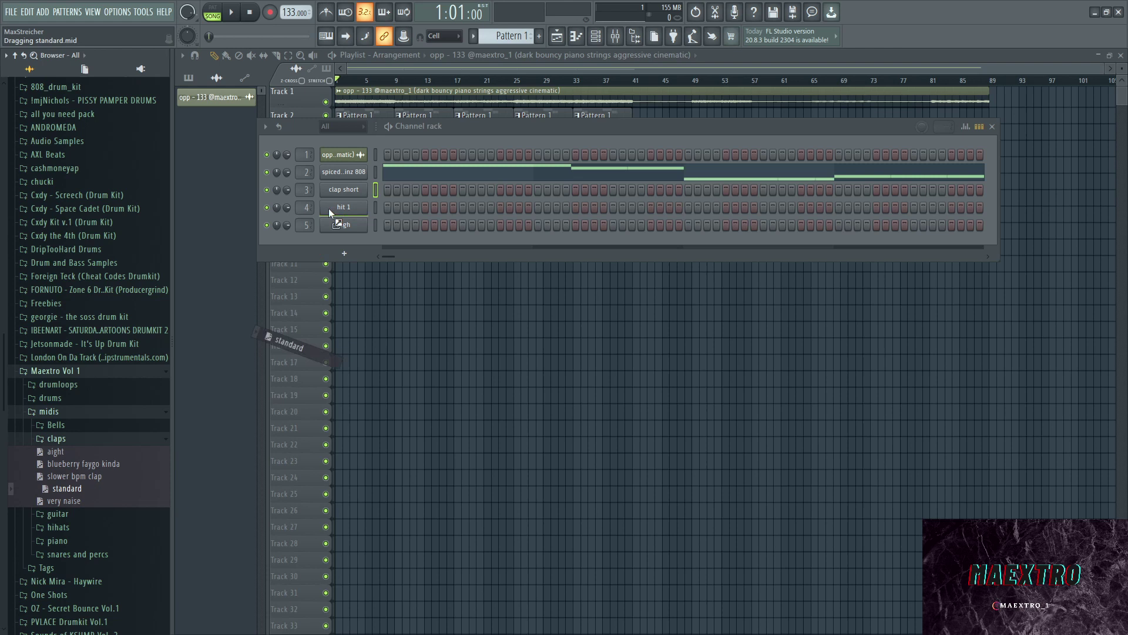
left_click_drag(339, 195, 342, 192)
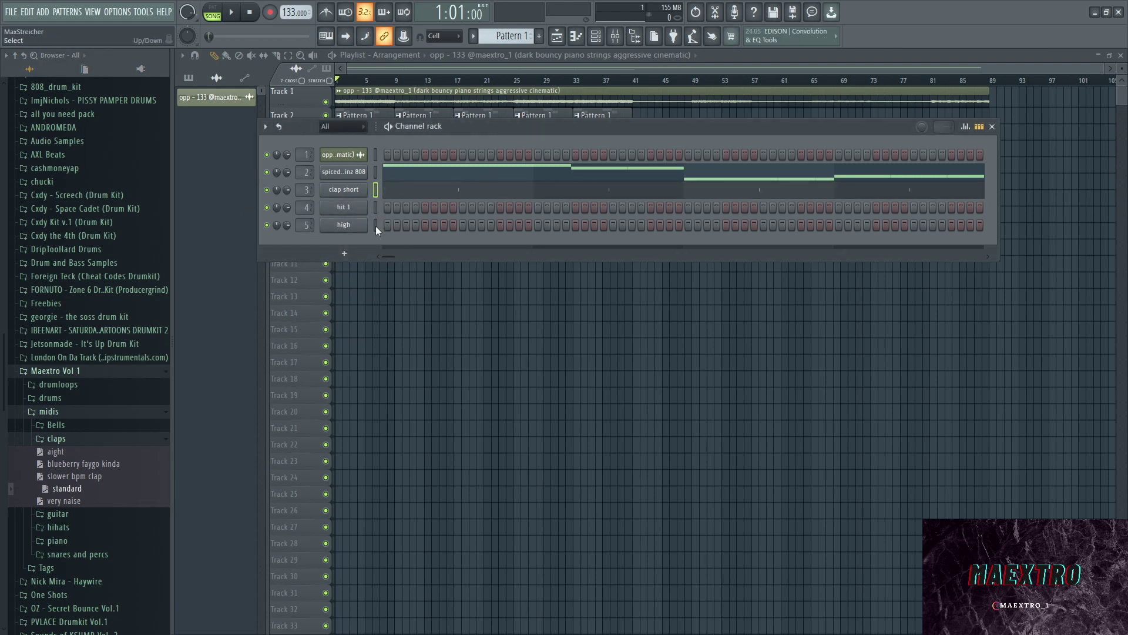
- Collapse the claps folder and show the hihats MIDI folder's files
left_click(100, 442)
left_click(71, 466)
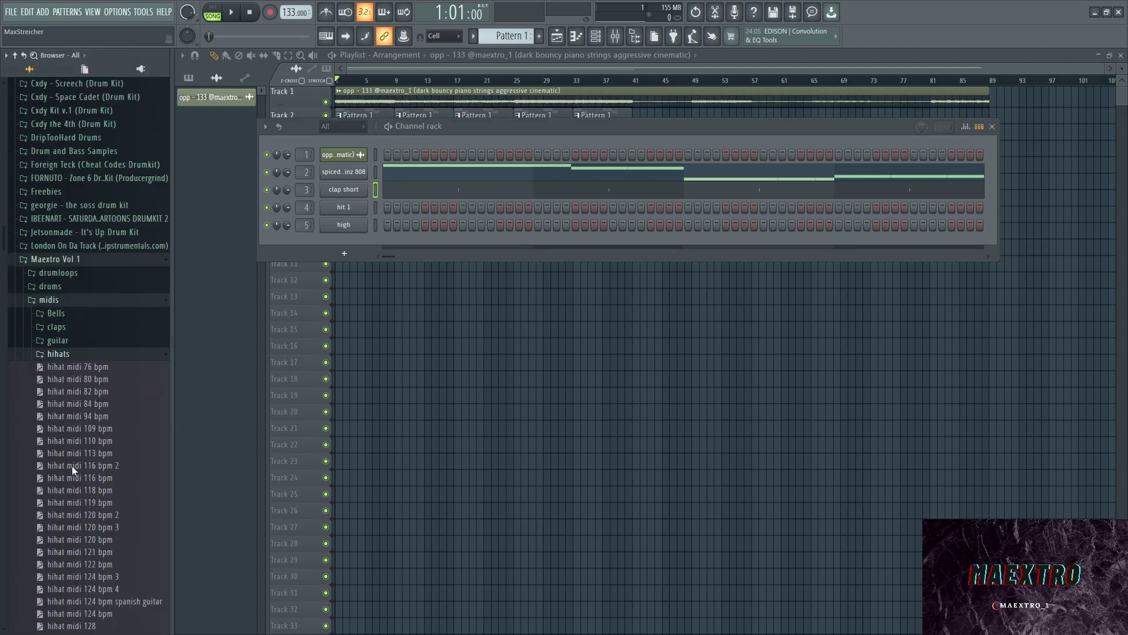
scroll(71, 466, "down", 6)
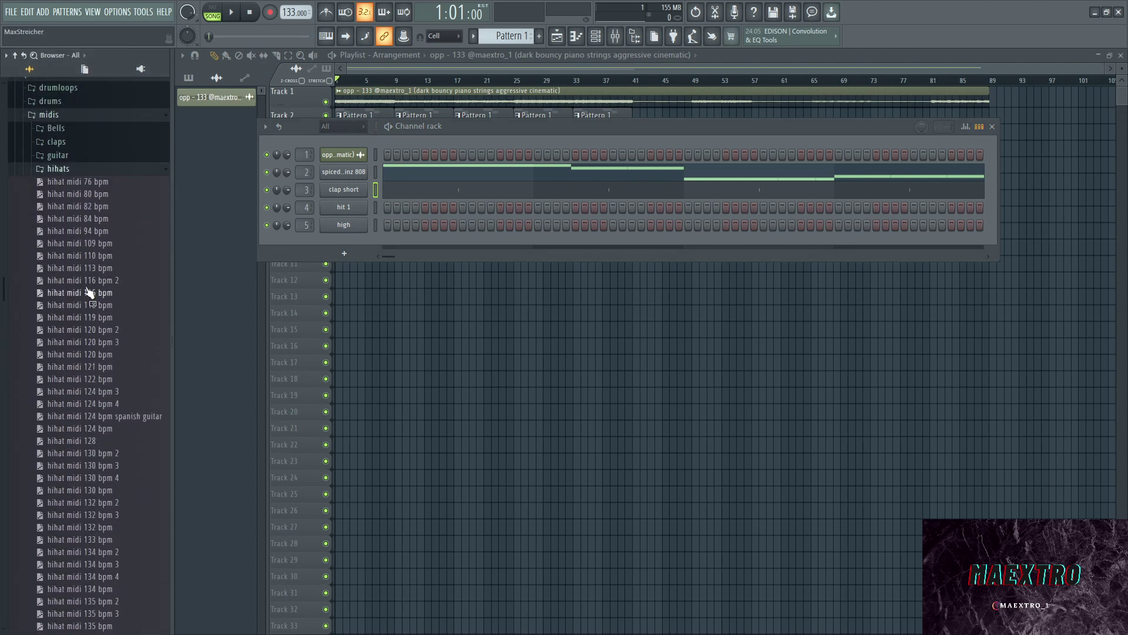
scroll(99, 332, "down", 8)
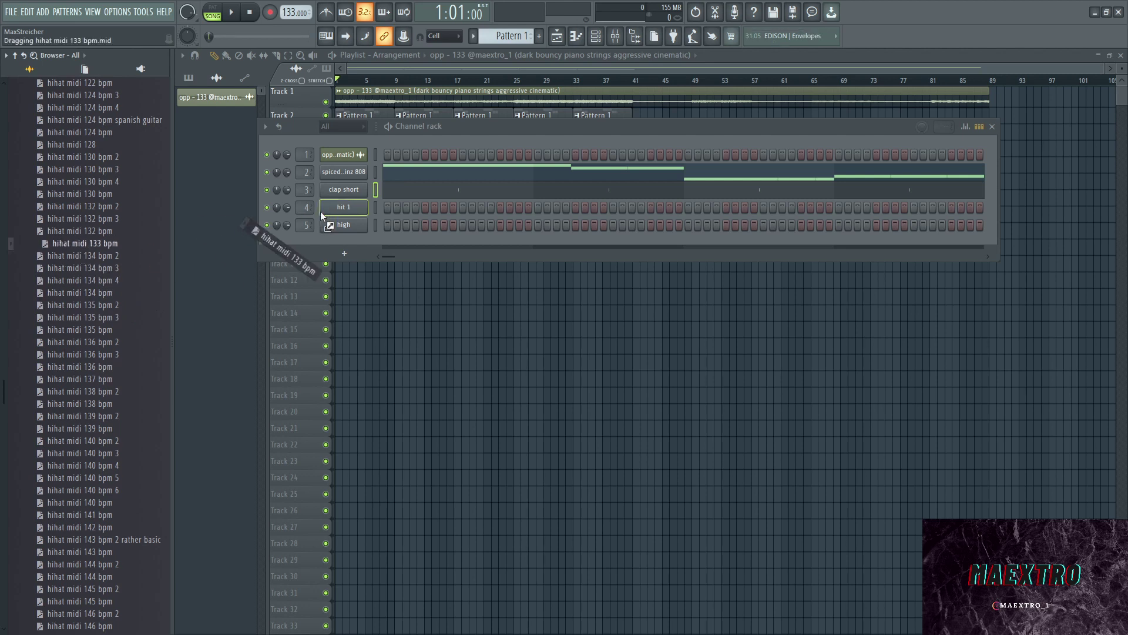
- Audition the hihat midi 133 bpm, 134 bpm 2 and 134 bpm 4 patterns on hit 1
left_click_drag(322, 215, 324, 211)
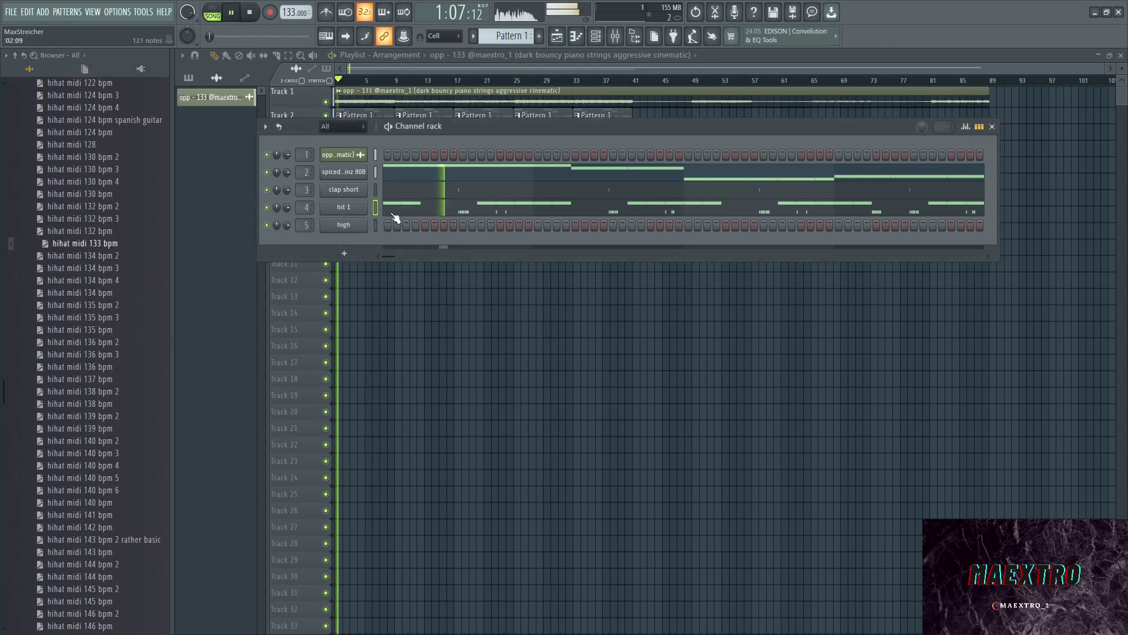
left_click(99, 257)
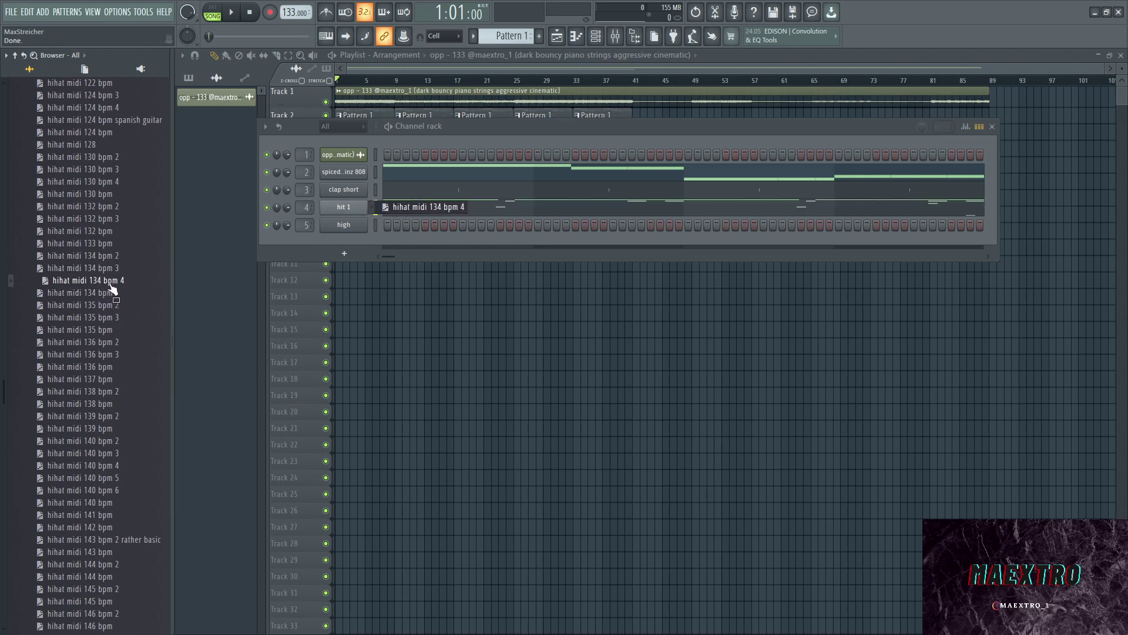
left_click_drag(454, 231, 505, 209)
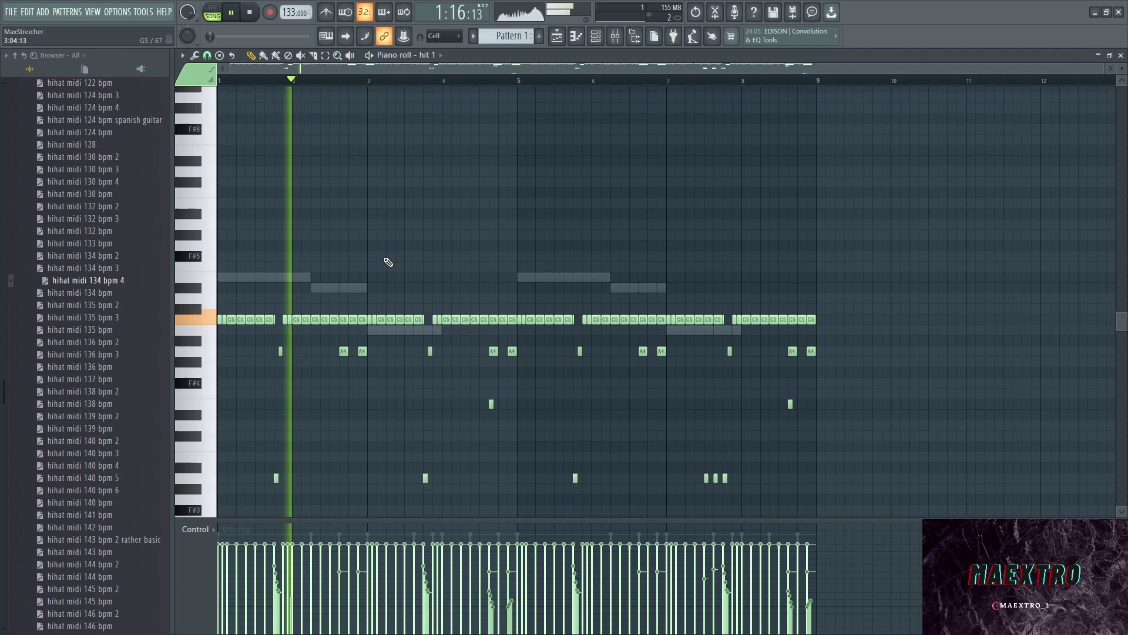
scroll(386, 261, "down", 3)
left_click_drag(88, 292, 103, 372)
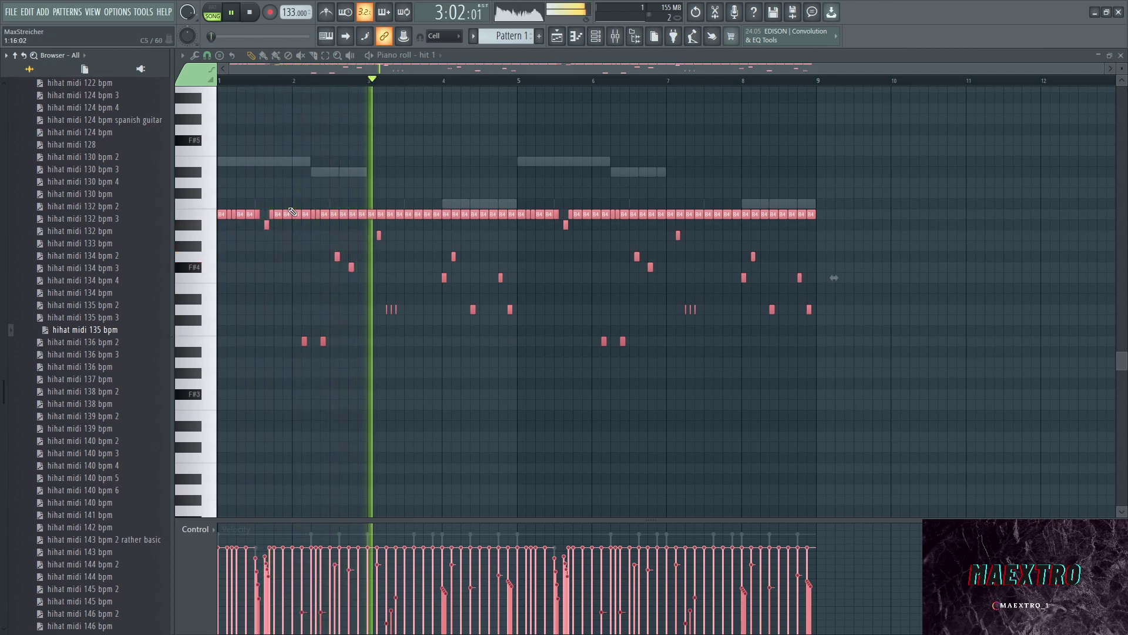
left_click(430, 169)
key("space")
scroll(105, 276, "up", 2)
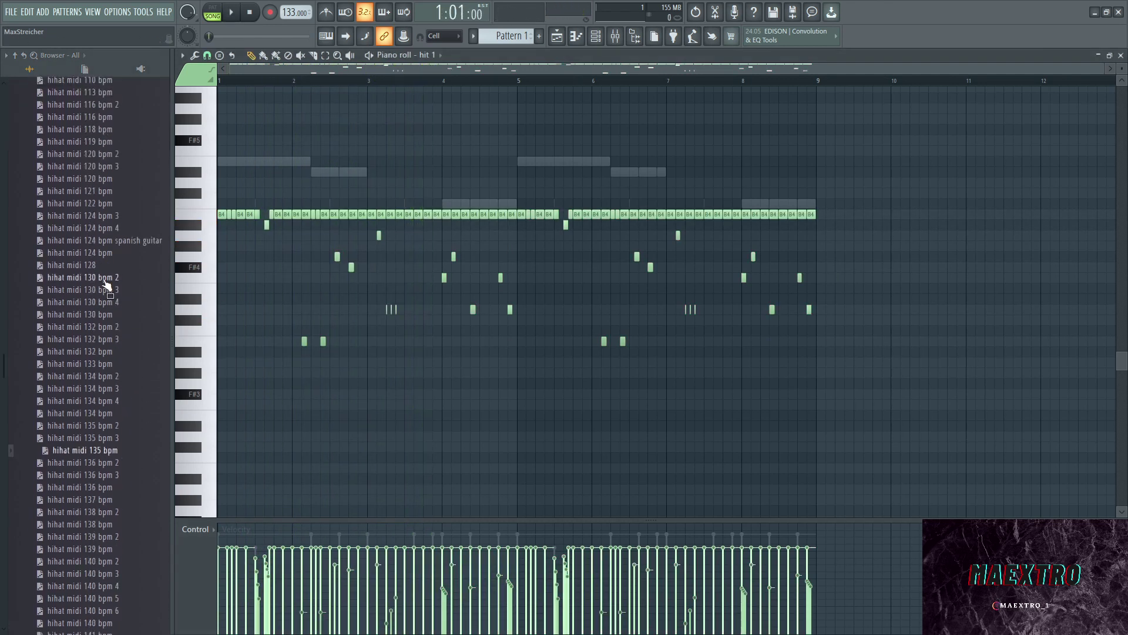
- Try the hihat midi 132 bpm 3 pattern in hit 1's piano roll
left_click(107, 296)
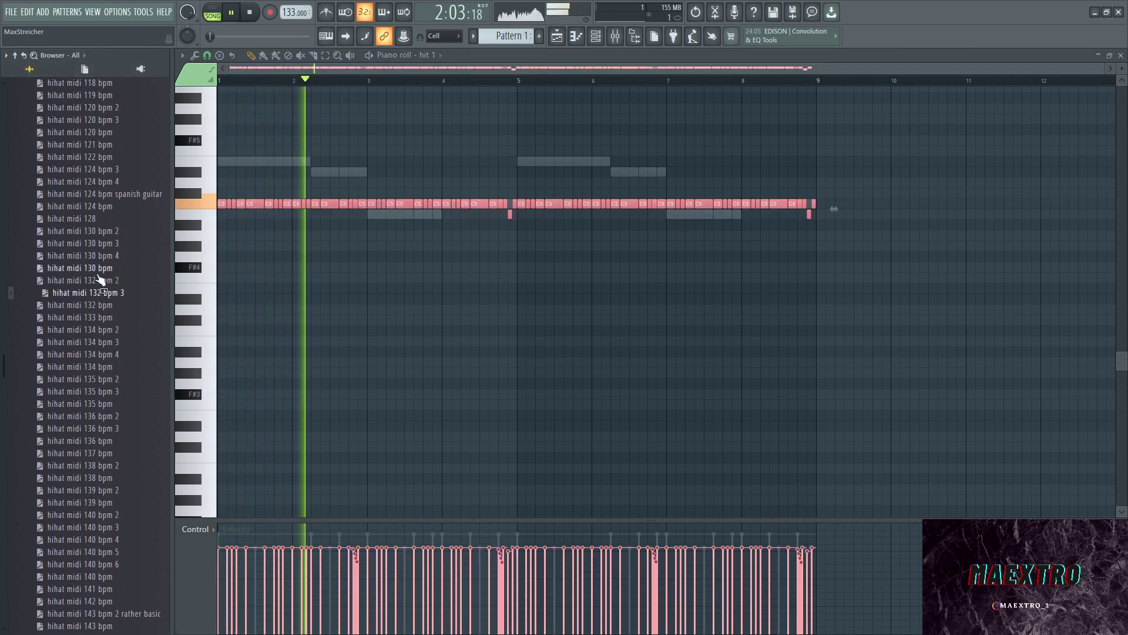
left_click(529, 104)
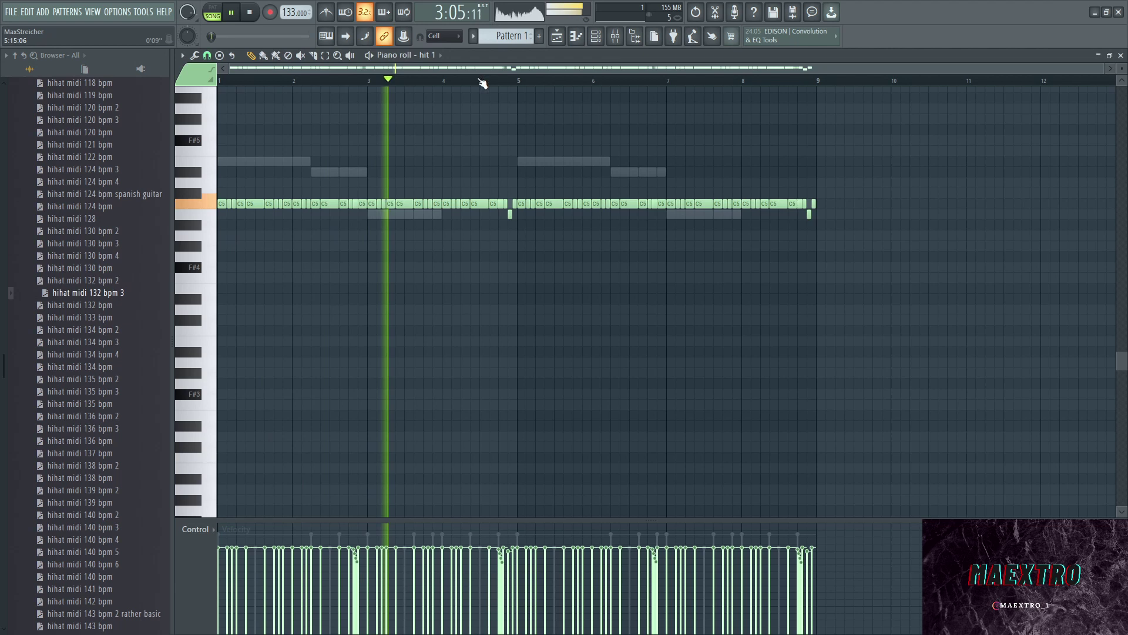
key("ctrl+a")
key("ctrl+d")
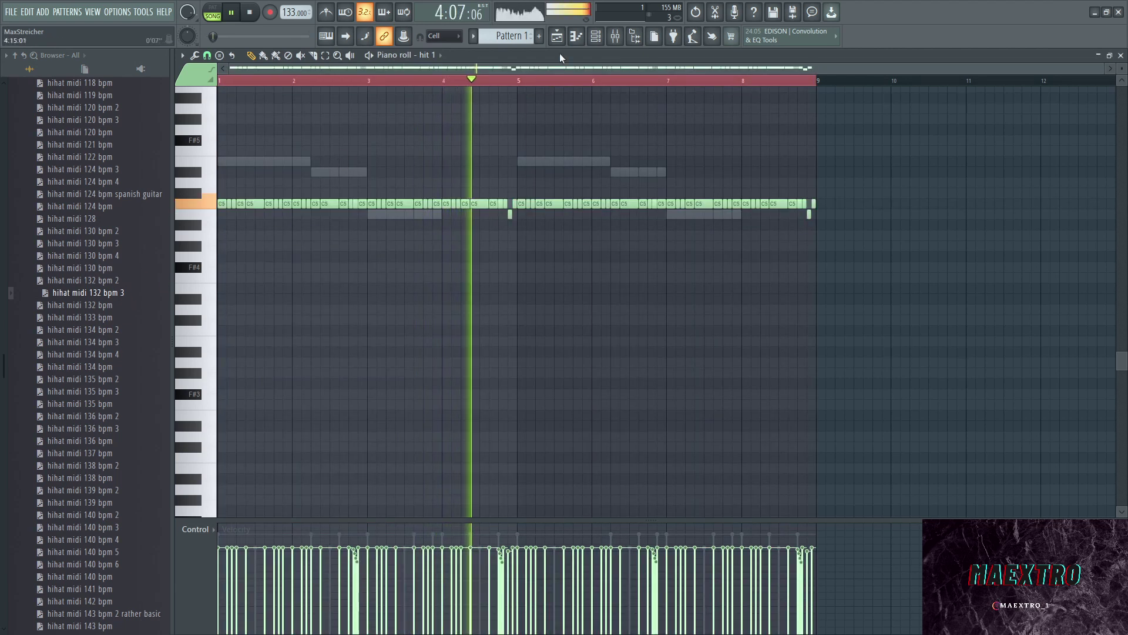
scroll(117, 338, "down", 10)
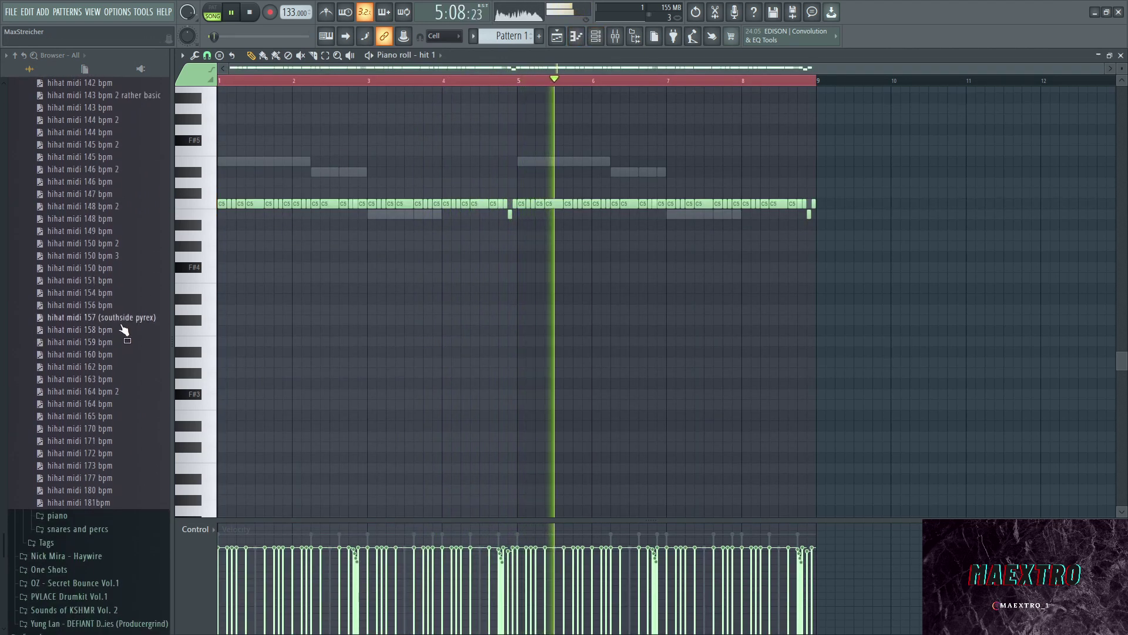
- Replace the notes with hihat midi 157 (southside pyrex) and duplicate it through bar 9
left_click_drag(123, 330, 373, 204)
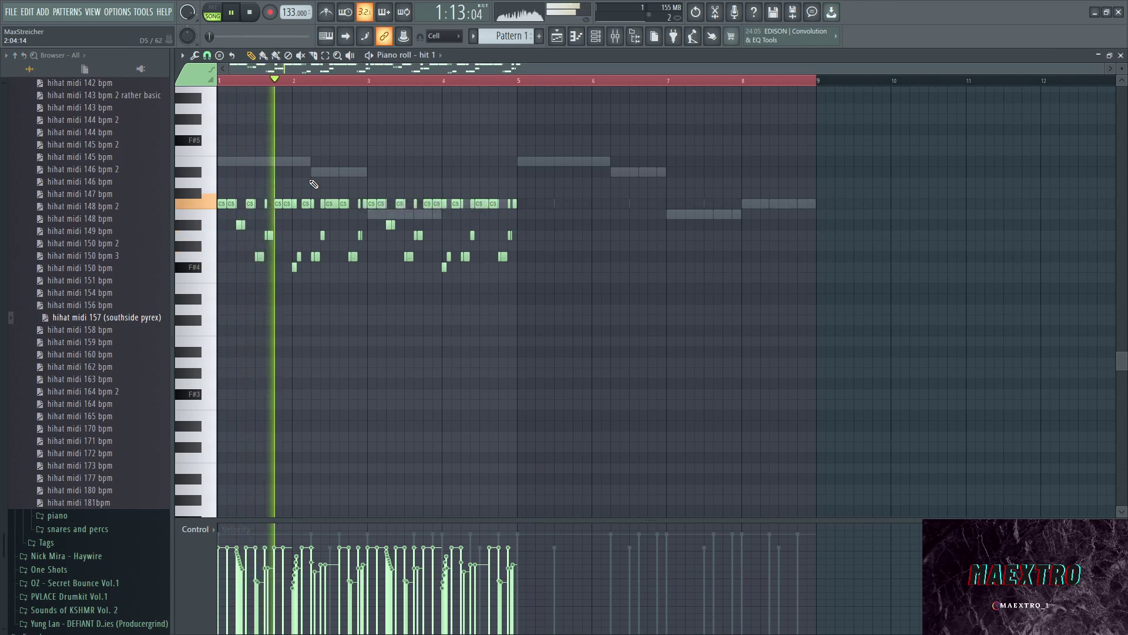
key("ctrl+a")
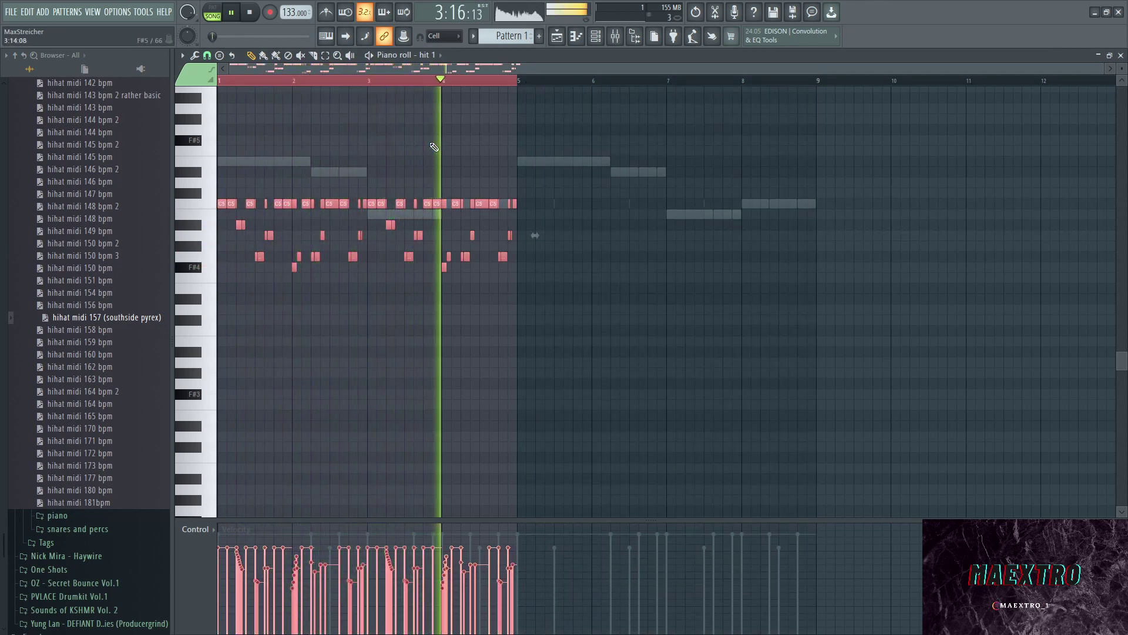
key("ctrl+b")
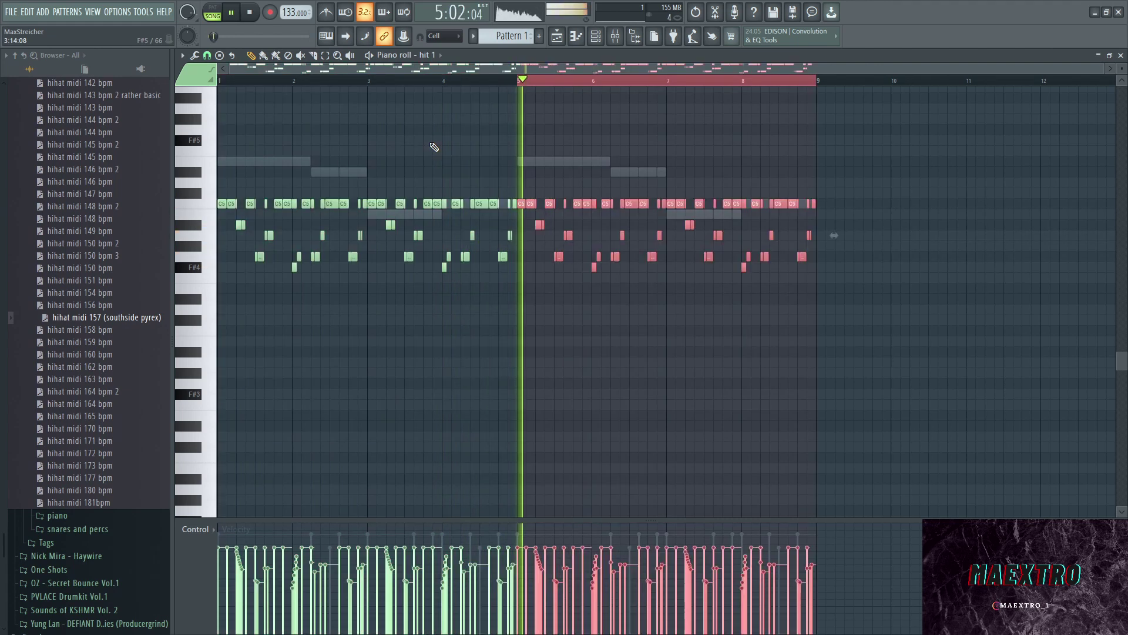
key("ctrl+a")
key("ctrl+d")
key("F6")
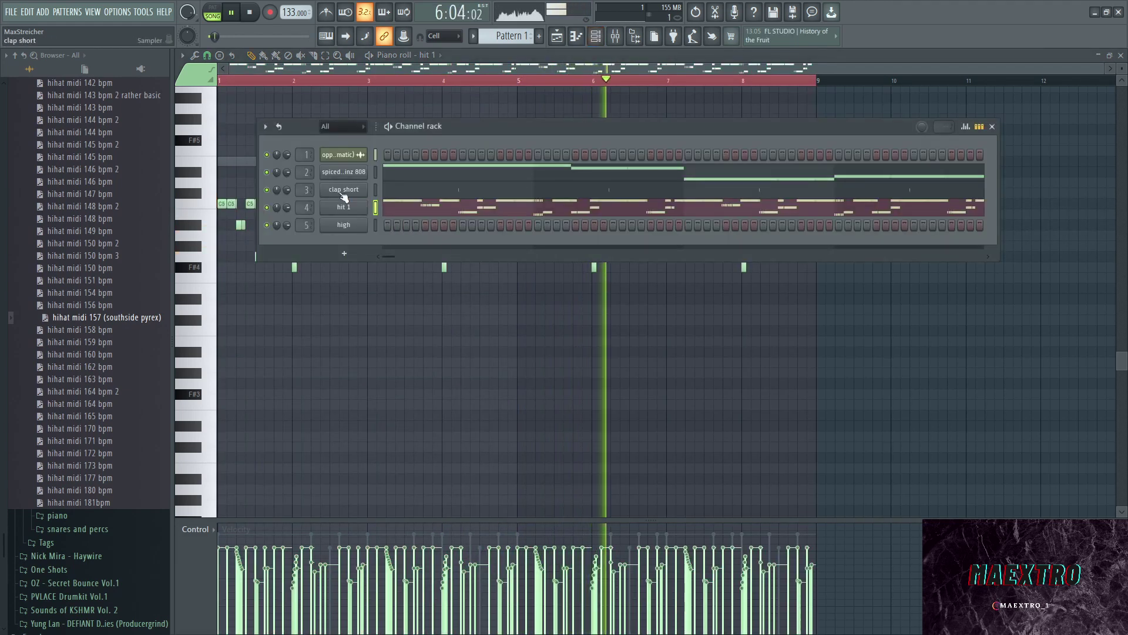
- Adjust the clap short channel's volume and expand the snares and percs folder
left_click_drag(286, 190, 287, 216)
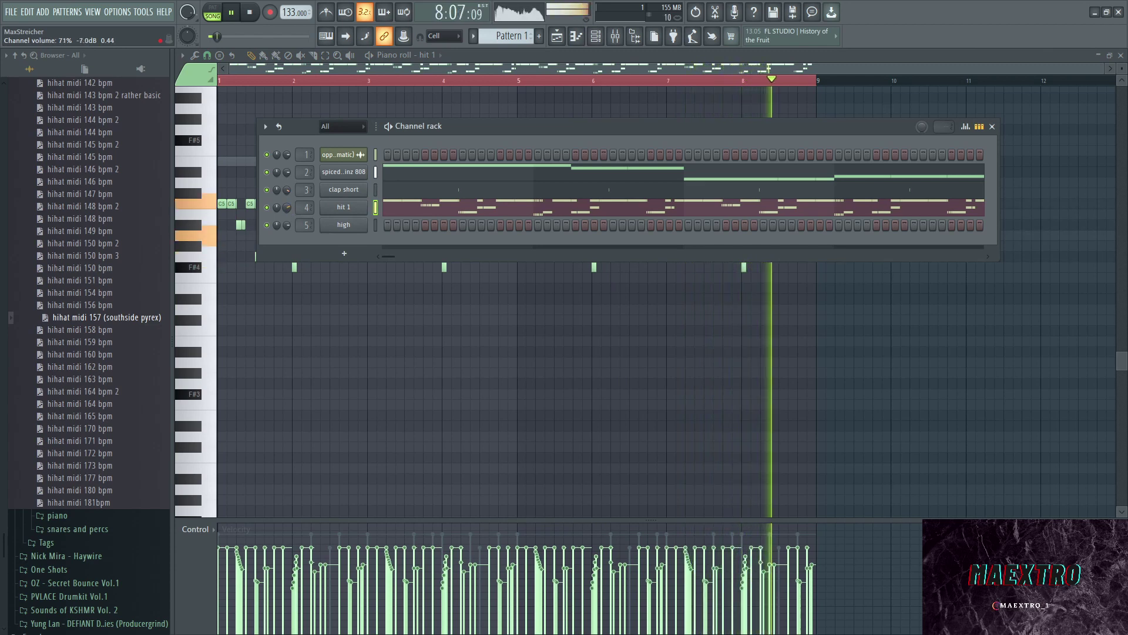
scroll(63, 348, "down", 5)
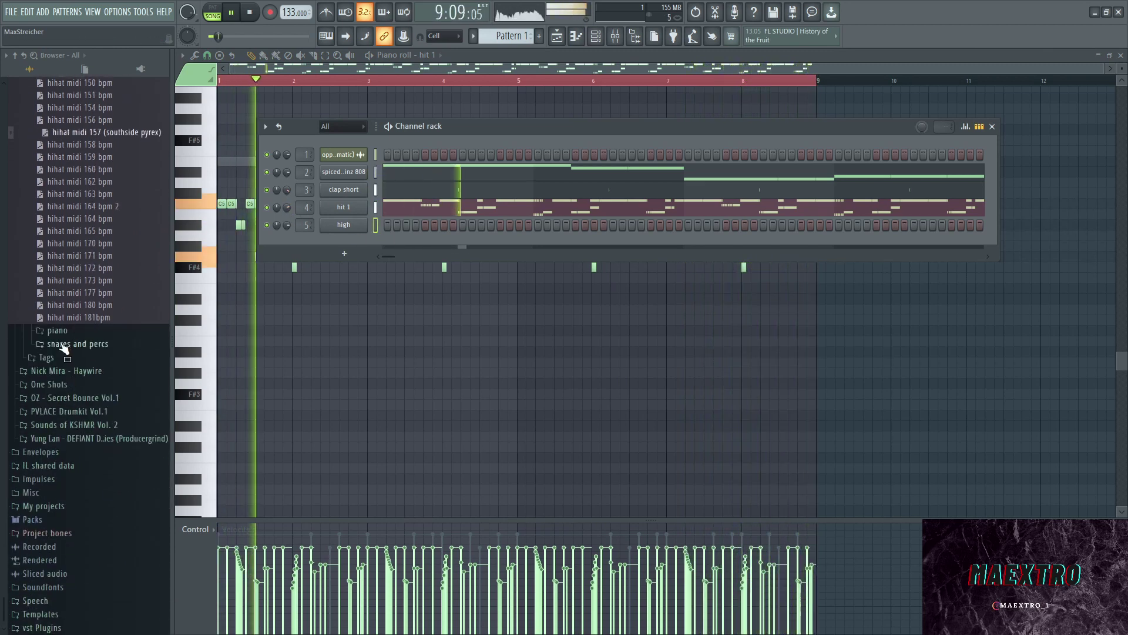
left_click(62, 345)
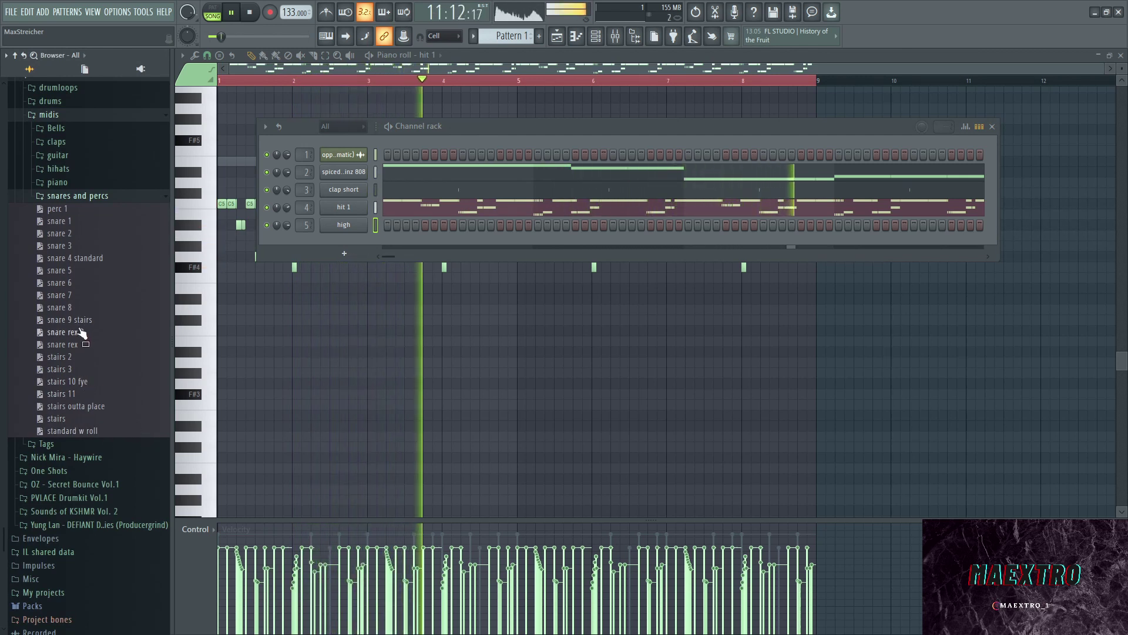
- Load snare rex 2 onto the high channel and review its notes near bar 5
left_click_drag(82, 332, 329, 236)
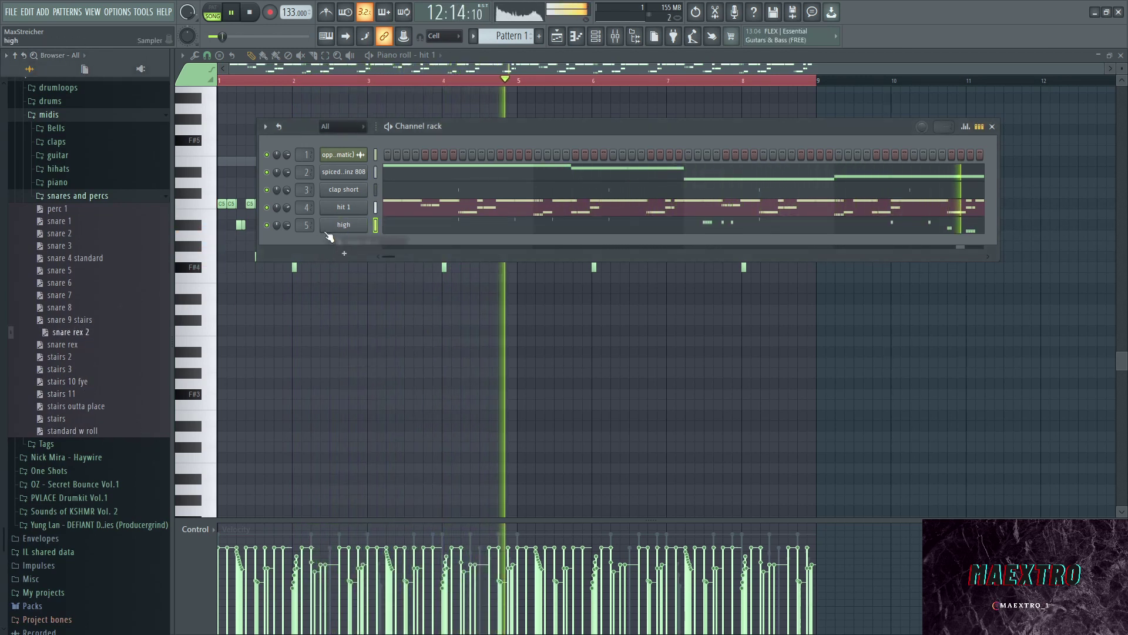
left_click(411, 231)
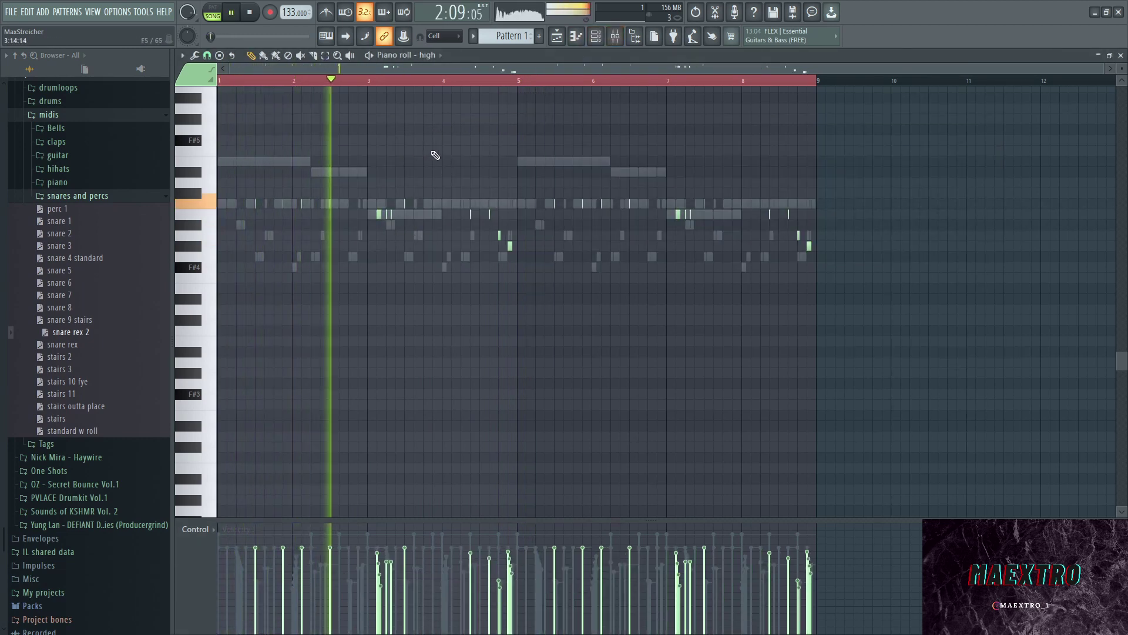
scroll(450, 235, "up", 2)
scroll(458, 235, "down", 2)
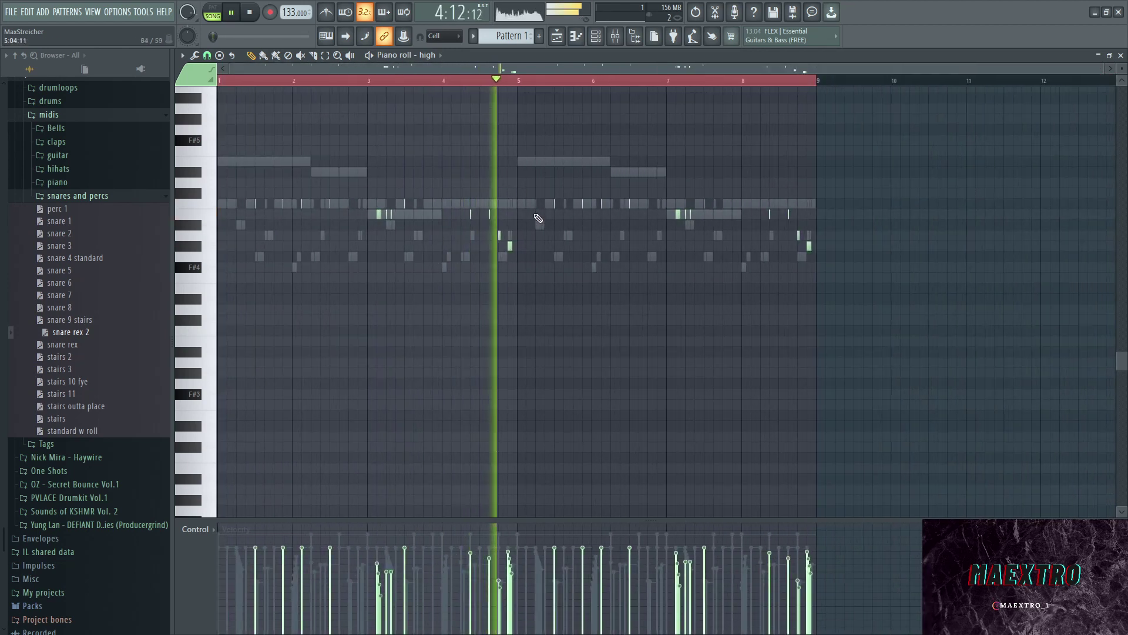
left_click_drag(533, 272, 495, 239)
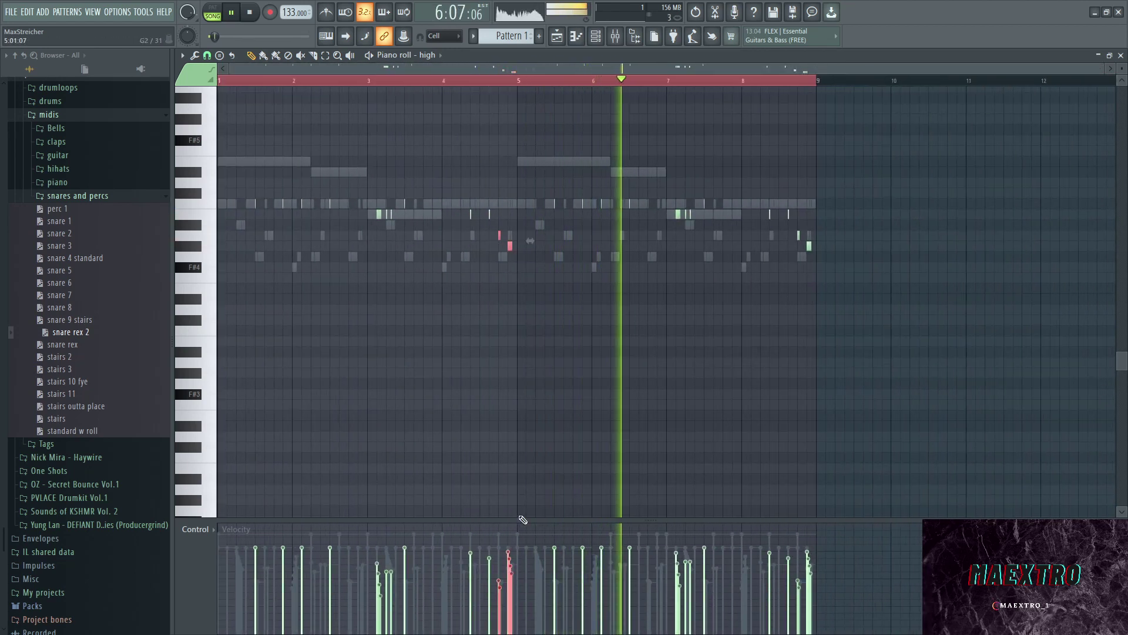
left_click_drag(529, 292, 547, 313)
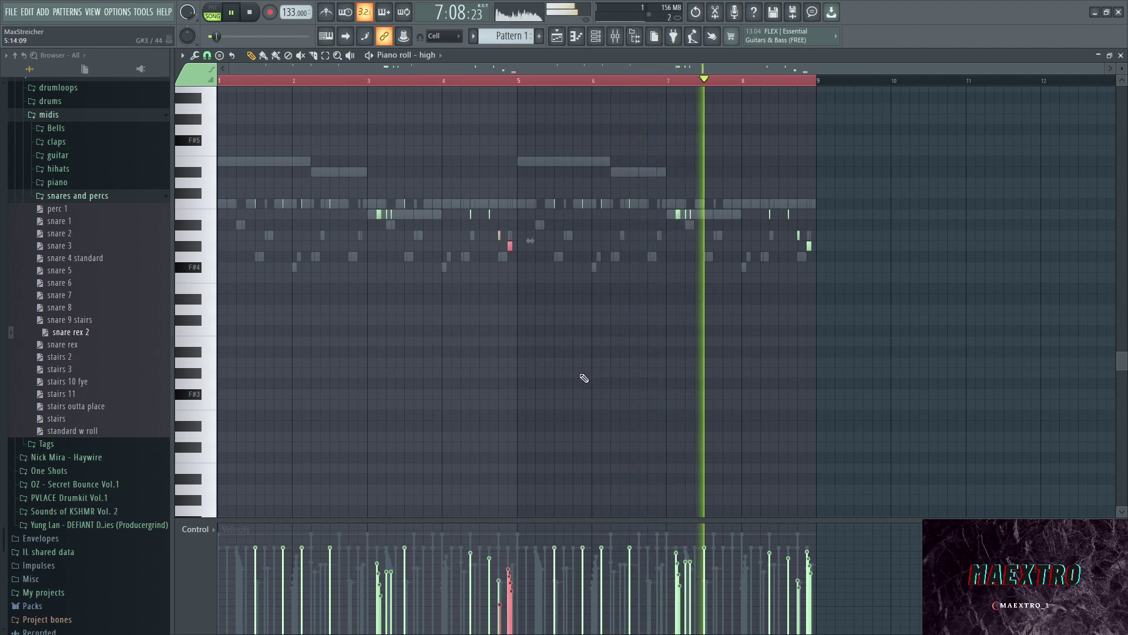
key("space")
- Open hit 1's piano roll and collapse the snares and percs, midis and Maextro Vol 1 folders
left_click(557, 42)
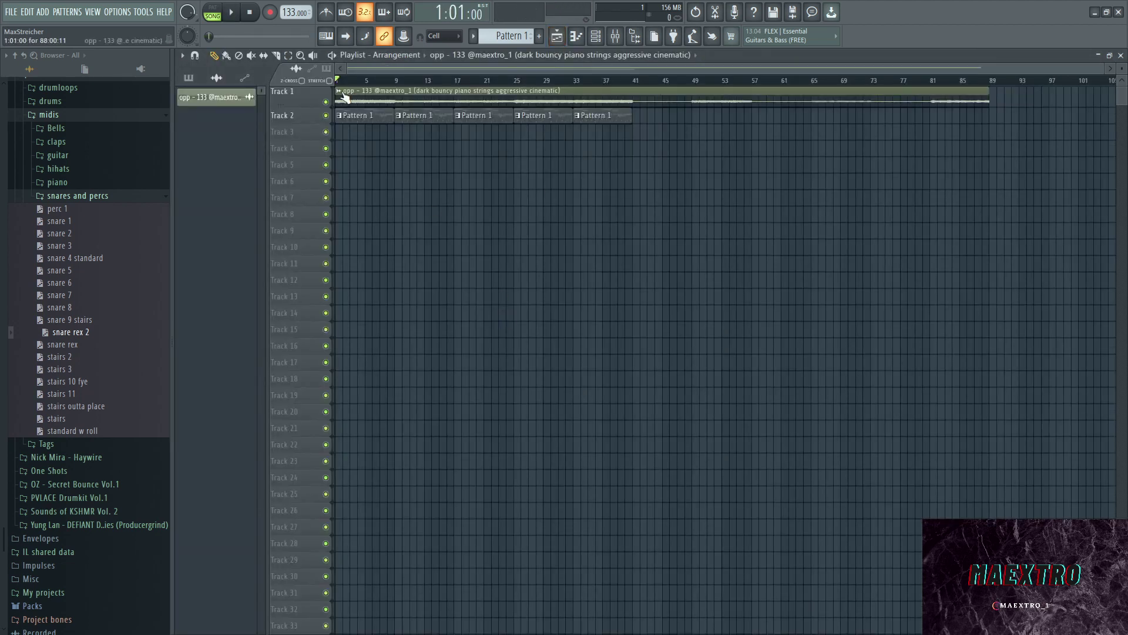
left_click(601, 39)
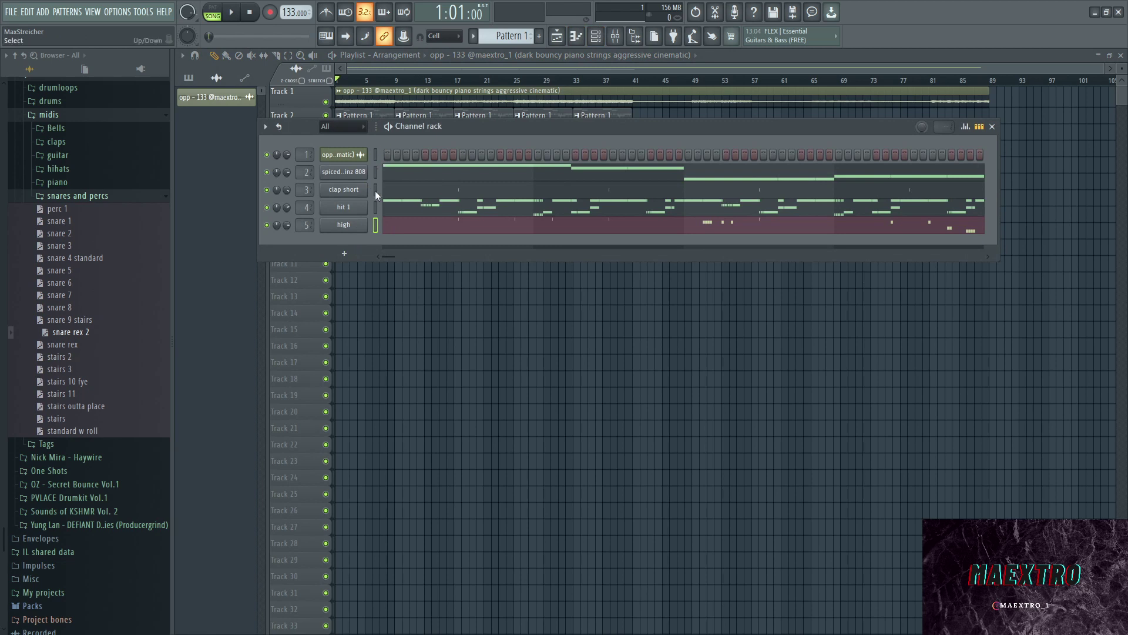
left_click(419, 205)
scroll(412, 203, "down", 1)
scroll(435, 206, "up", 3)
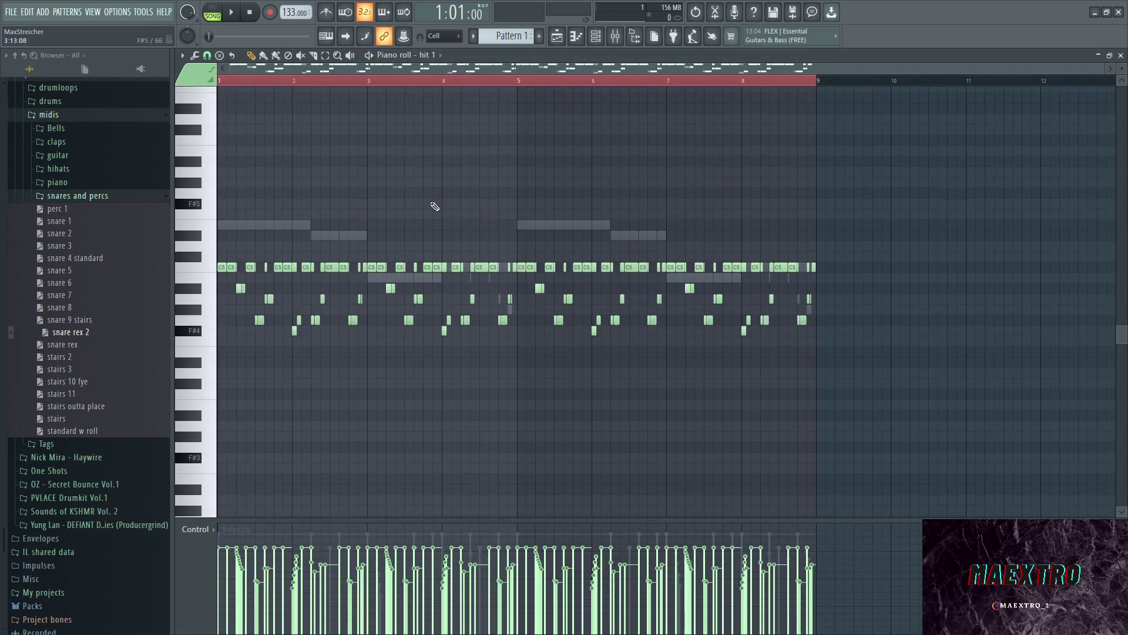
left_click(70, 197)
left_click(63, 265)
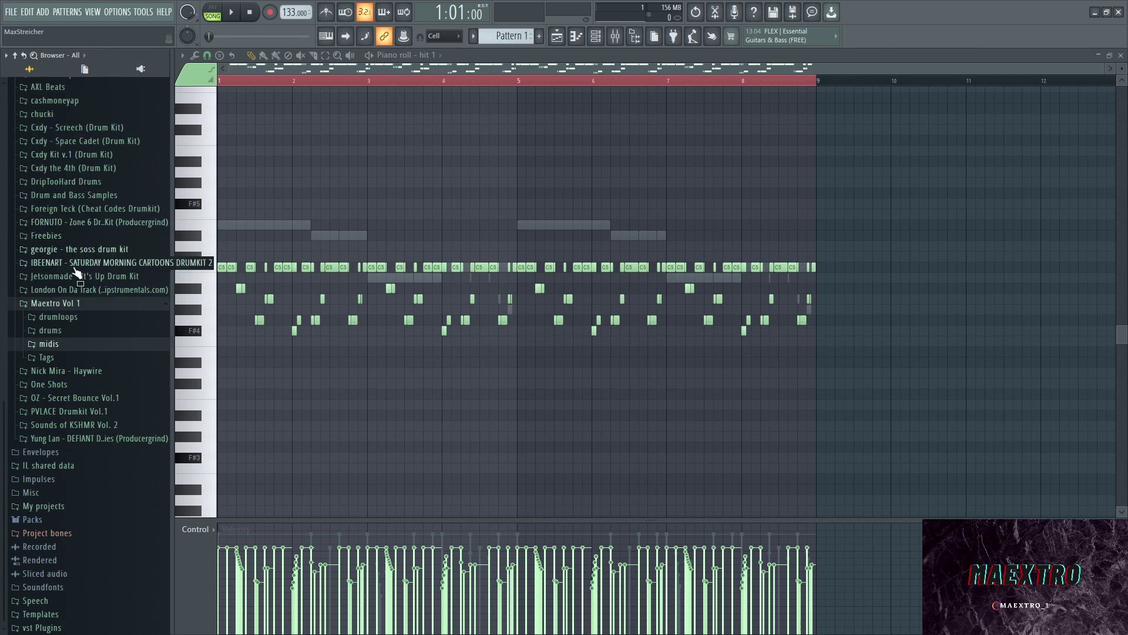
left_click(56, 303)
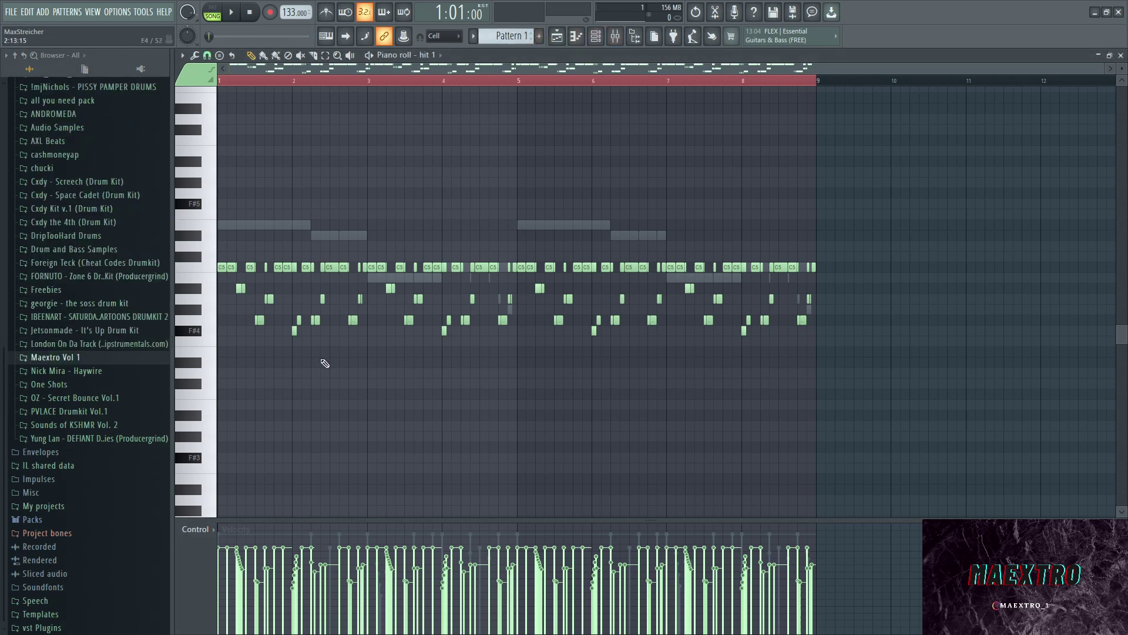
- Zoom into the first bars and inspect the hit 1 hi-hat rolls, selecting the A#4 run
scroll(222, 297, "up", 8)
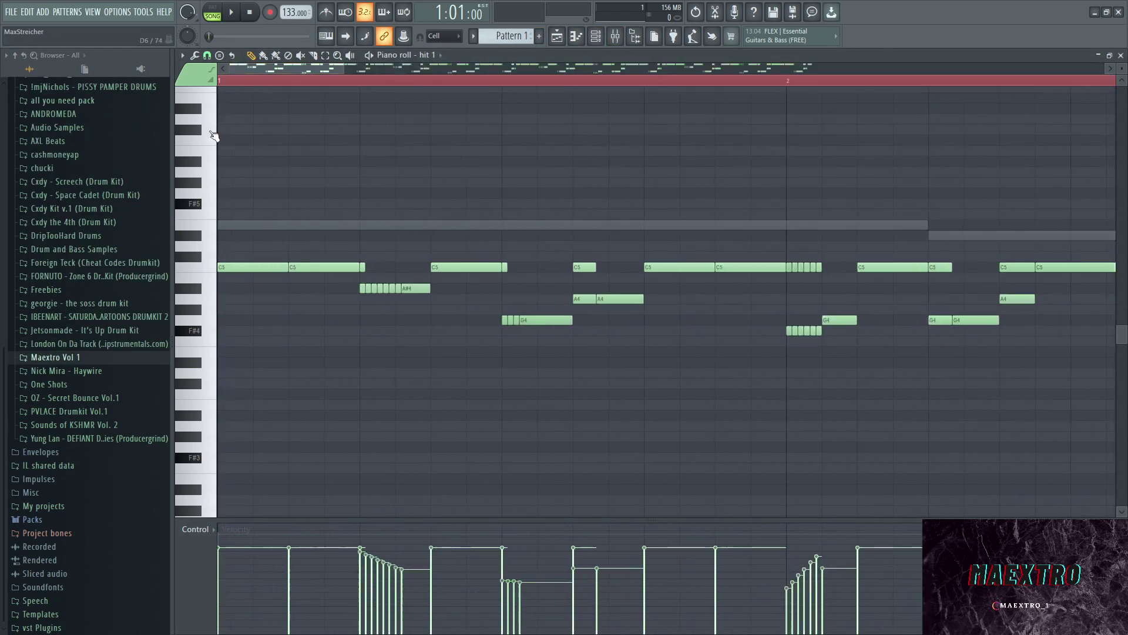
scroll(360, 297, "up", 4)
left_click_drag(360, 301, 484, 292)
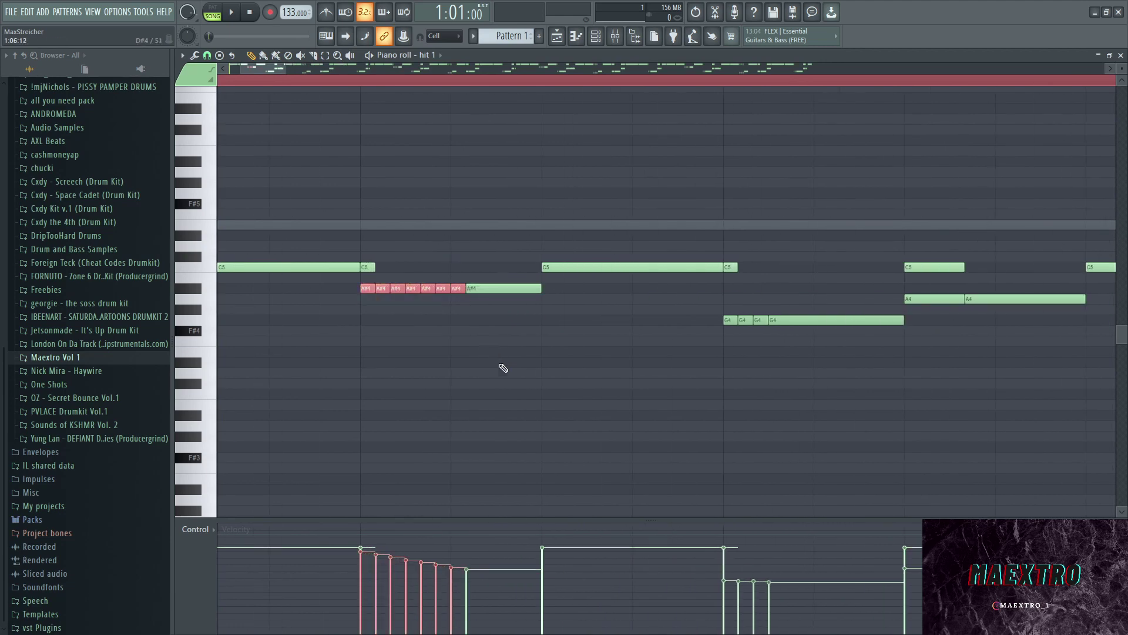
scroll(388, 315, "down", 5)
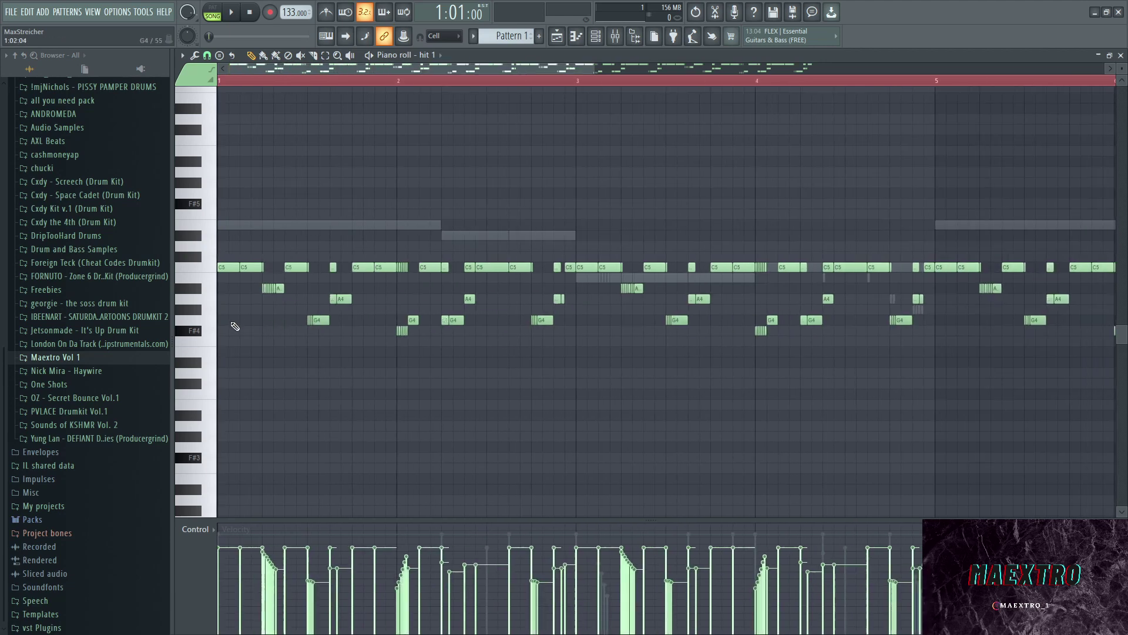
scroll(222, 327, "up", 4)
scroll(558, 360, "down", 6)
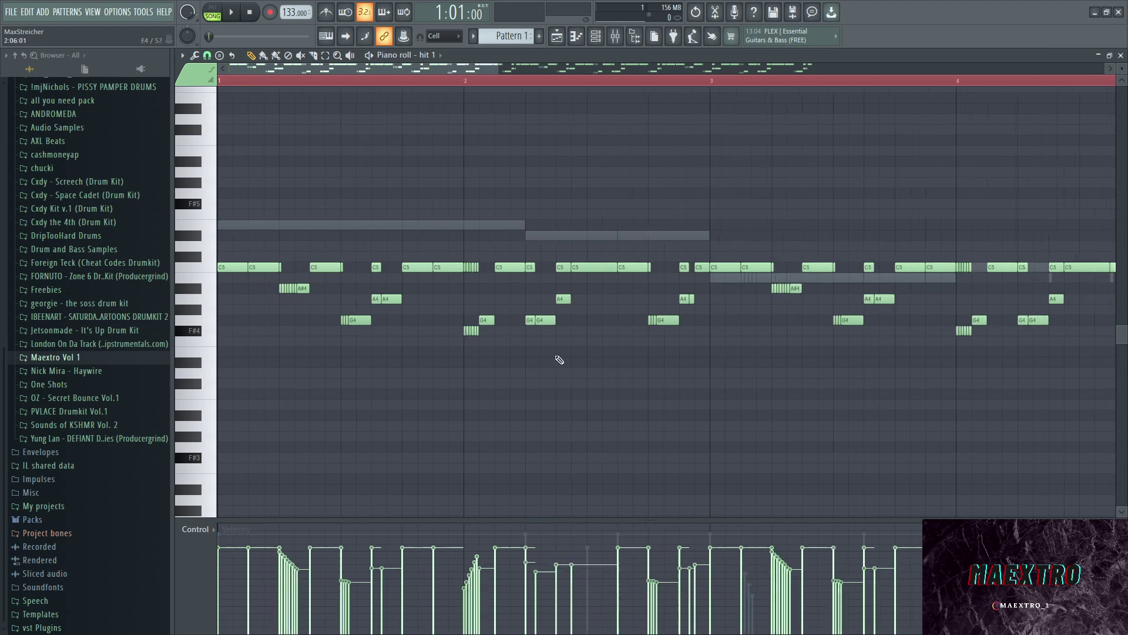
left_click_drag(816, 379, 228, 282)
left_click(223, 238)
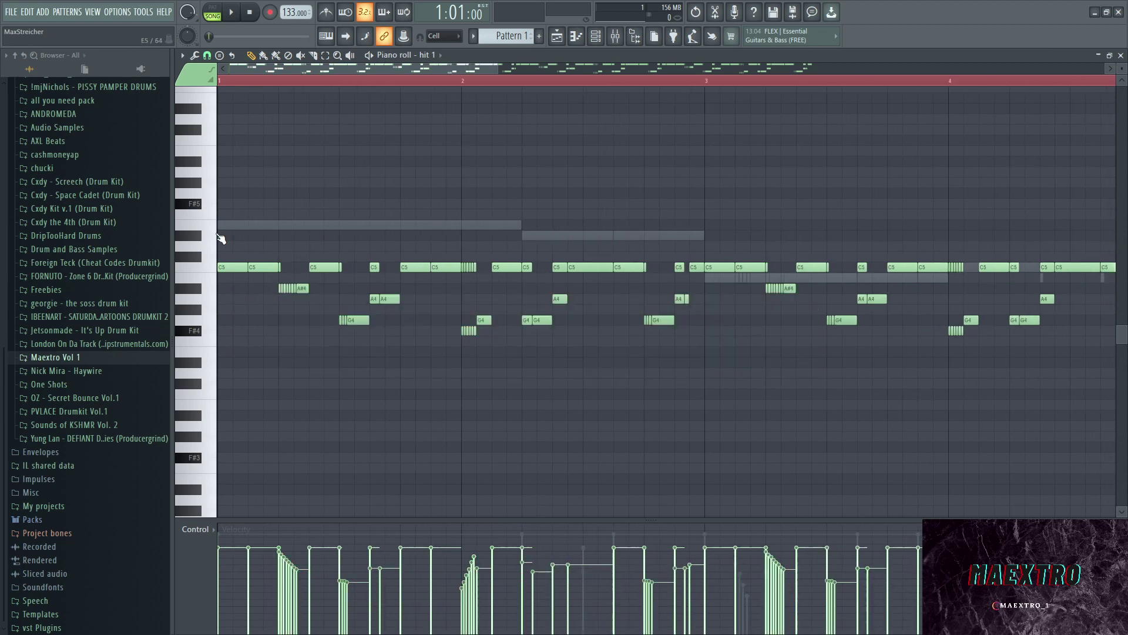
- Try the Chopper and Arpeggiator on a C5 hit 1 note, discard both, and return to the playlist
scroll(222, 239, "up", 3)
scroll(327, 206, "up", 1)
scroll(340, 272, "up", 3)
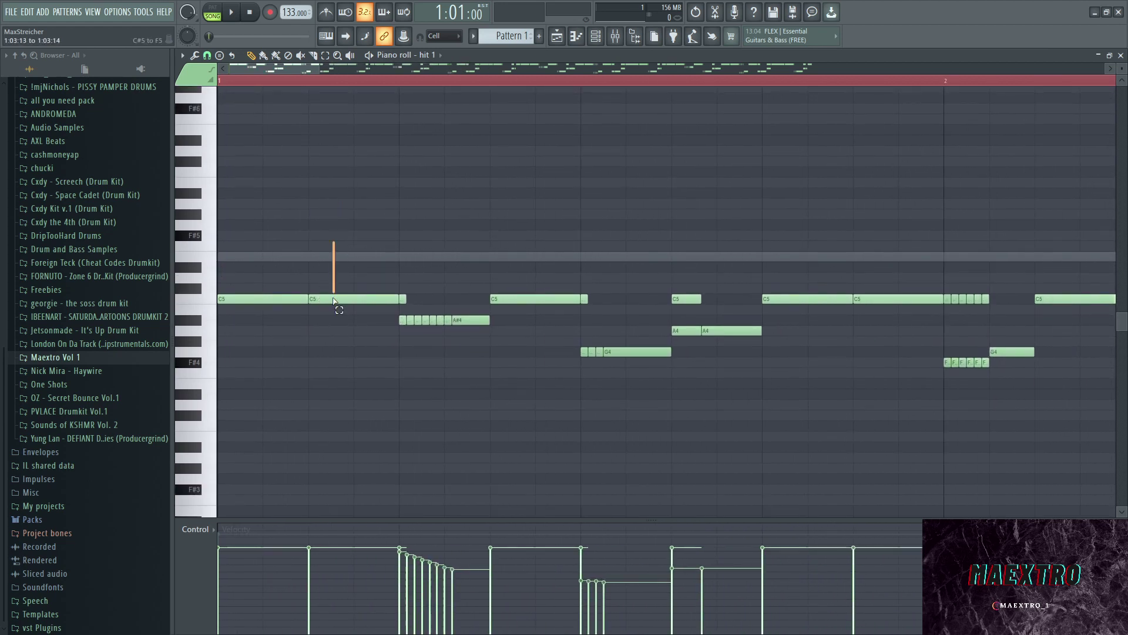
key("alt+r")
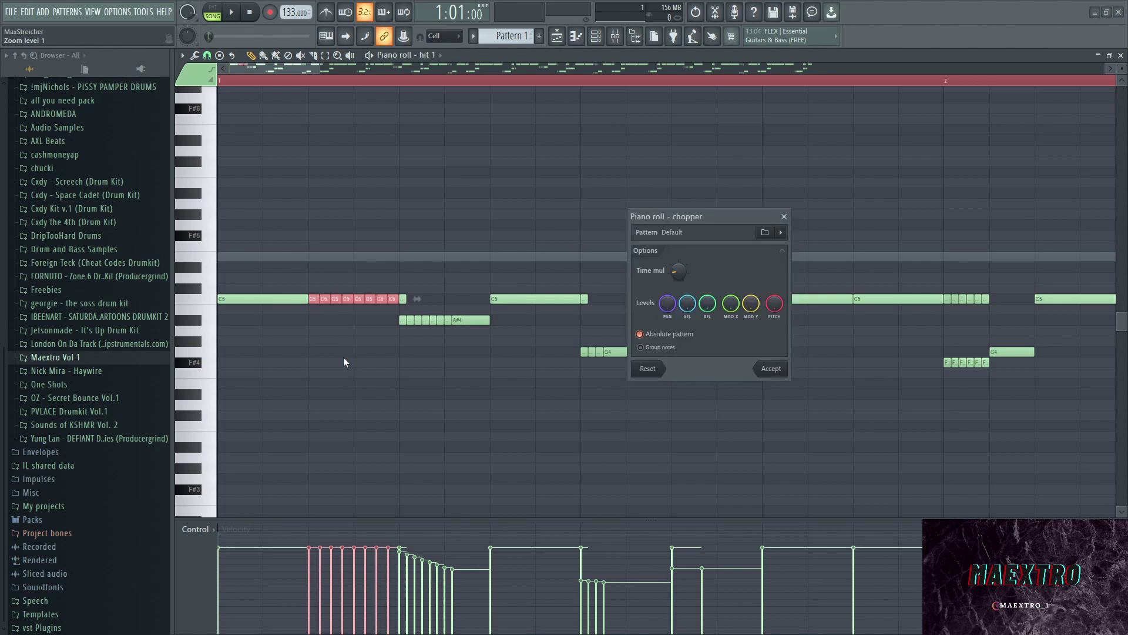
key("Escape")
key("alt+a")
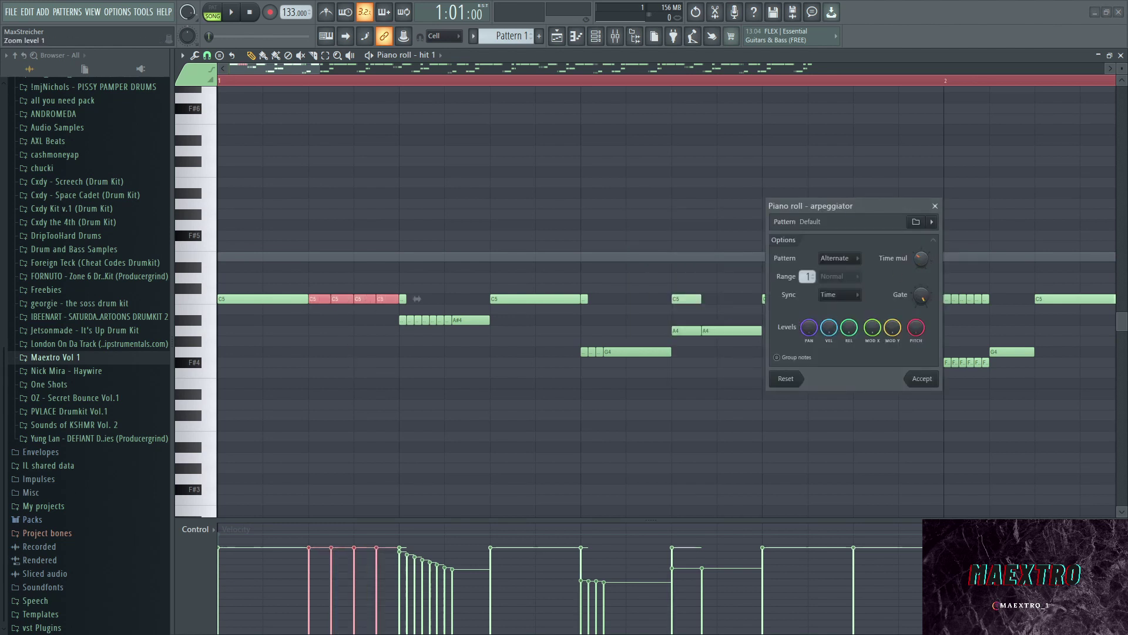
key("Escape")
scroll(419, 280, "down", 8)
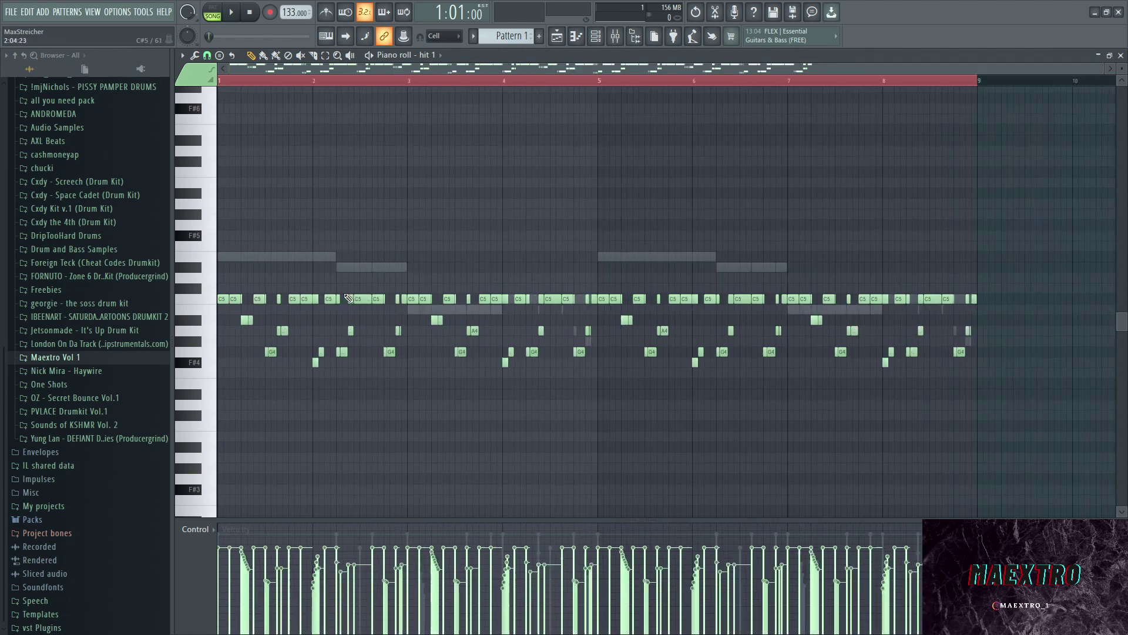
left_click(558, 36)
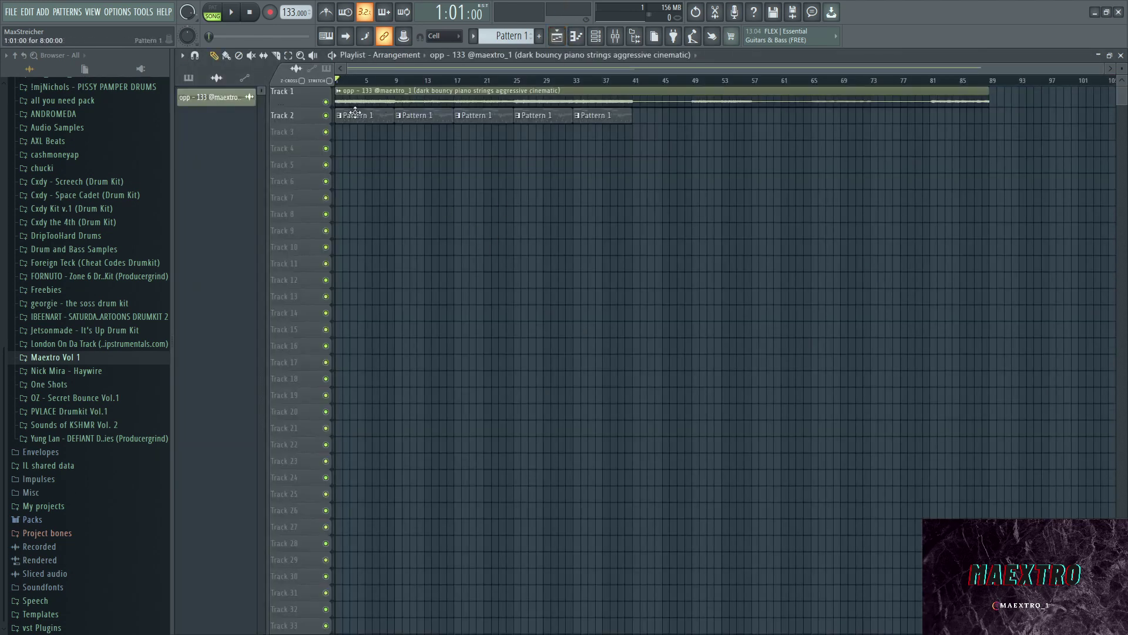